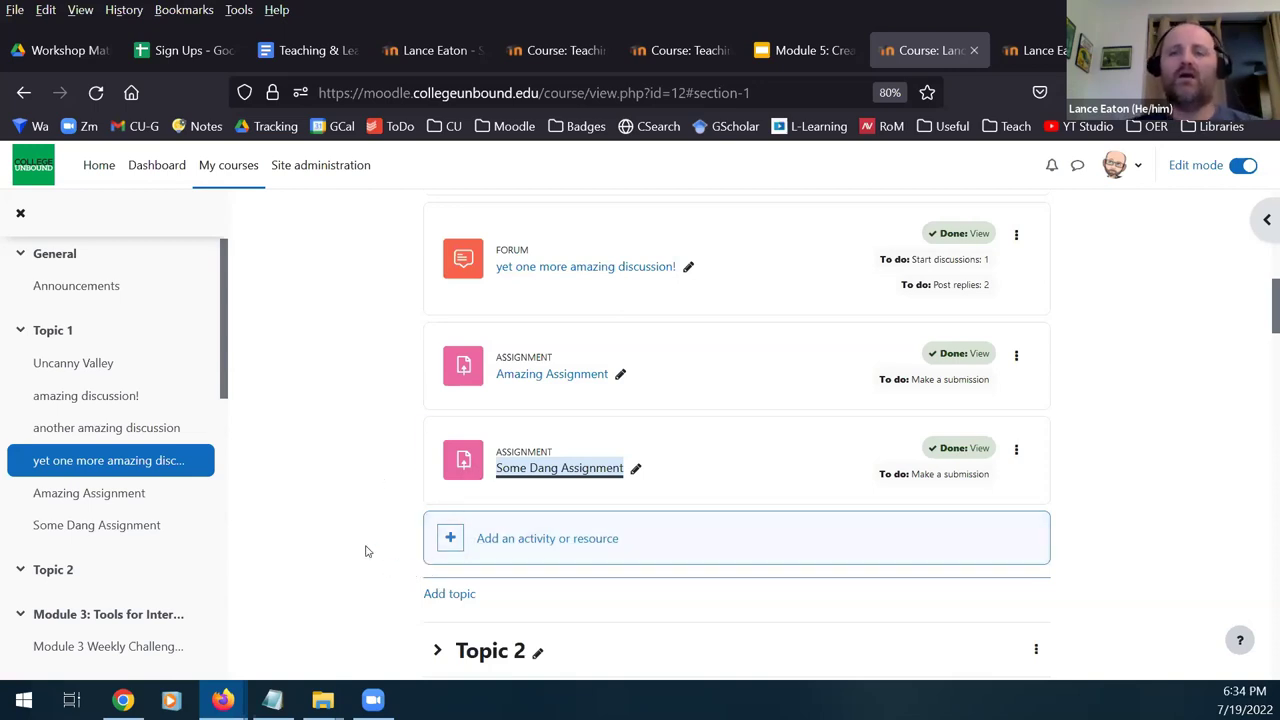
- Add a new Assignment activity to Topic 1
scroll(380, 531, up, 10)
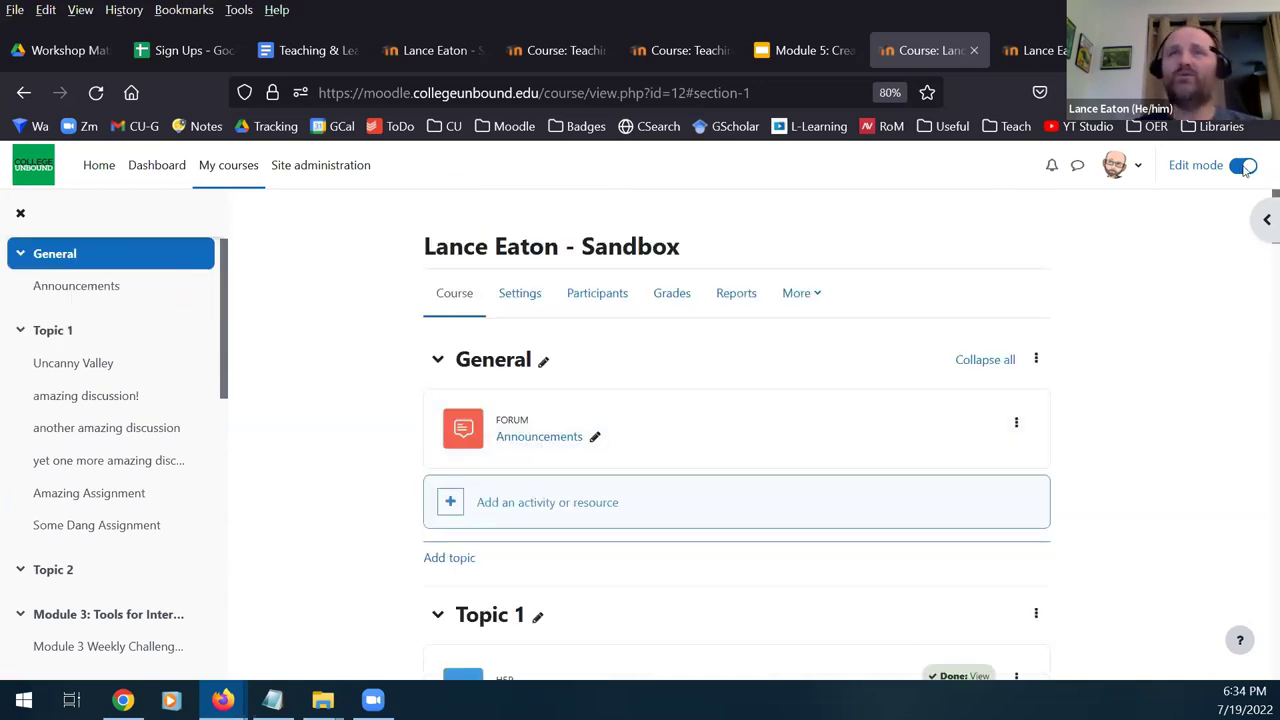
scroll(330, 425, down, 4)
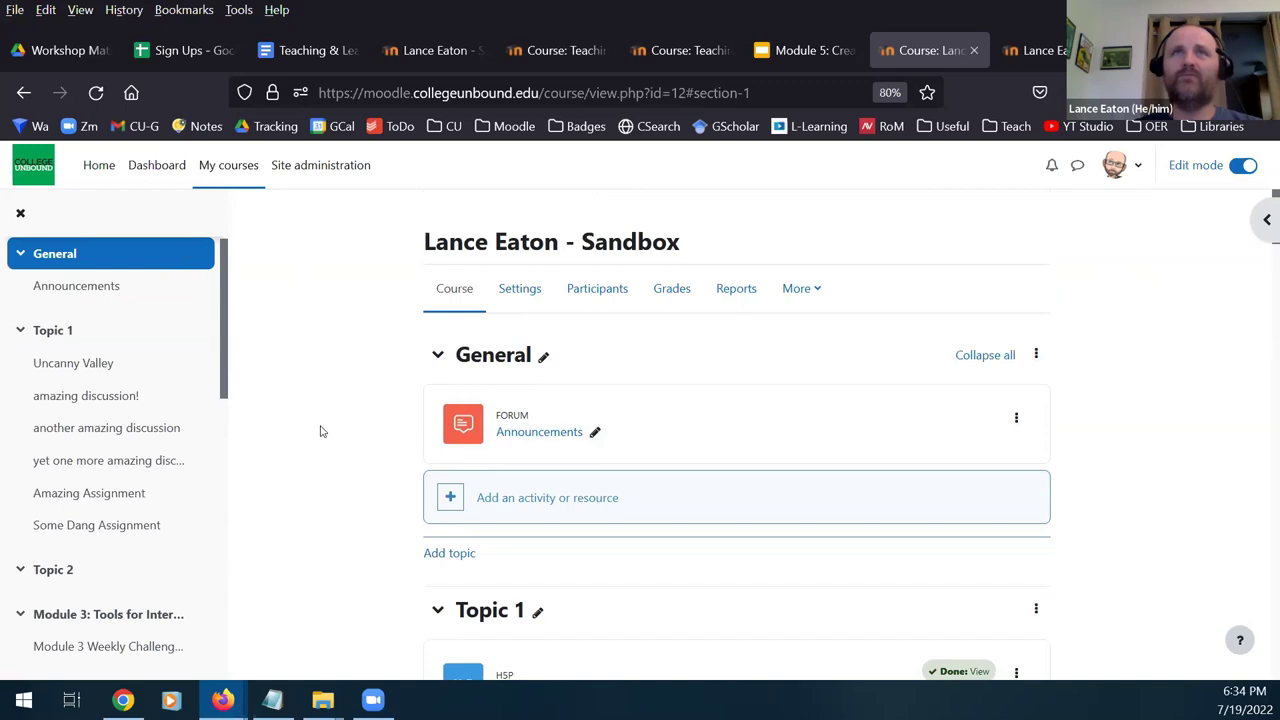
scroll(366, 429, down, 4)
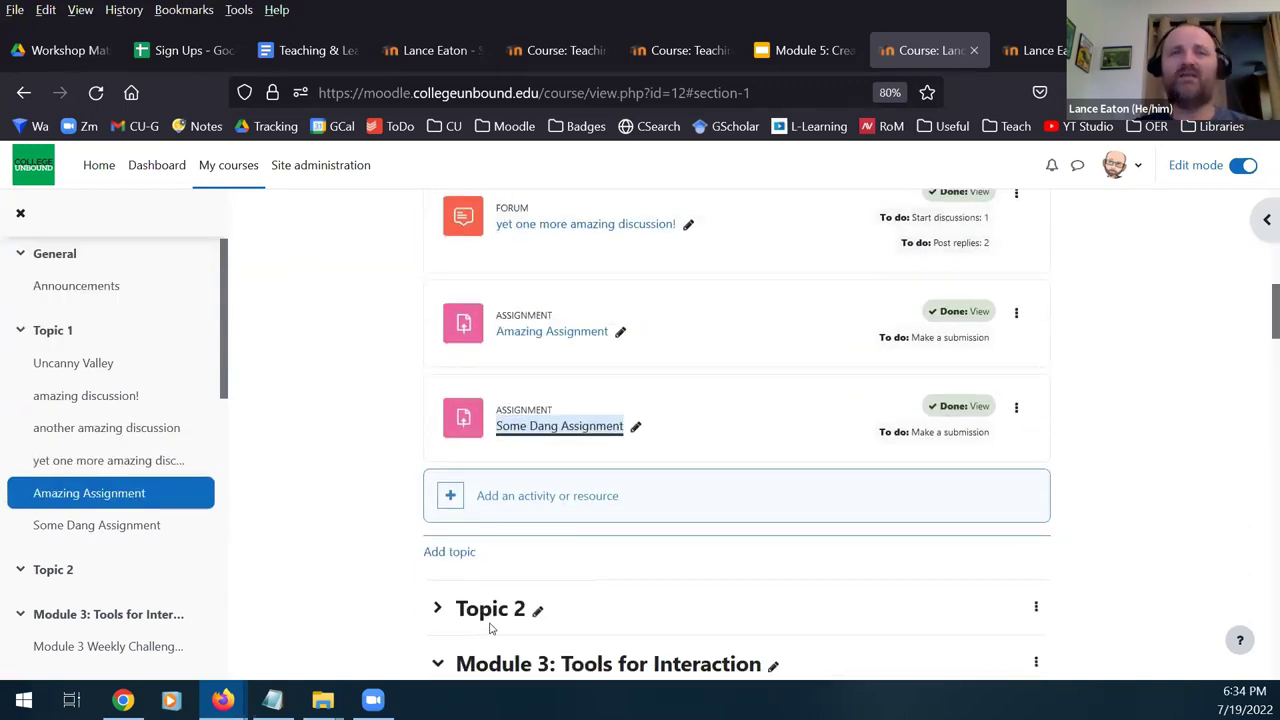
click(547, 497)
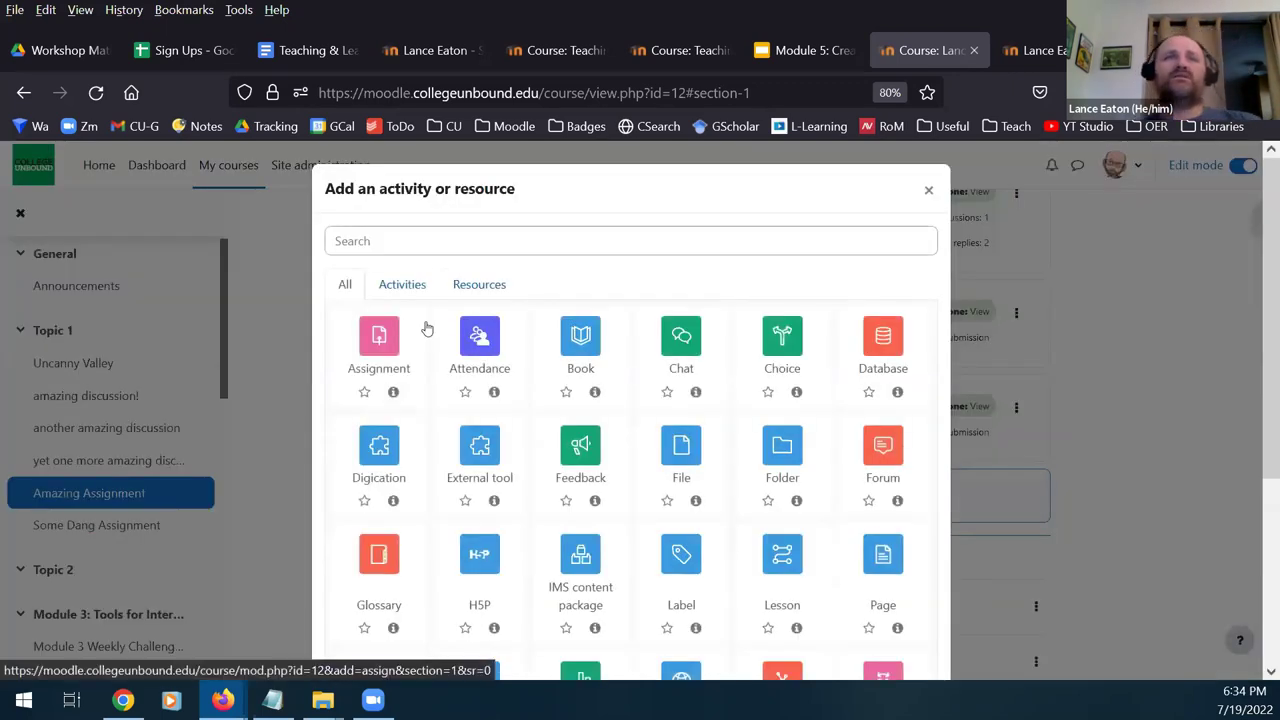
click(379, 345)
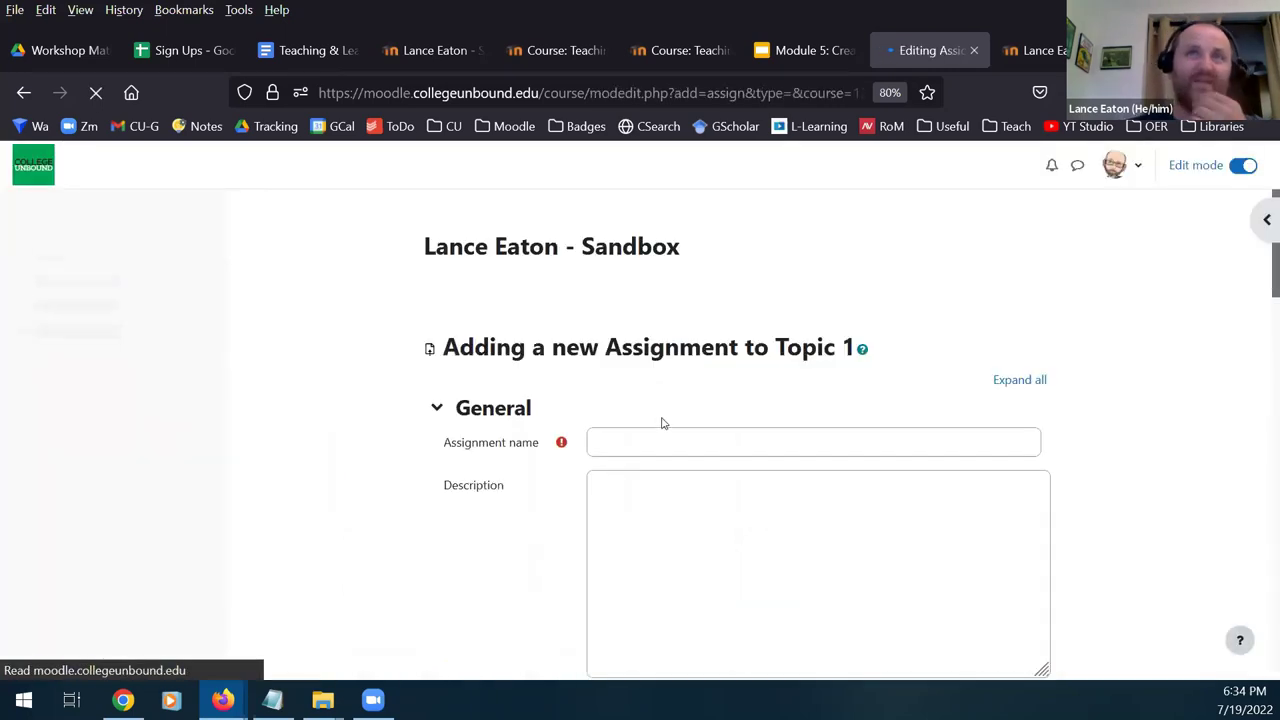
- Name the assignment 'Another Rad Assignment'
click(648, 438)
text(Another Rad)
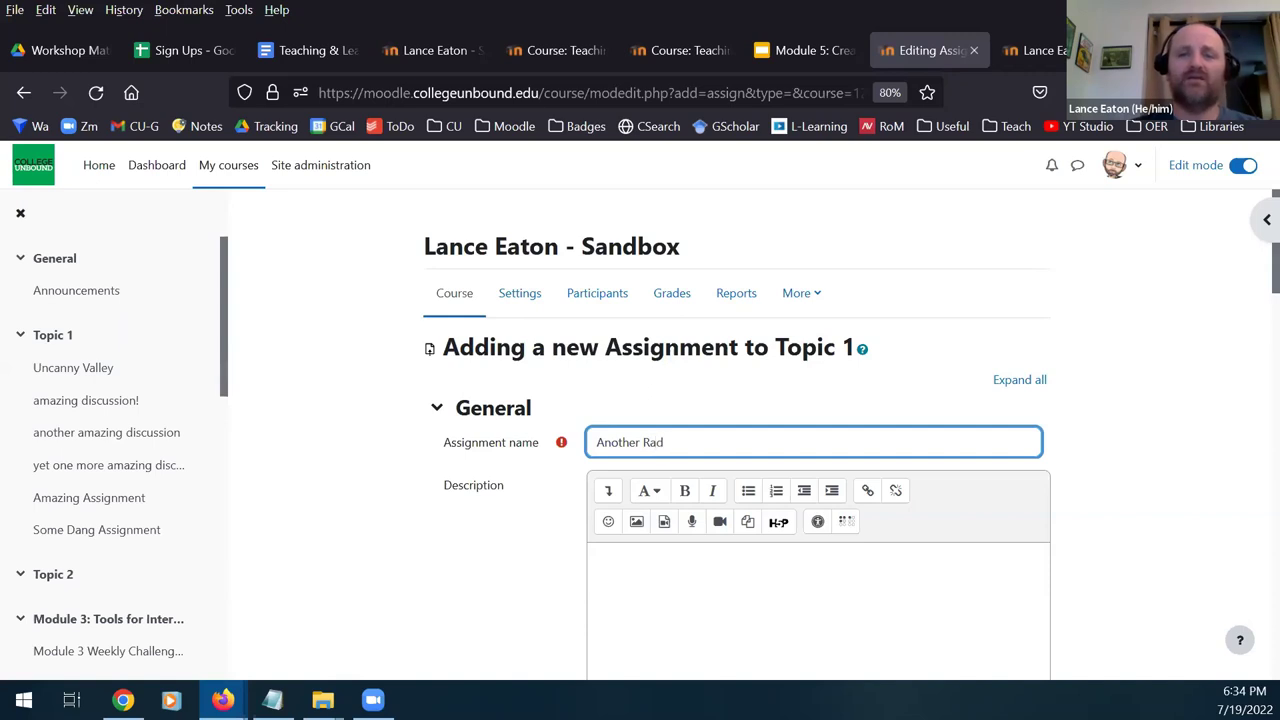
text( Assignment)
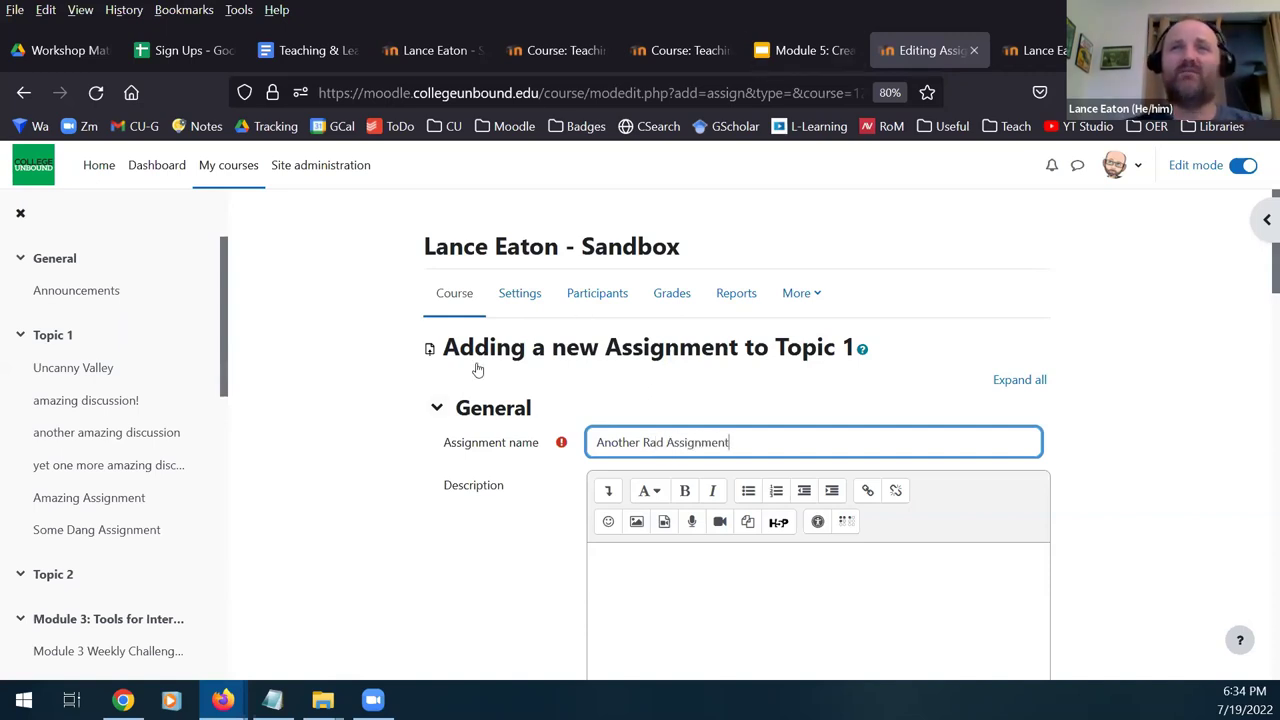
scroll(474, 428, down, 2)
scroll(474, 428, down, 4)
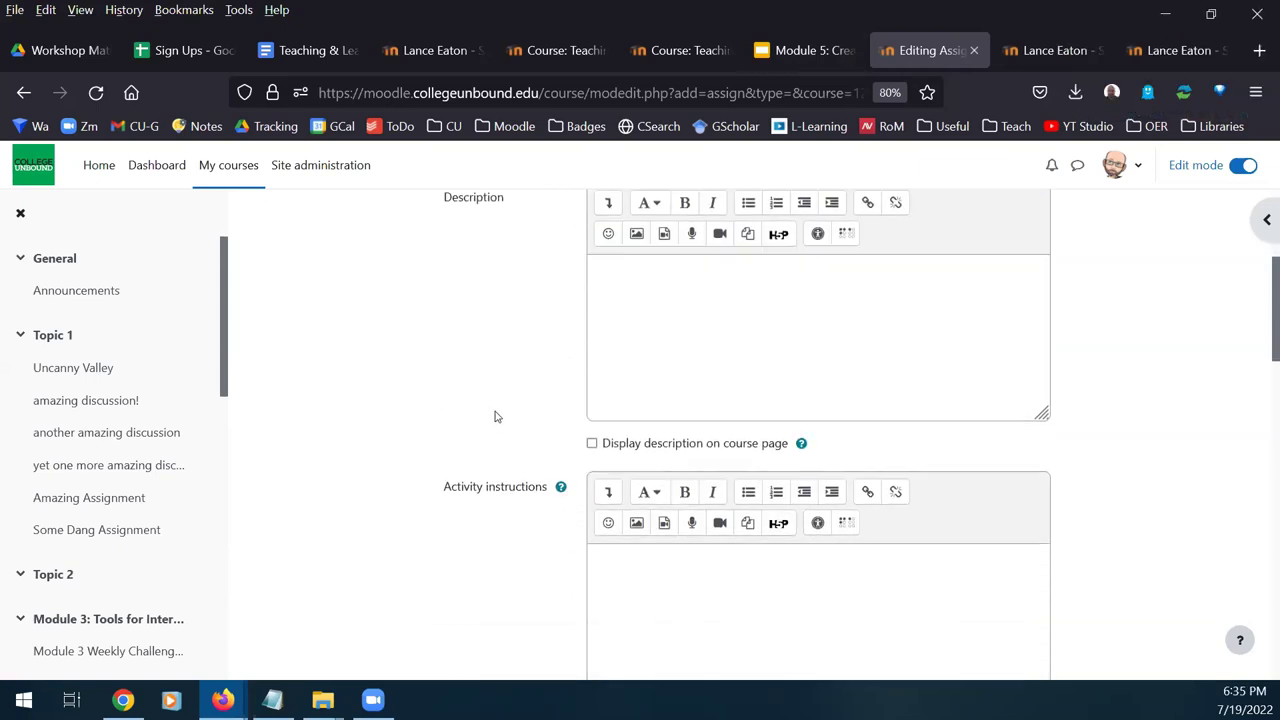
scroll(484, 408, up, 4)
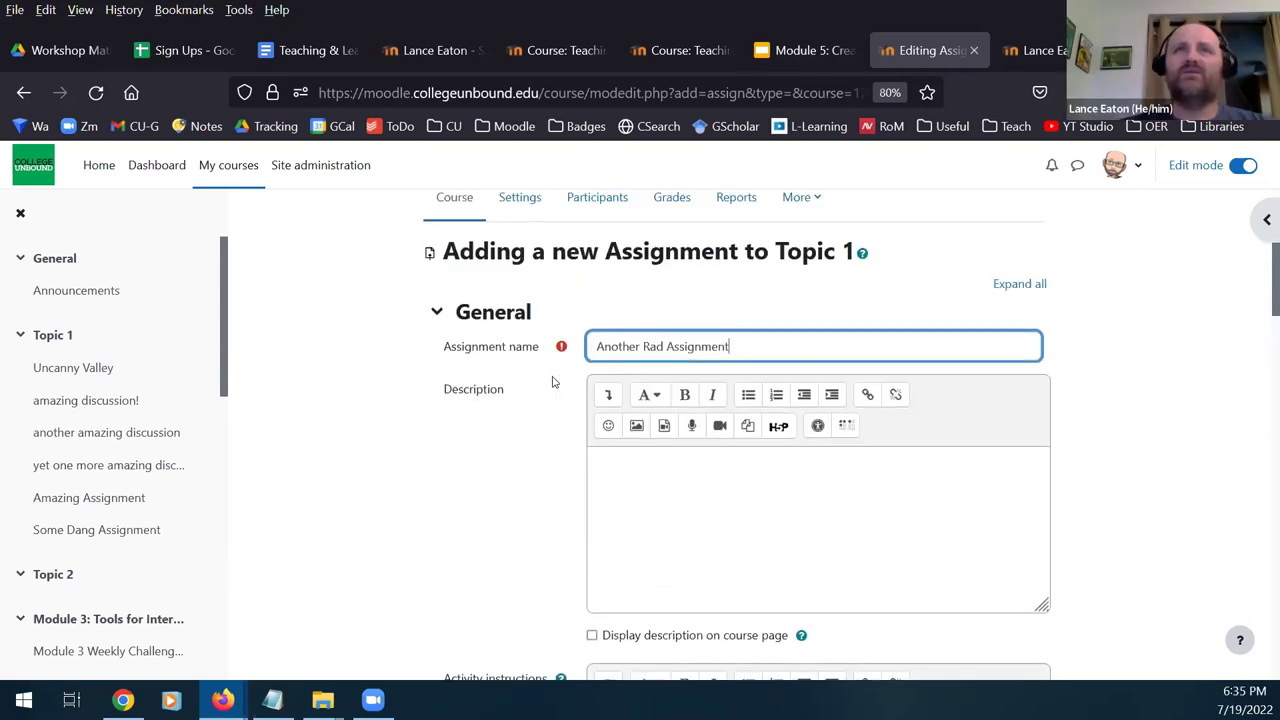
scroll(495, 410, down, 2)
scroll(485, 450, down, 2)
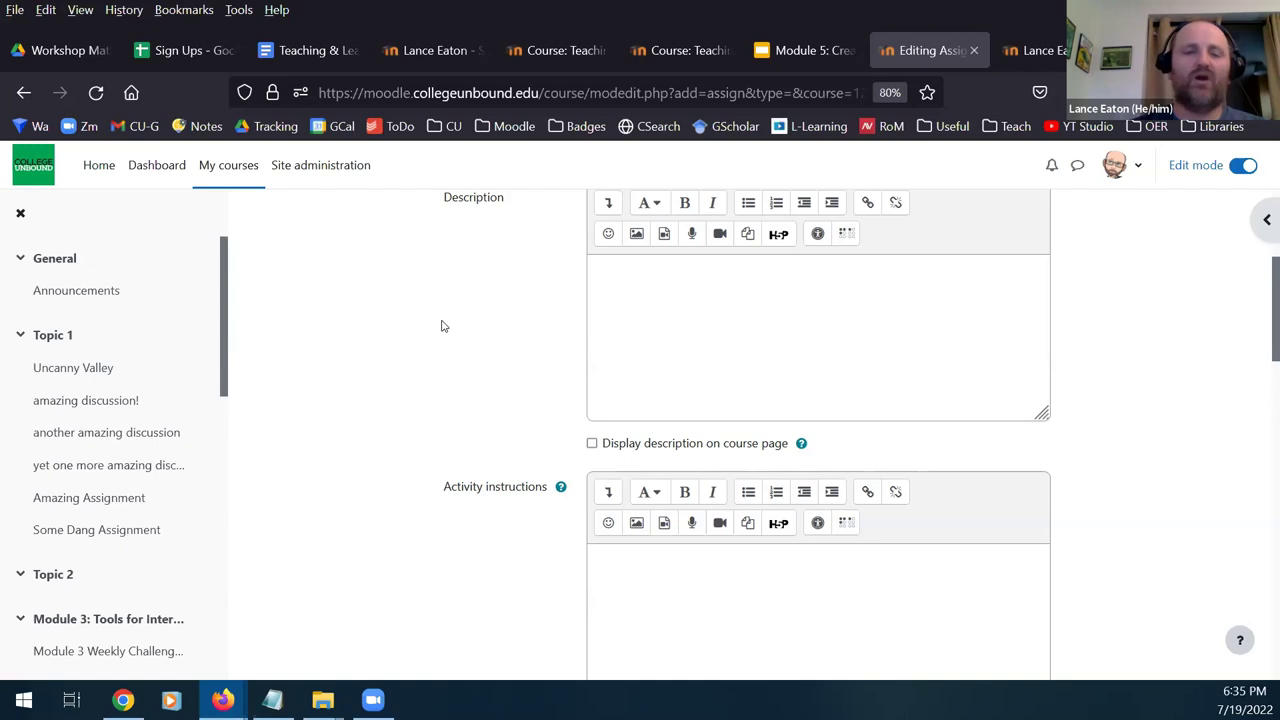
- Enter description 'Write your instruction in here!' and instructions 'Do not write your instruciton in here'
click(660, 320)
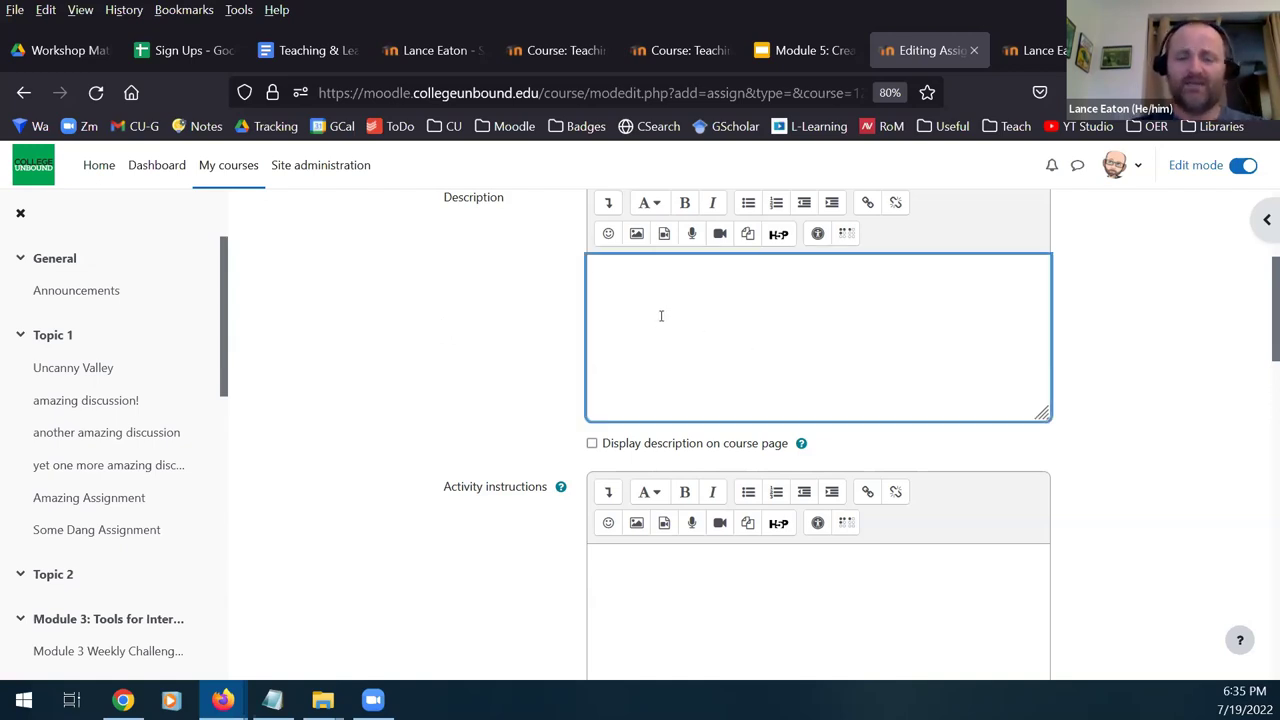
text(Wri)
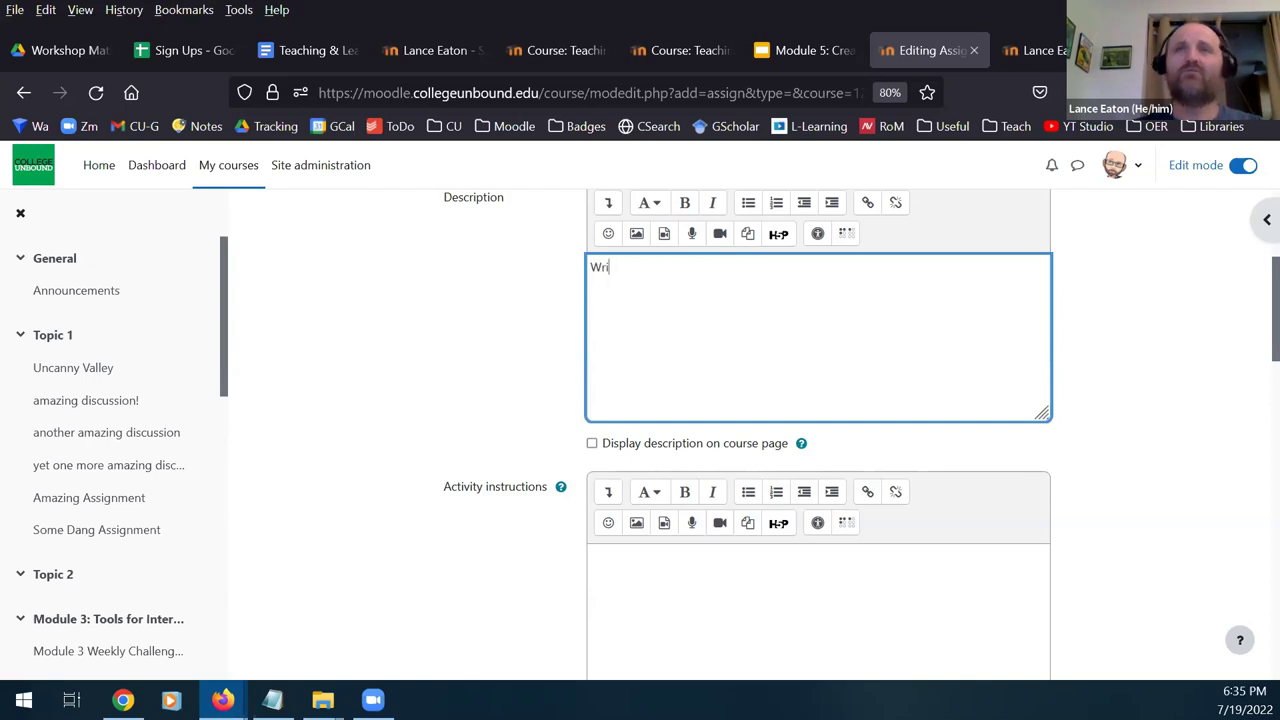
text(te your instruction in here!)
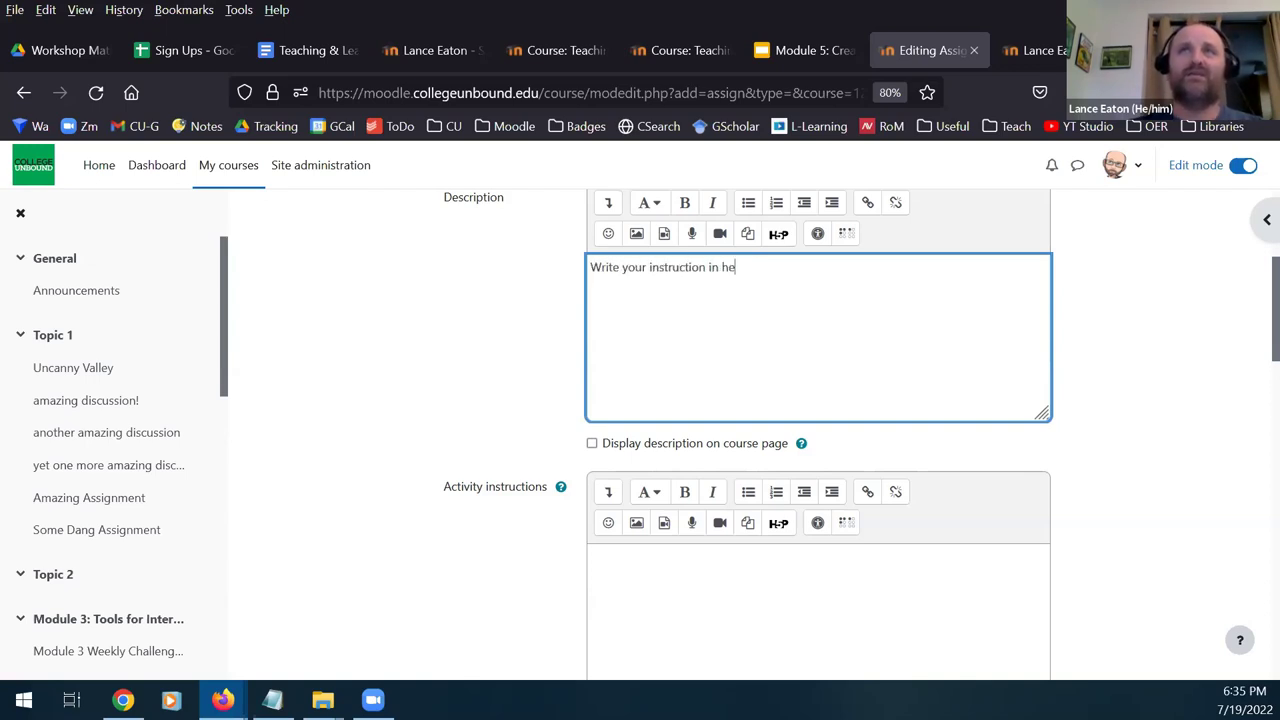
click(677, 578)
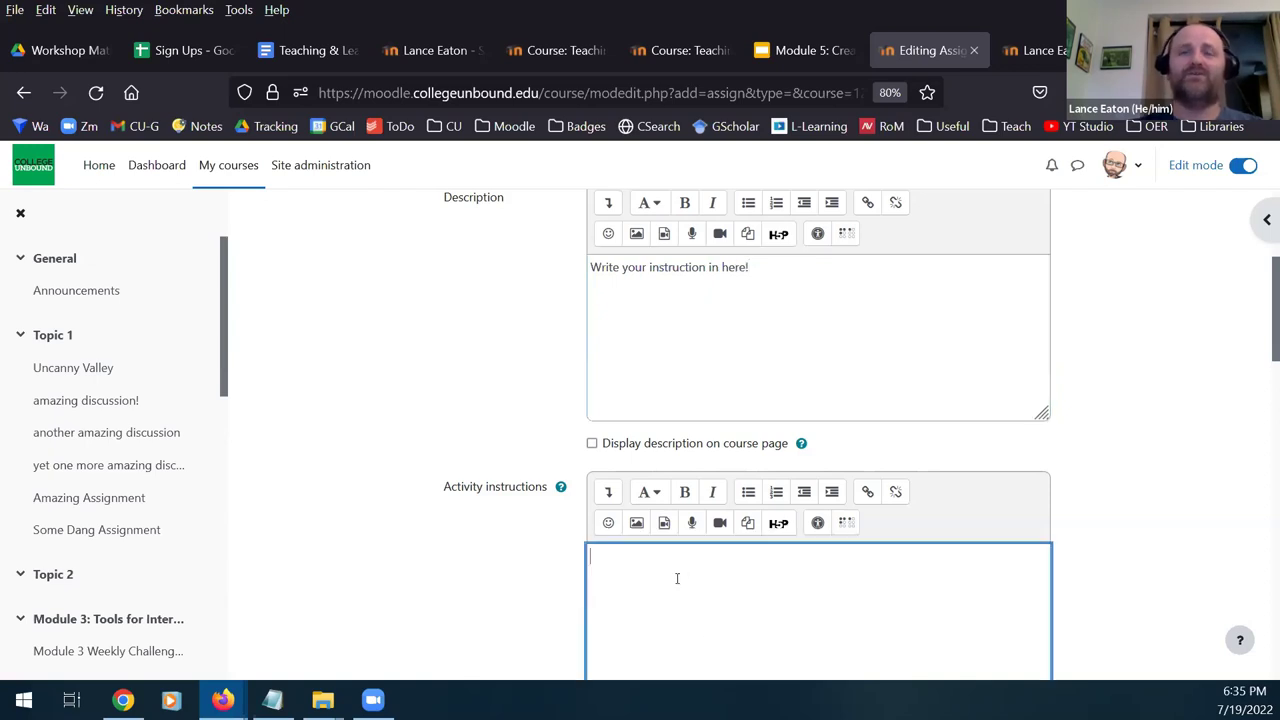
text(Do not write your instruciton in)
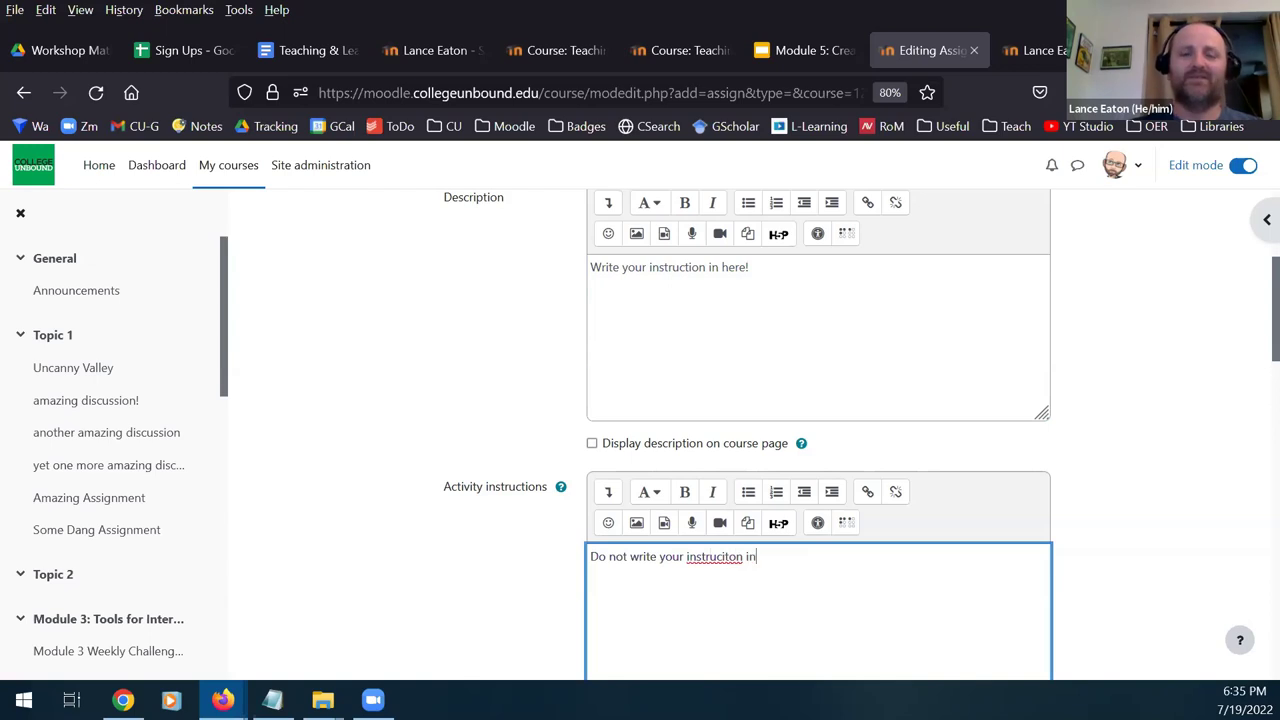
text( here)
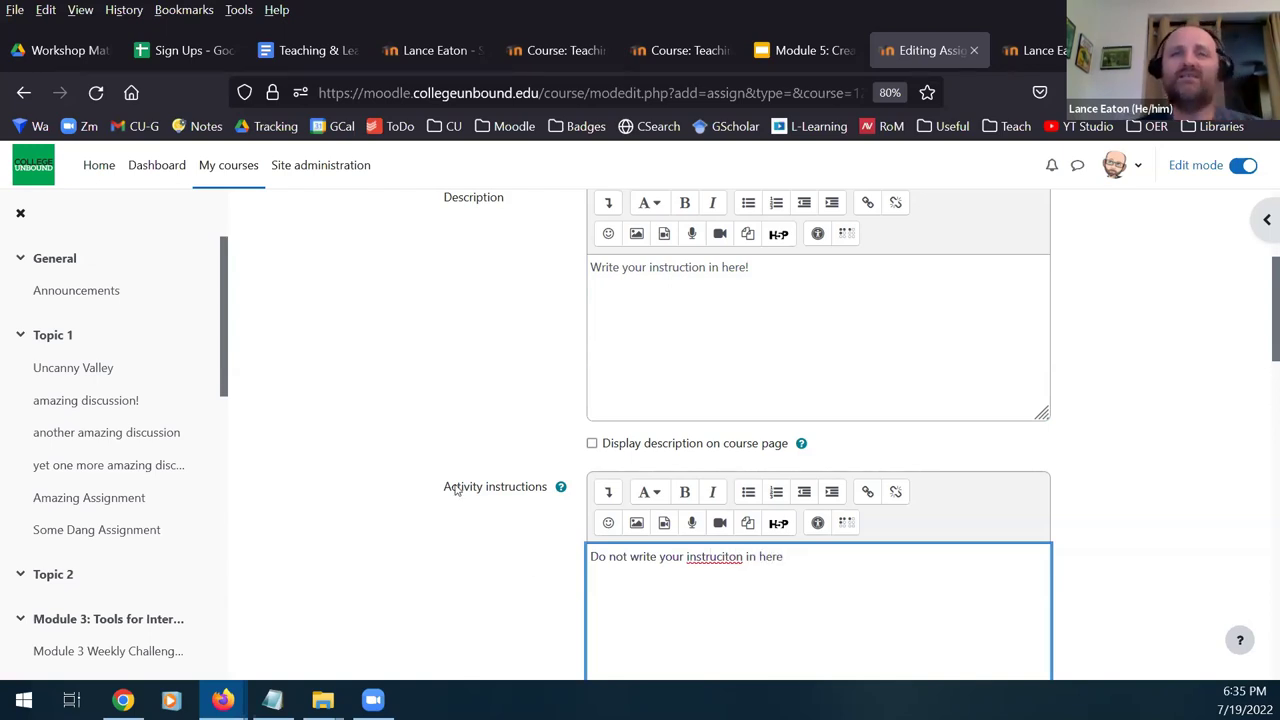
drag(447, 490, 545, 496)
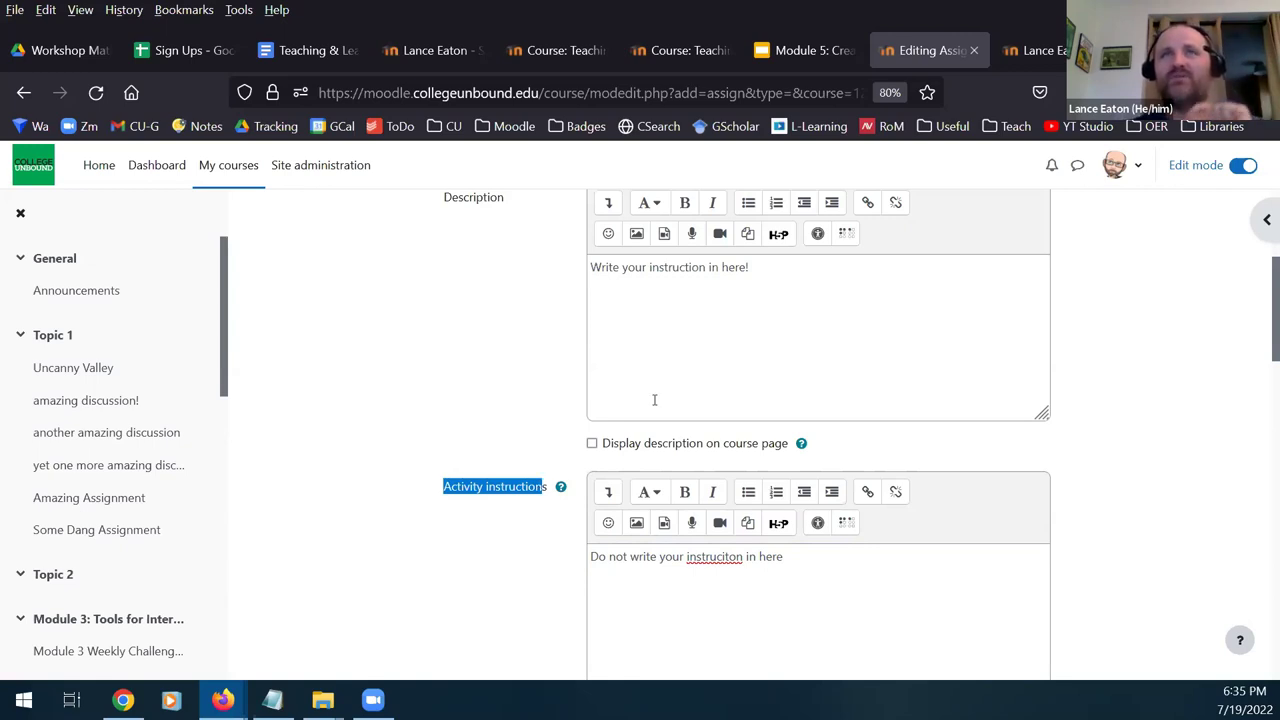
click(716, 286)
scroll(492, 454, down, 3)
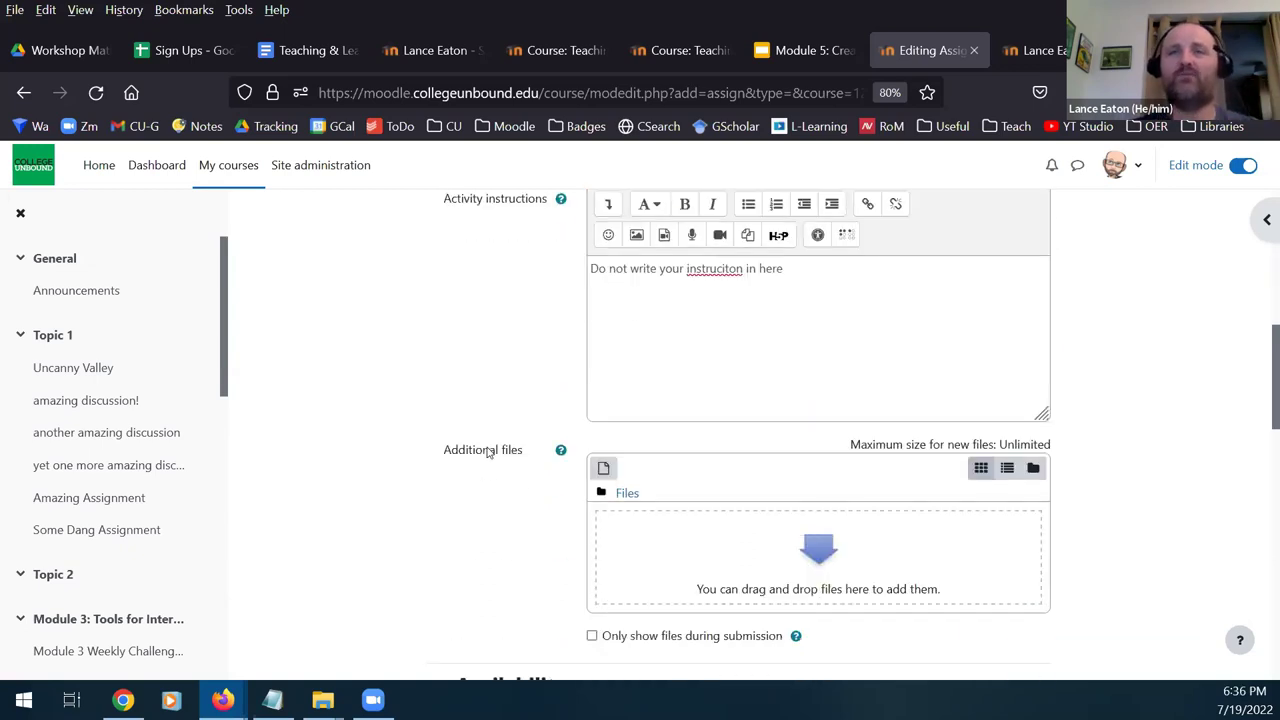
scroll(490, 450, down, 1)
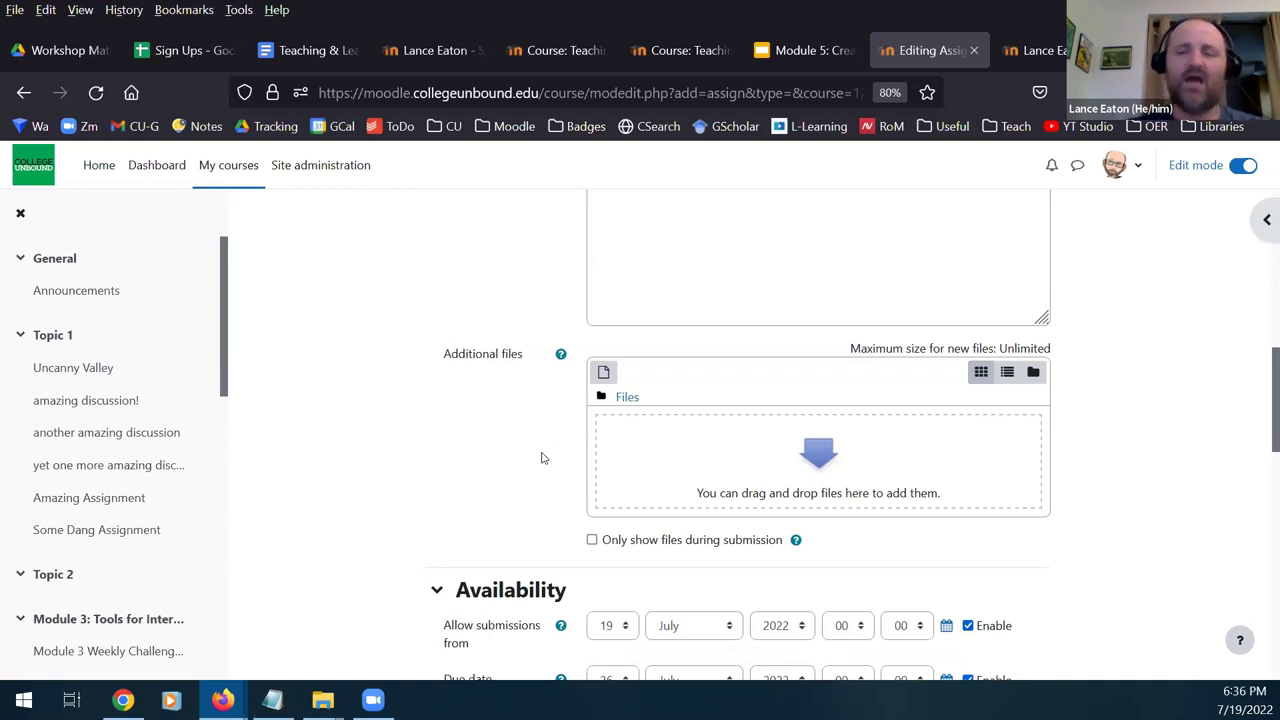
click(818, 458)
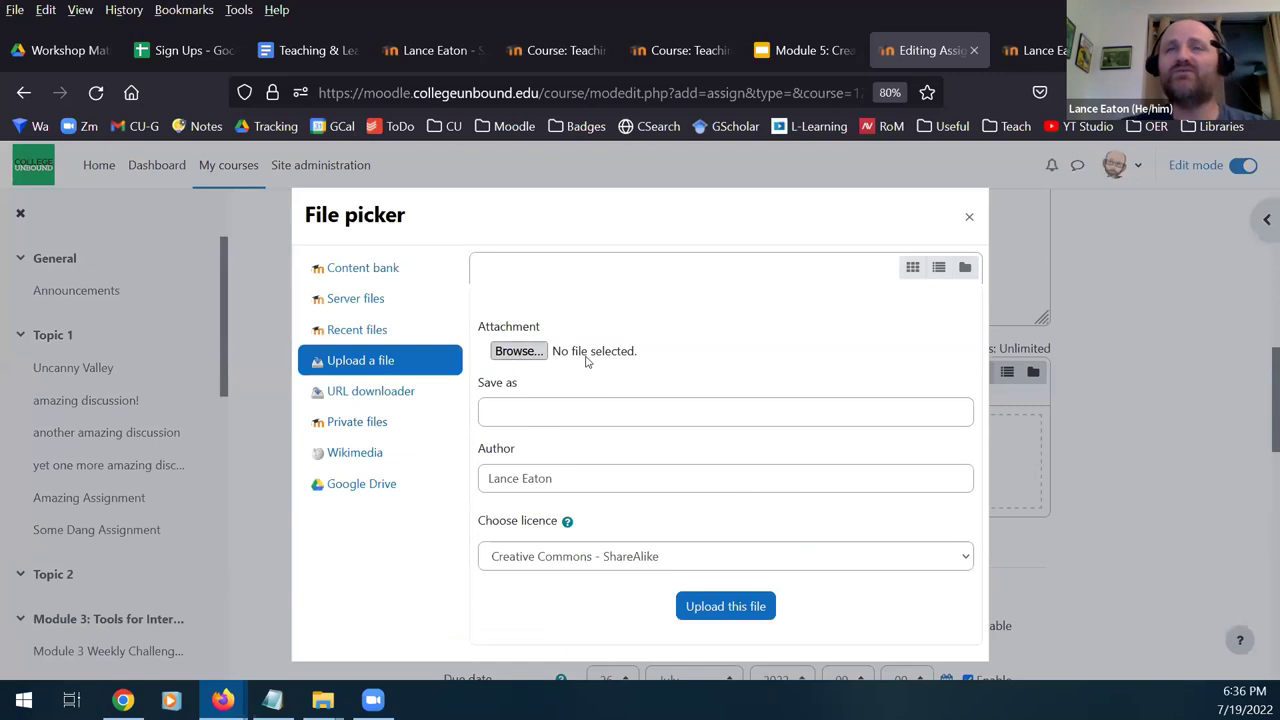
click(969, 219)
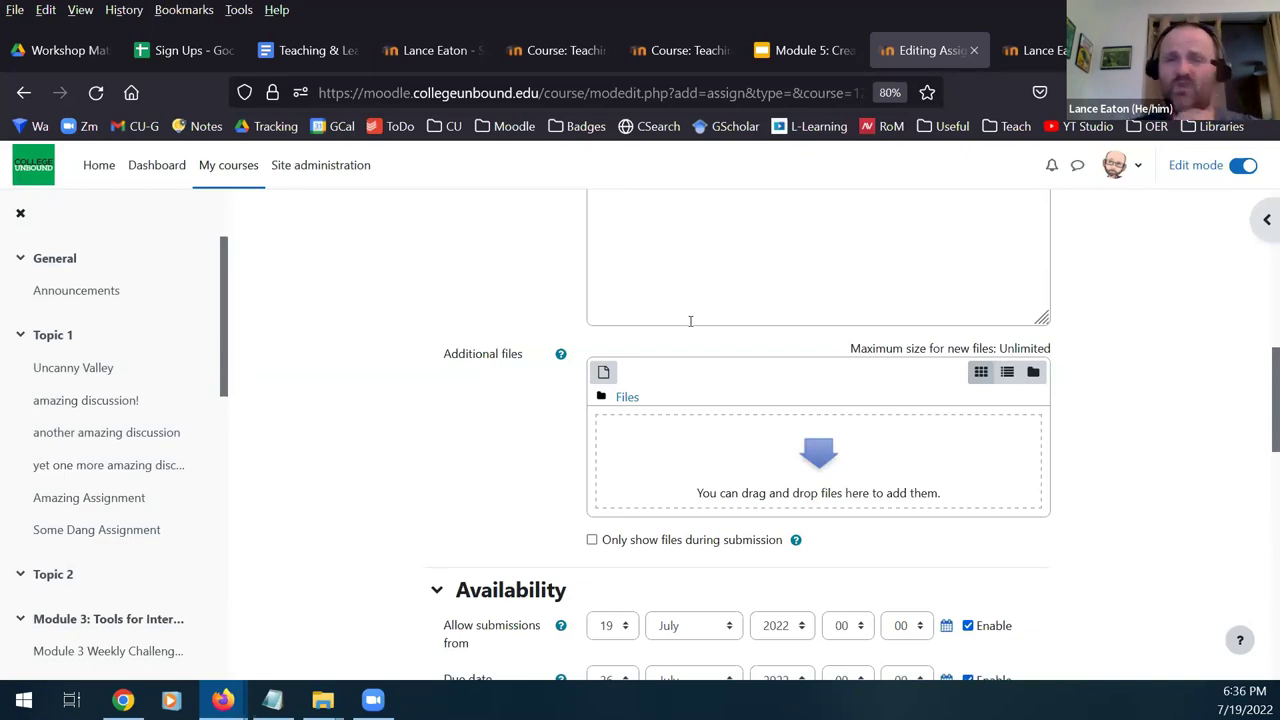
- Disable the 'Allow submissions from' date, keeping the 26 July 2022 due date
scroll(378, 400, down, 5)
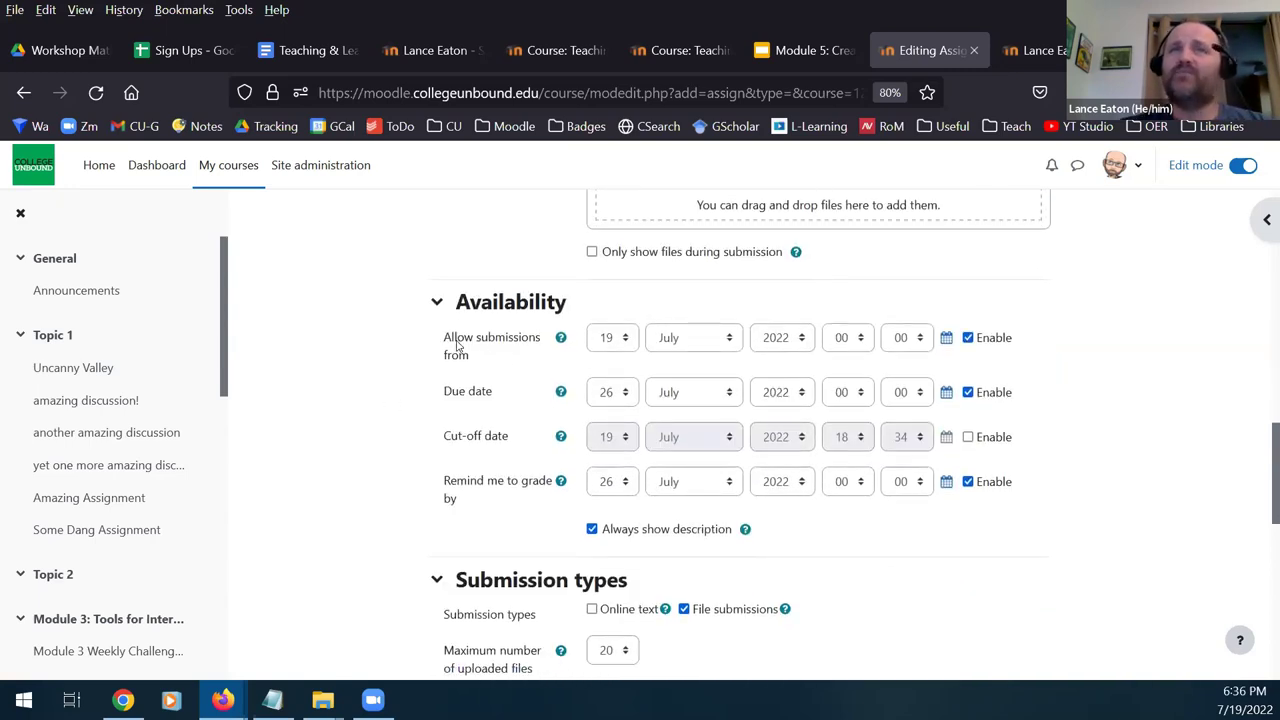
click(968, 338)
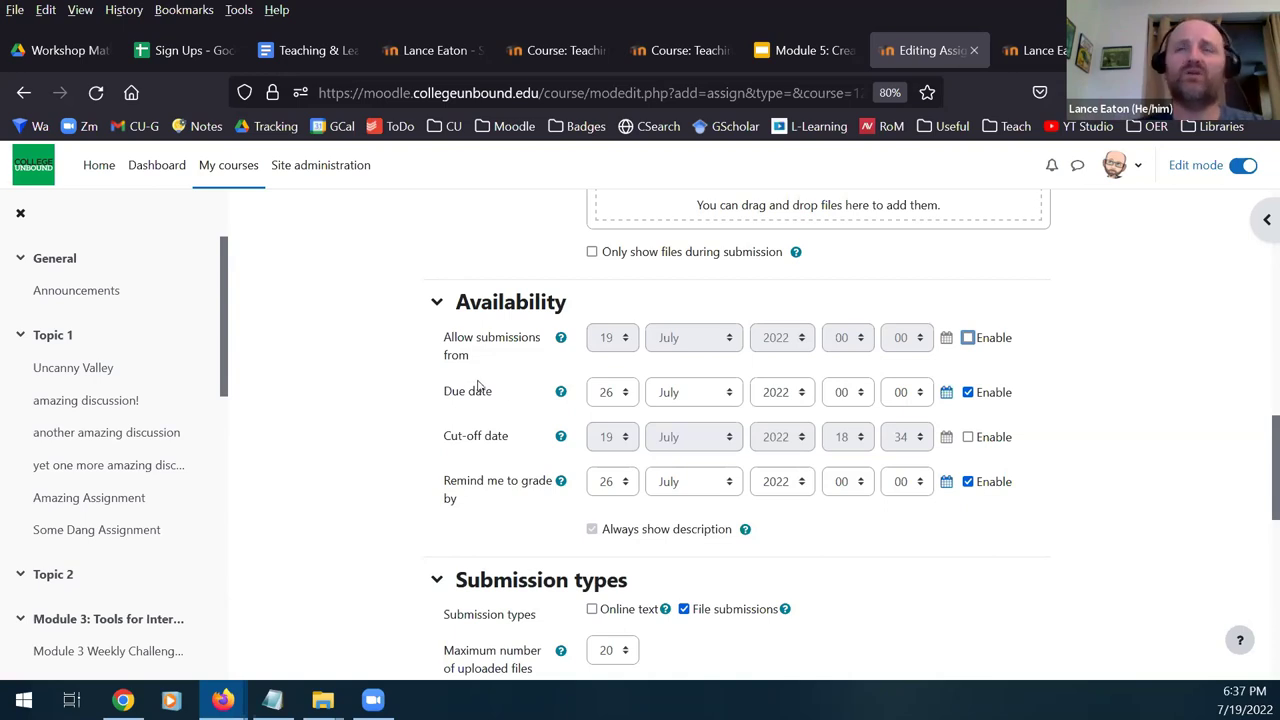
scroll(447, 420, down, 2)
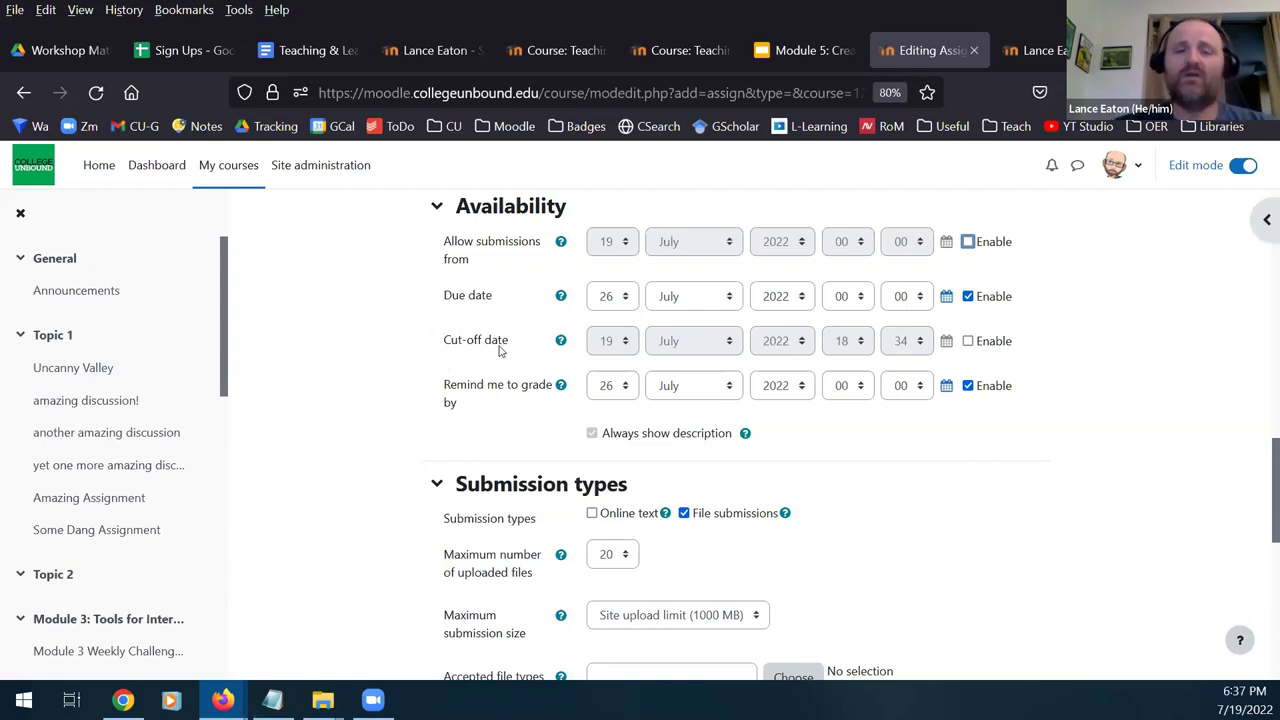
scroll(452, 345, down, 2)
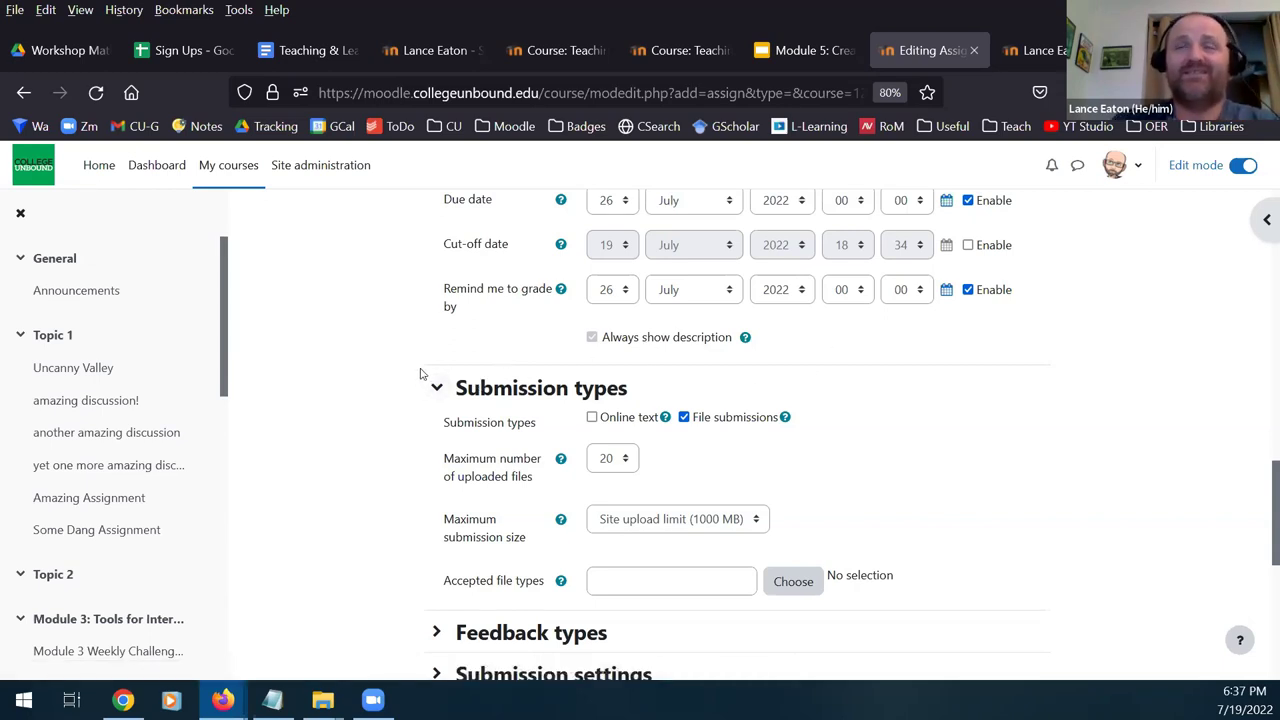
scroll(408, 387, down, 2)
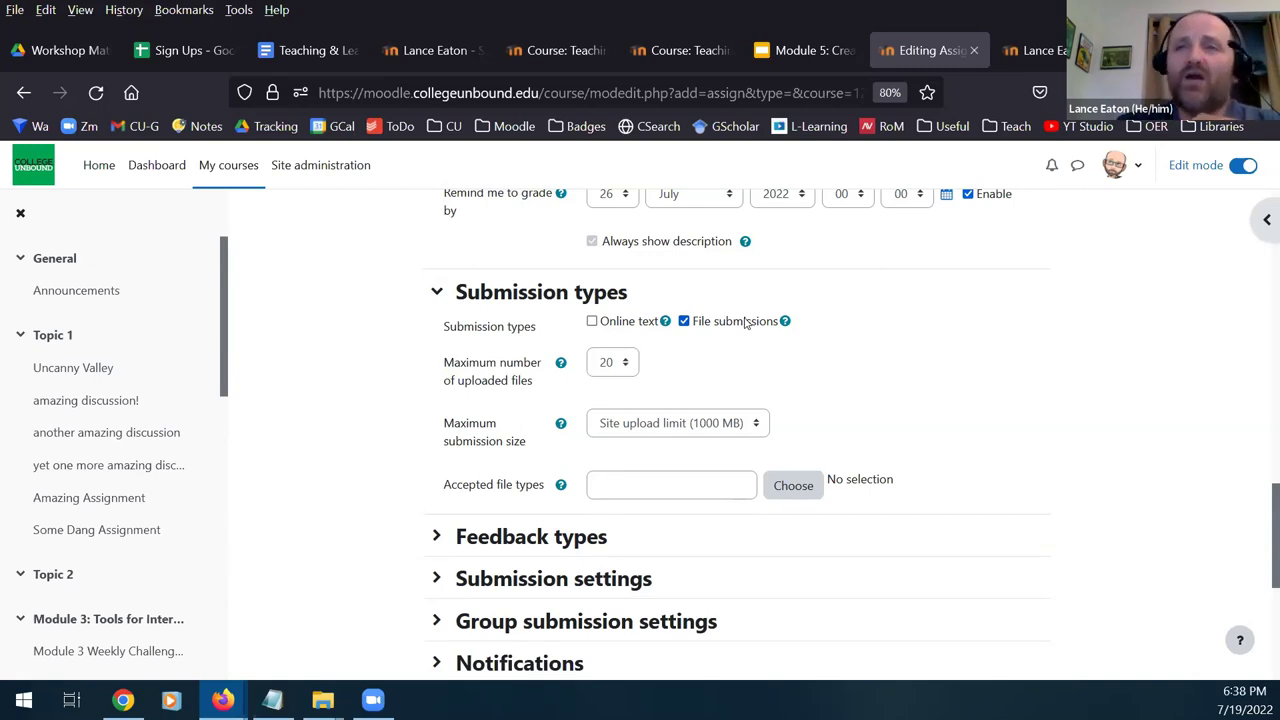
click(591, 322)
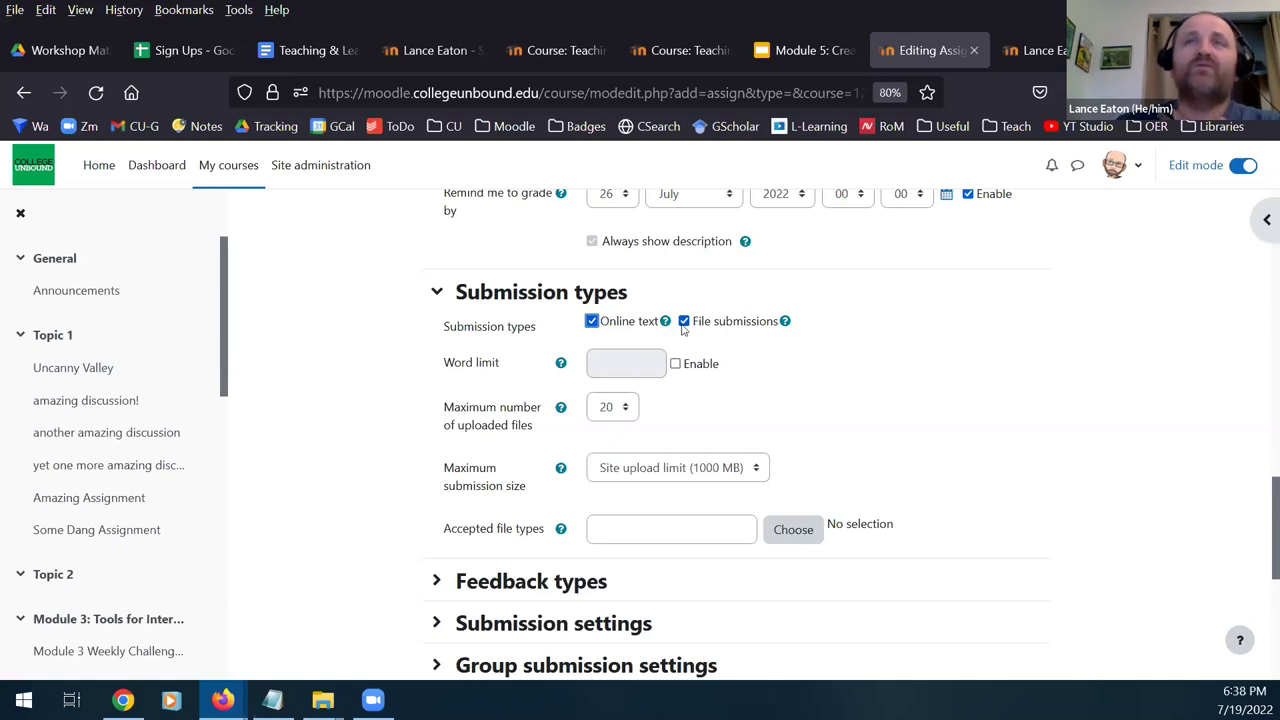
click(591, 321)
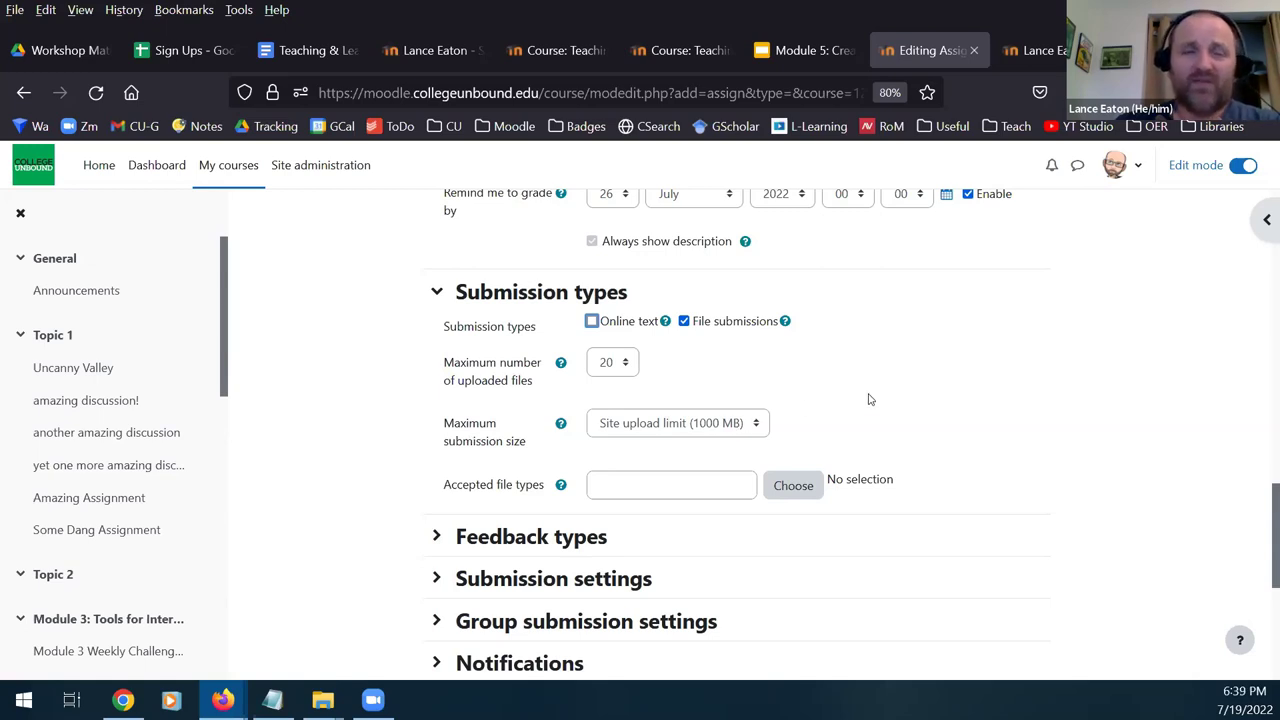
scroll(855, 385, down, 2)
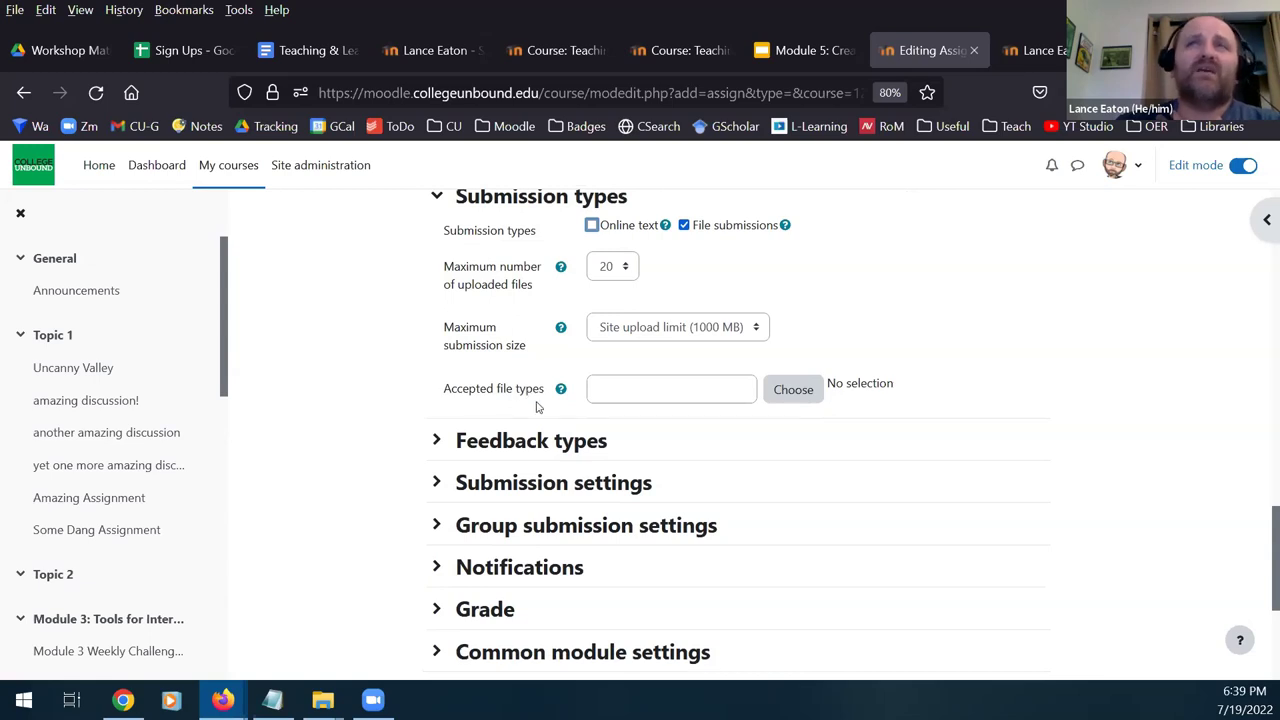
- Open the accepted file types list and tick Document files
click(800, 393)
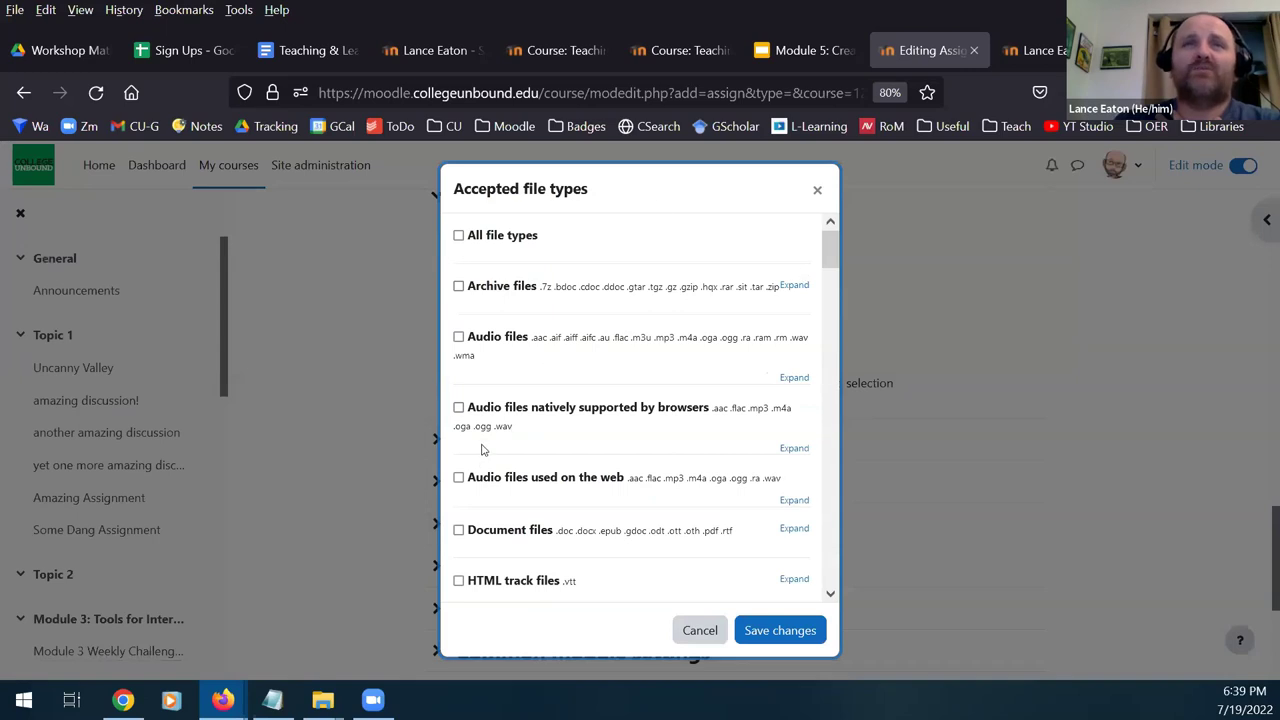
scroll(478, 450, down, 2)
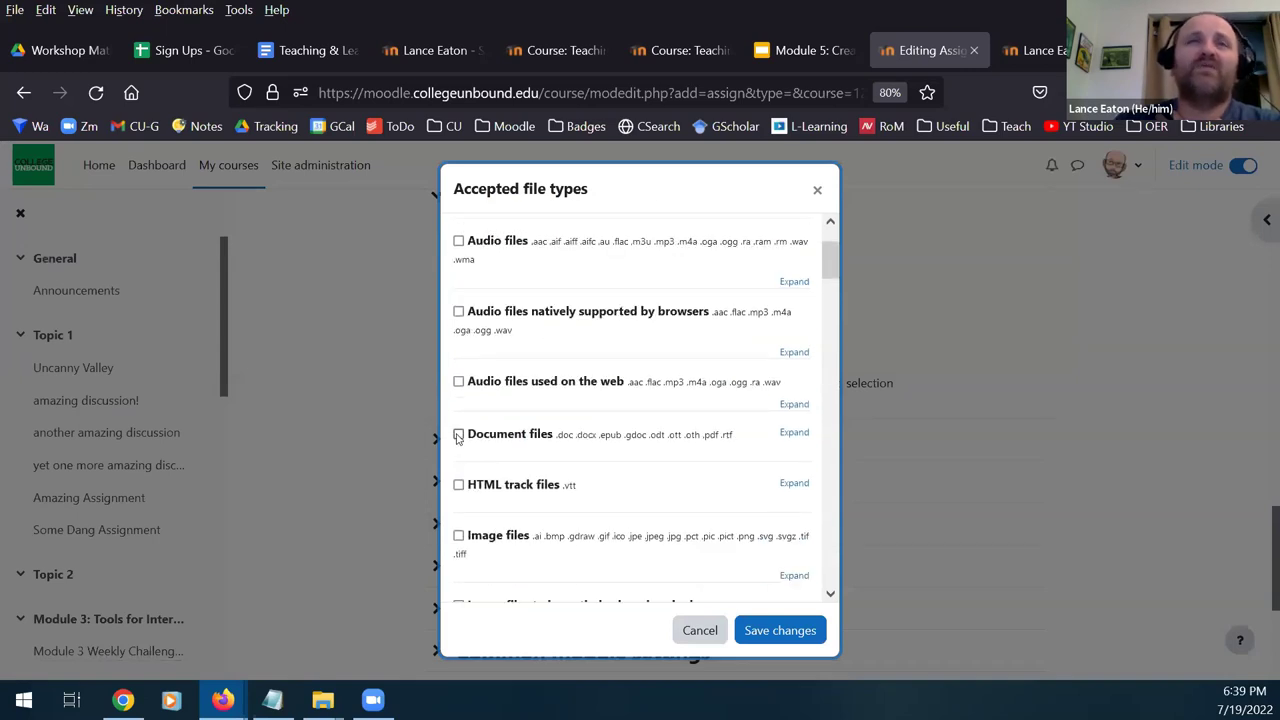
click(458, 435)
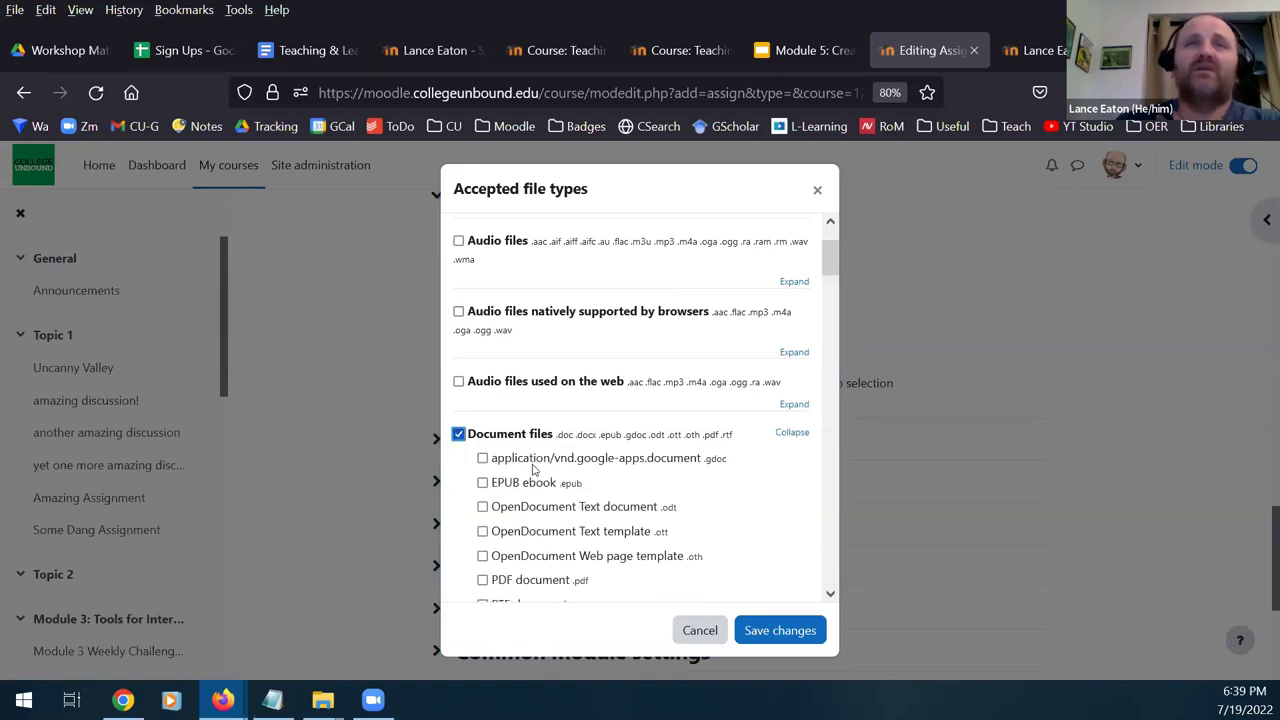
scroll(533, 468, down, 2)
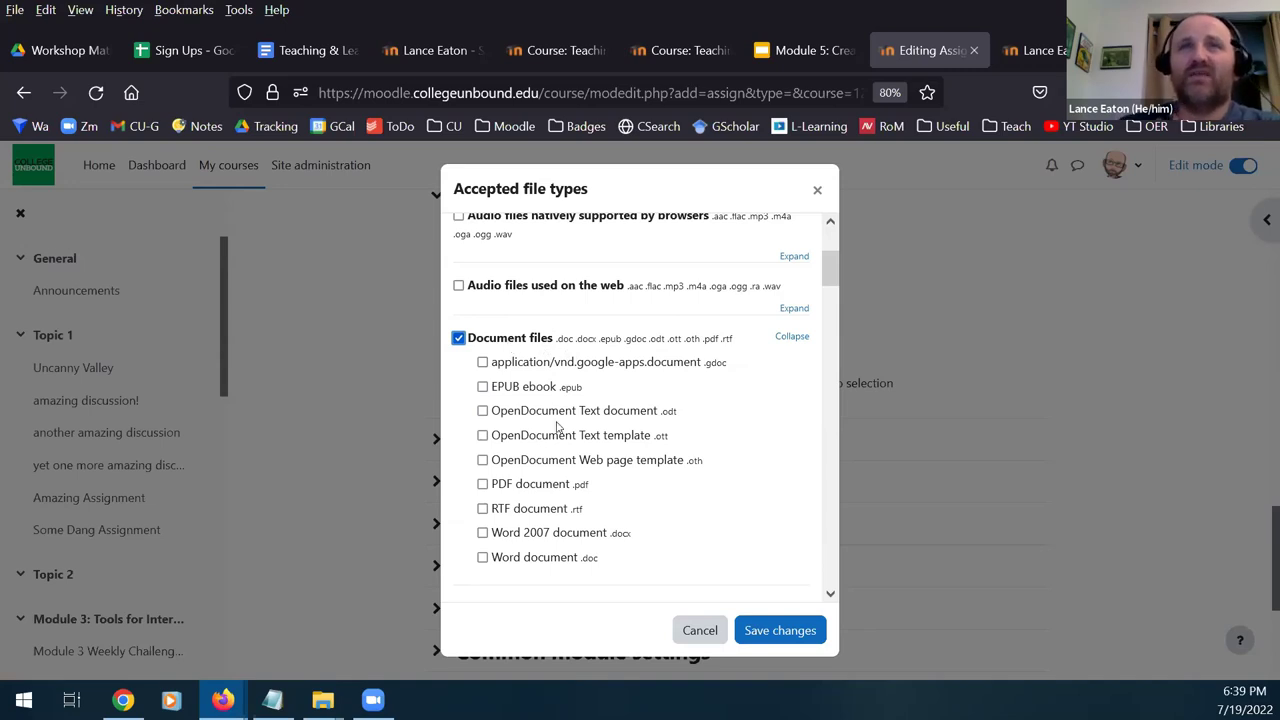
scroll(538, 358, down, 3)
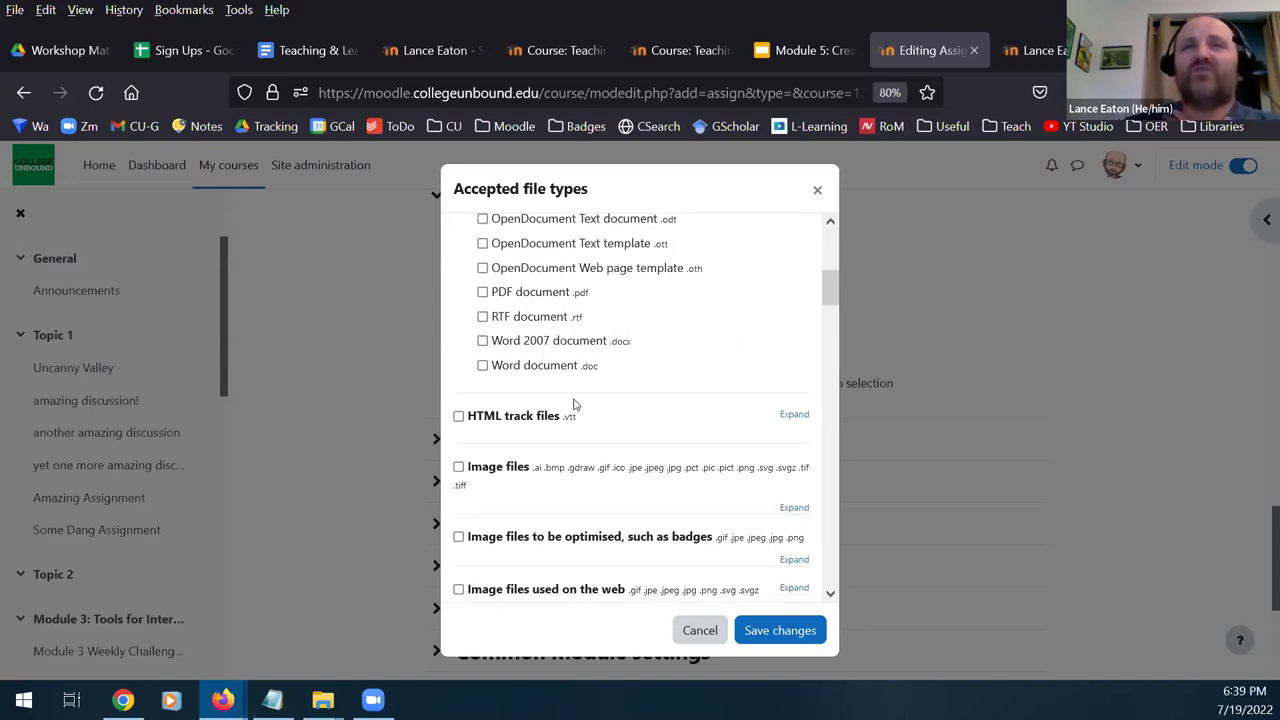
scroll(490, 393, down, 1)
scroll(449, 390, down, 2)
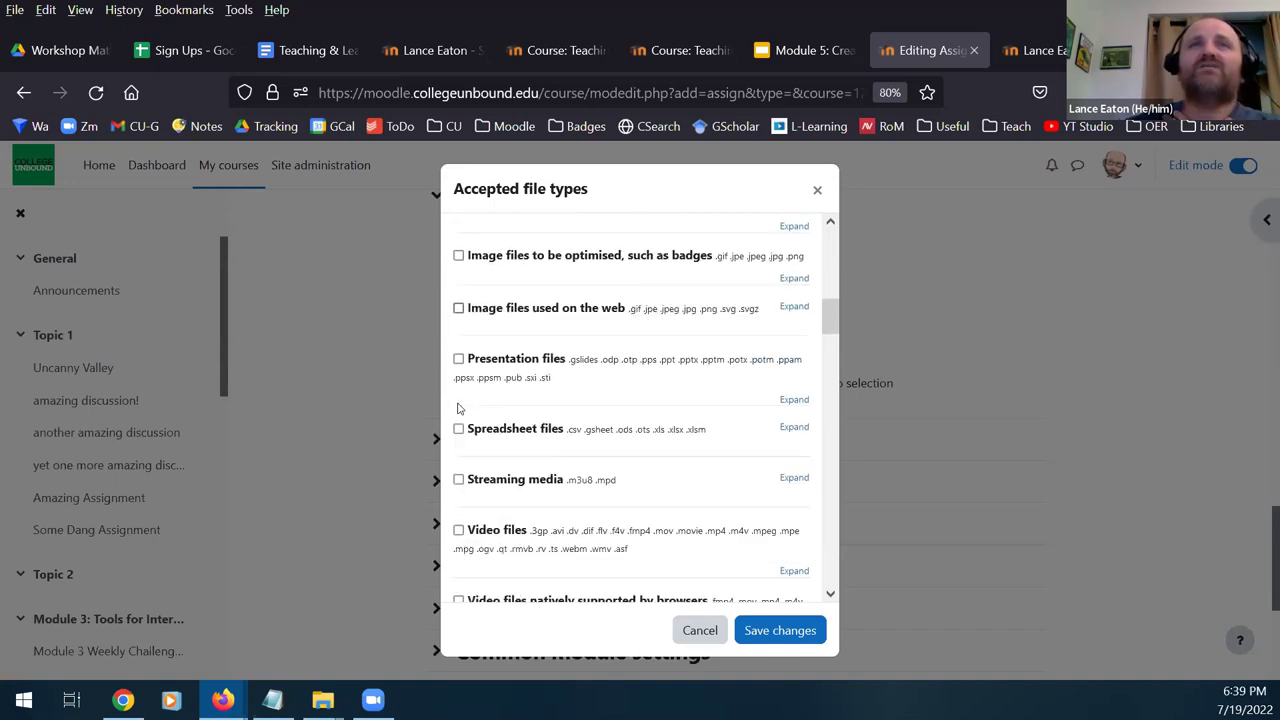
- Tick Presentation files, untick Document files, and save the file type choice
click(458, 352)
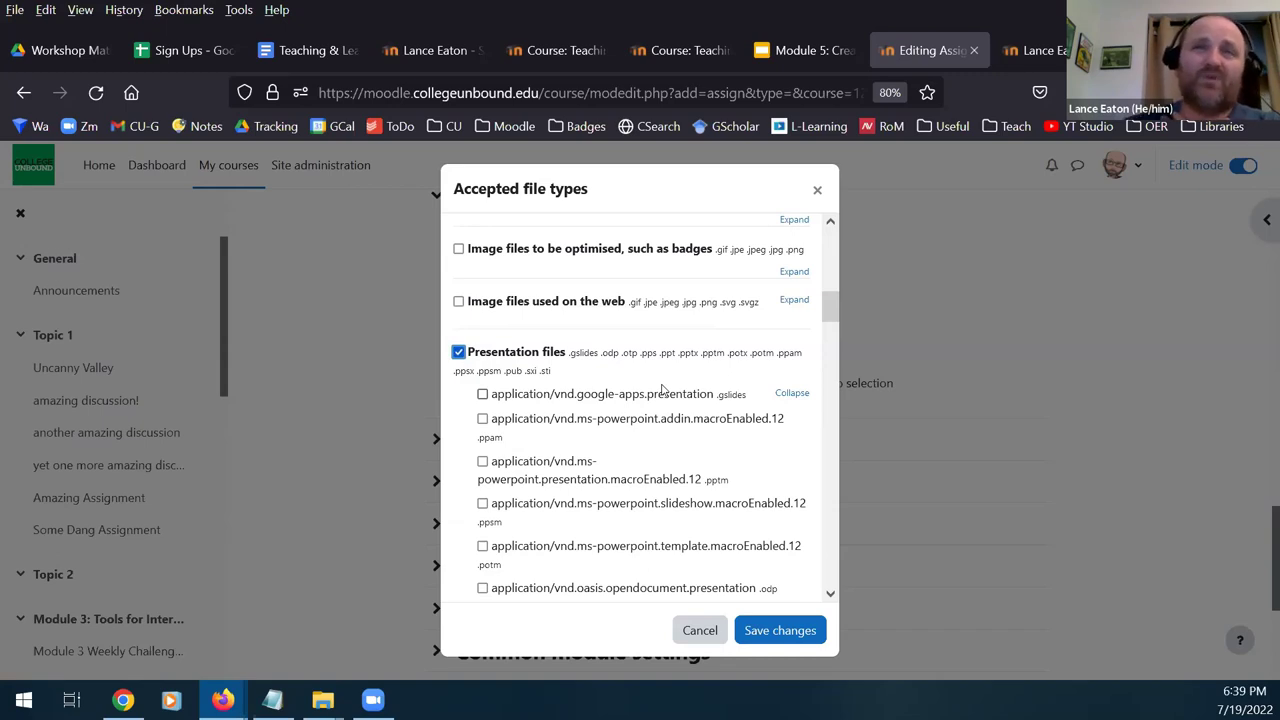
scroll(482, 394, up, 1)
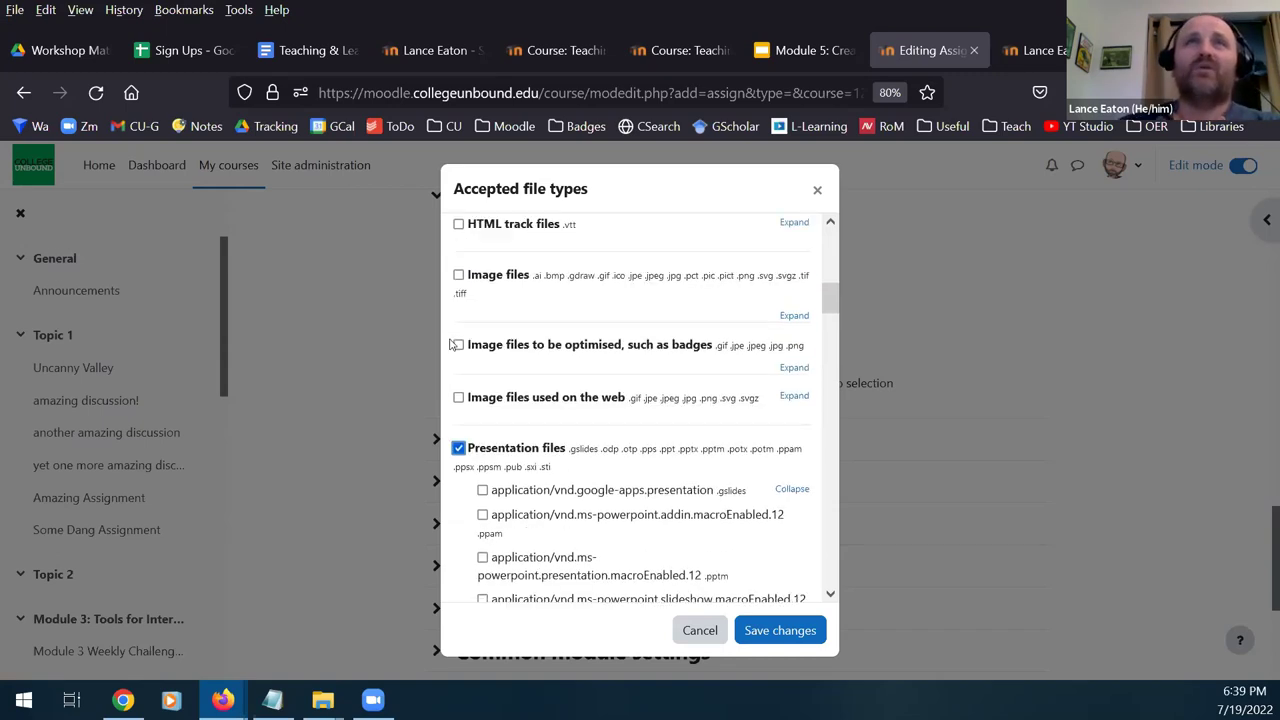
scroll(461, 257, up, 3)
scroll(465, 325, up, 1)
click(459, 336)
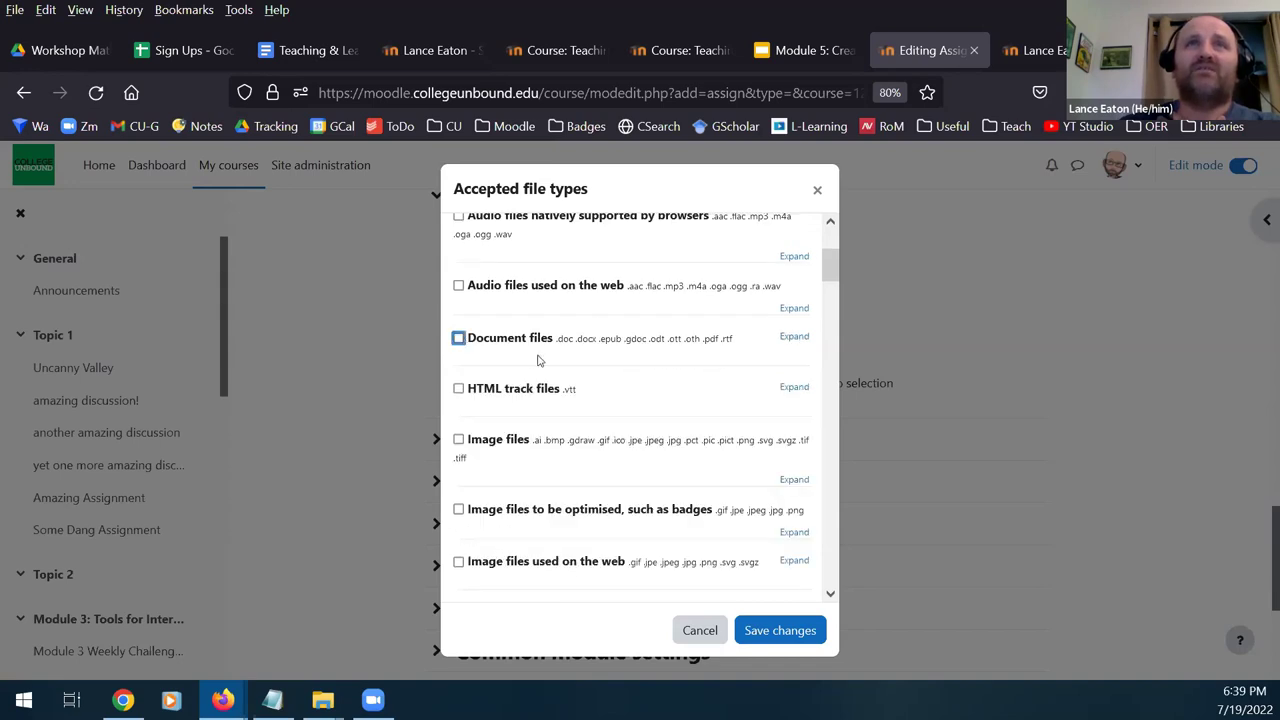
scroll(459, 338, down, 3)
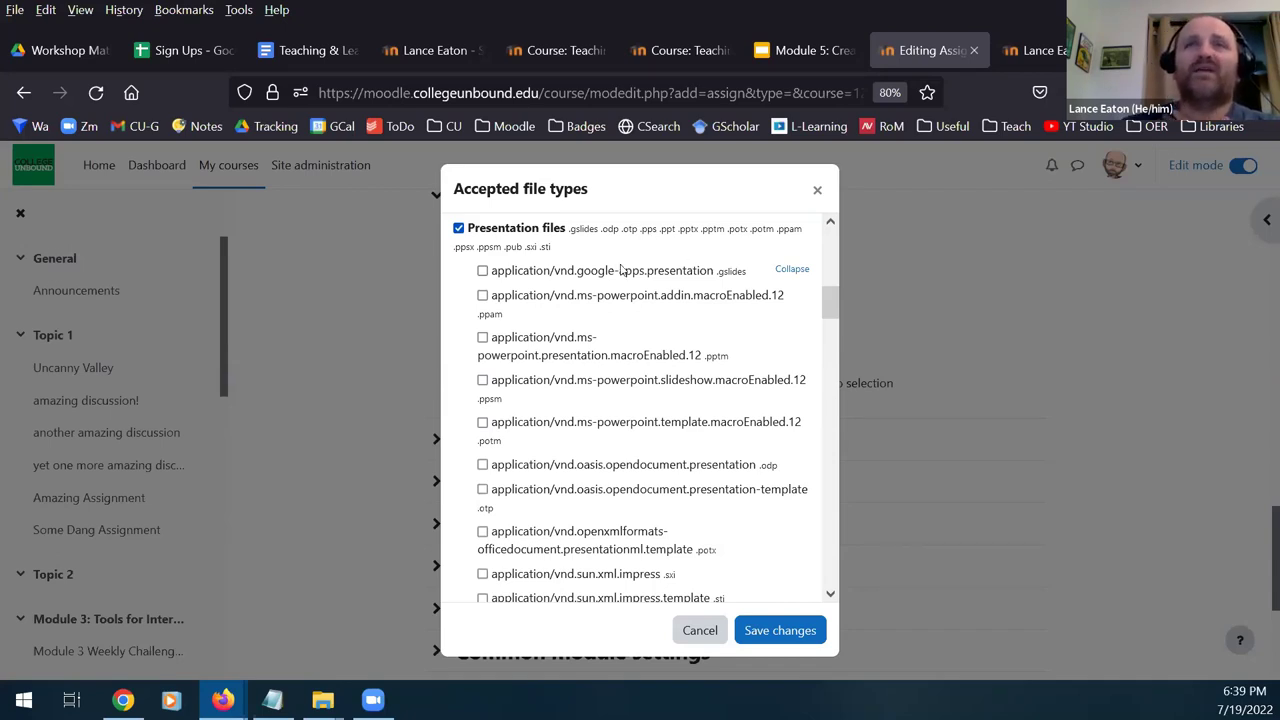
click(762, 630)
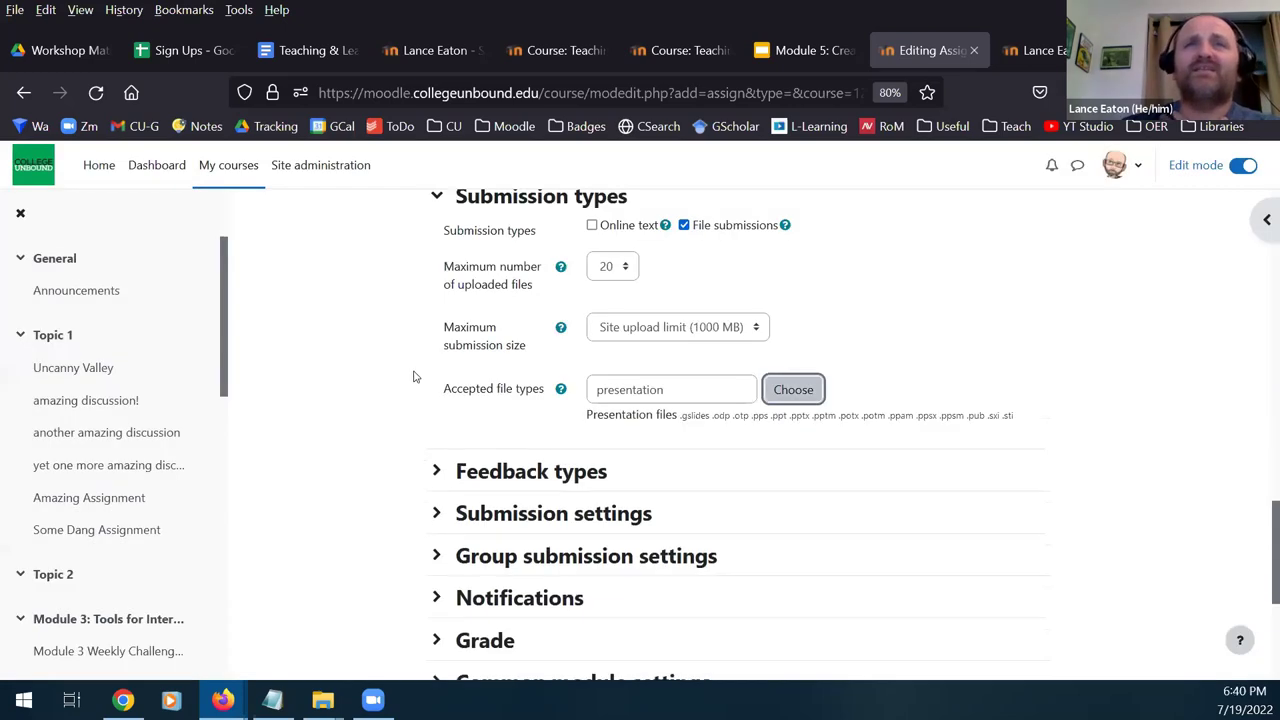
scroll(414, 376, down, 3)
- Expand the Feedback types and Submission settings sections to review their options
click(437, 279)
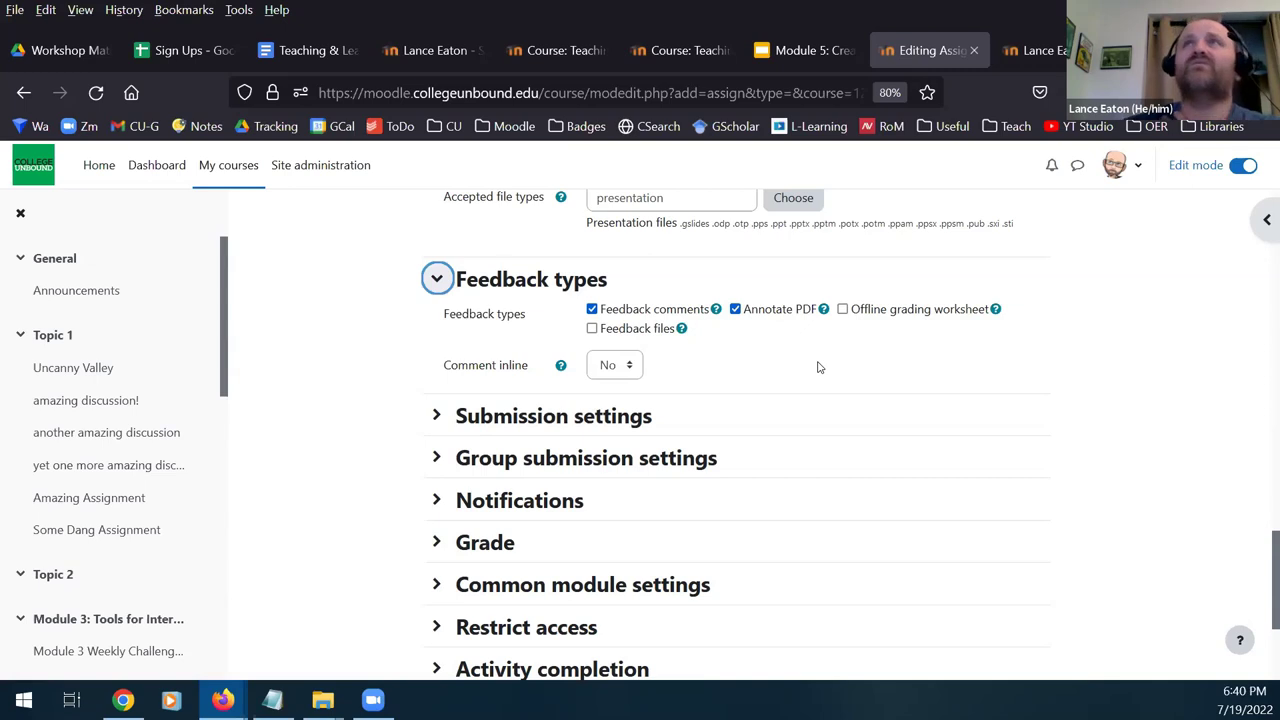
scroll(436, 344, down, 1)
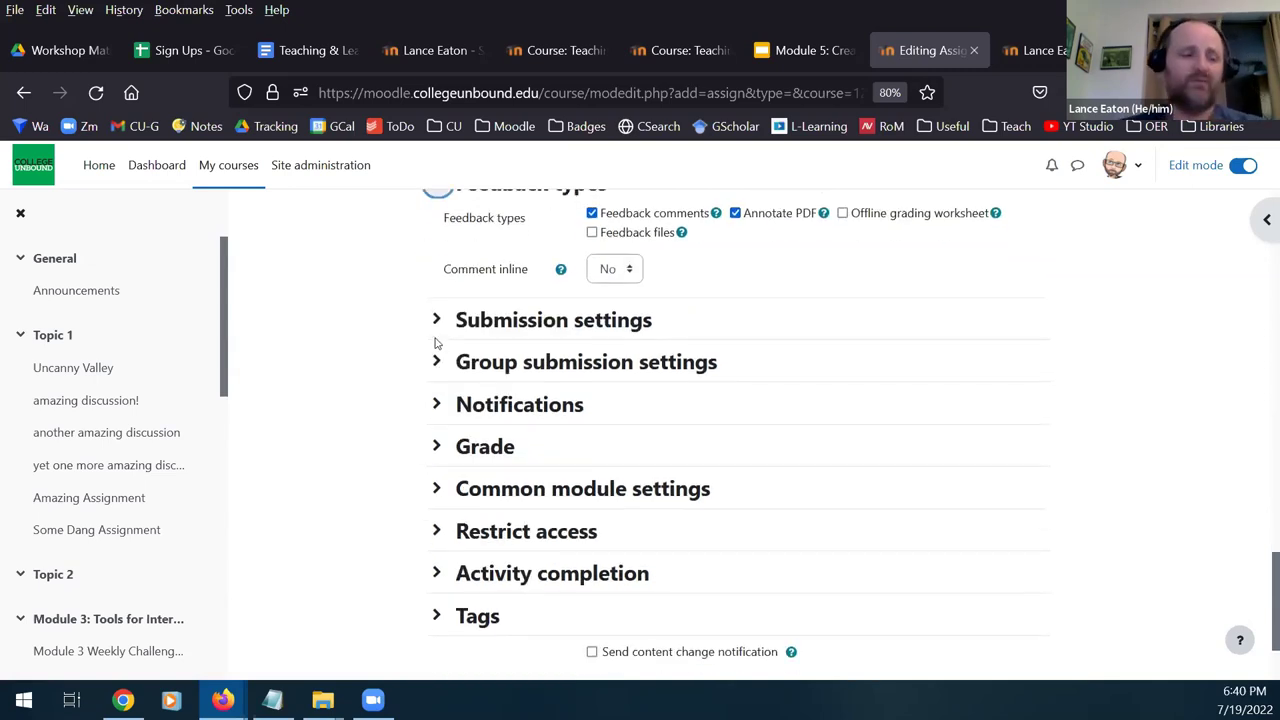
click(436, 320)
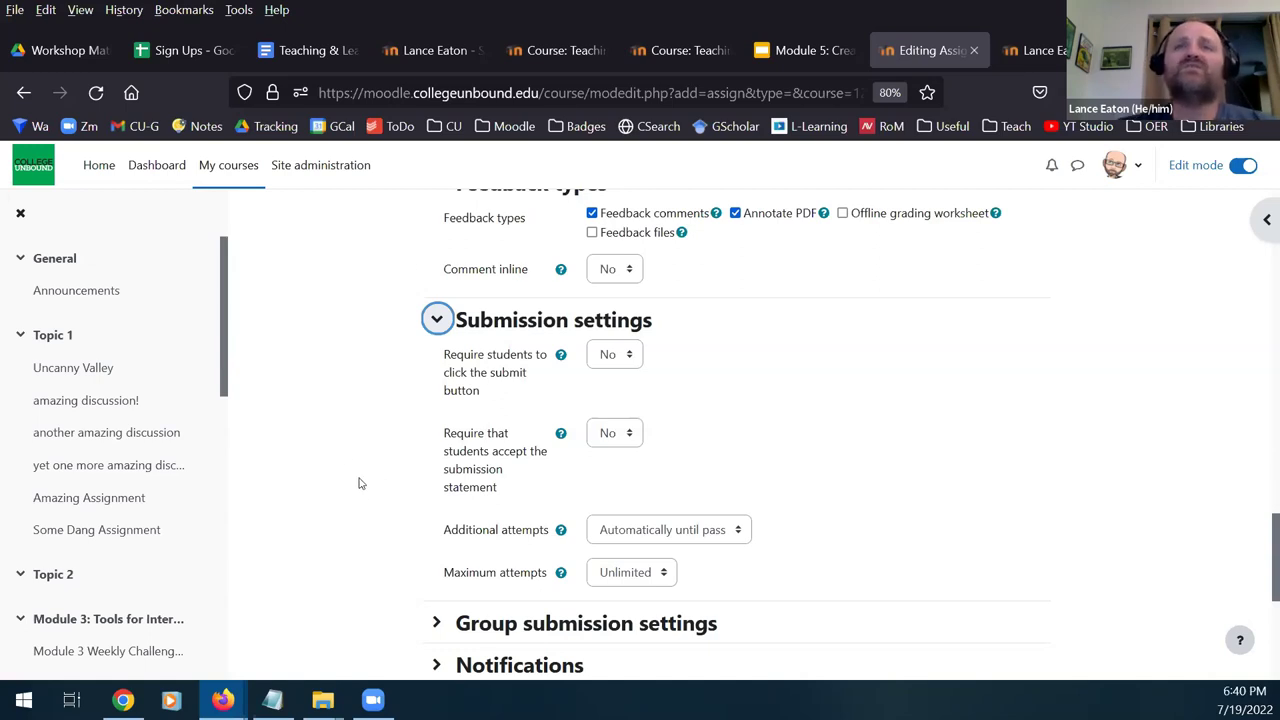
scroll(365, 453, down, 2)
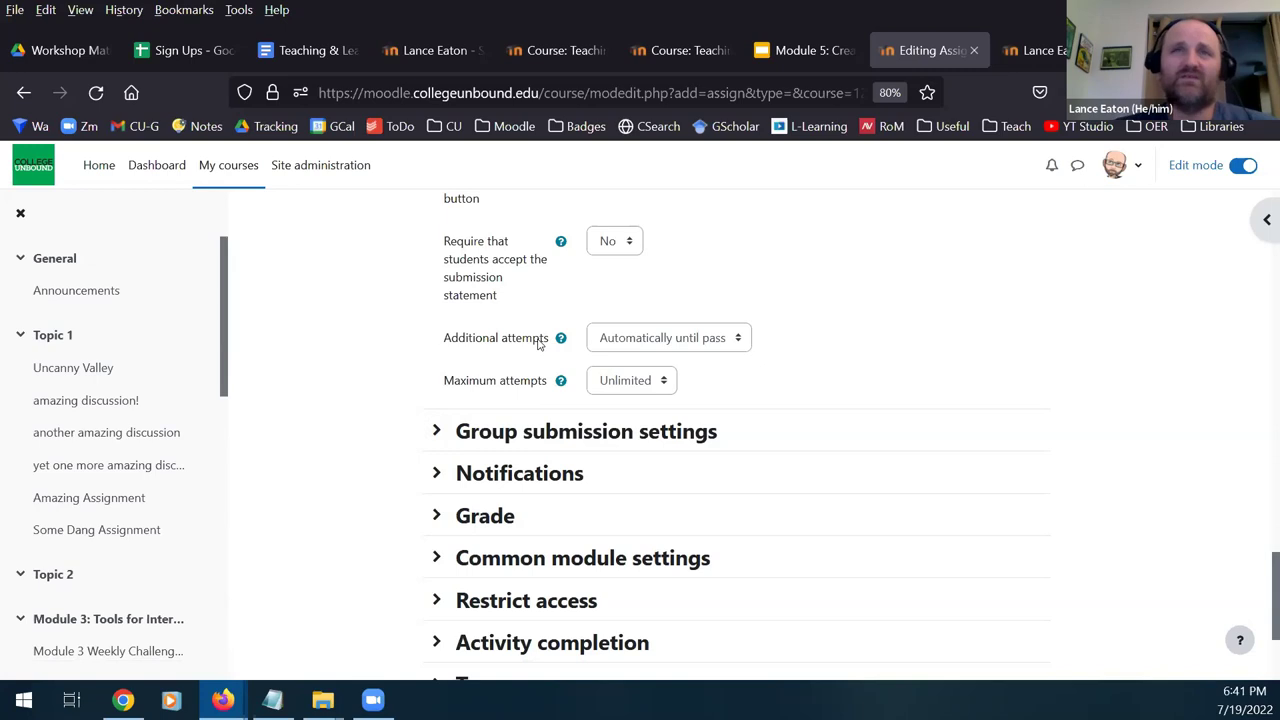
scroll(452, 336, down, 2)
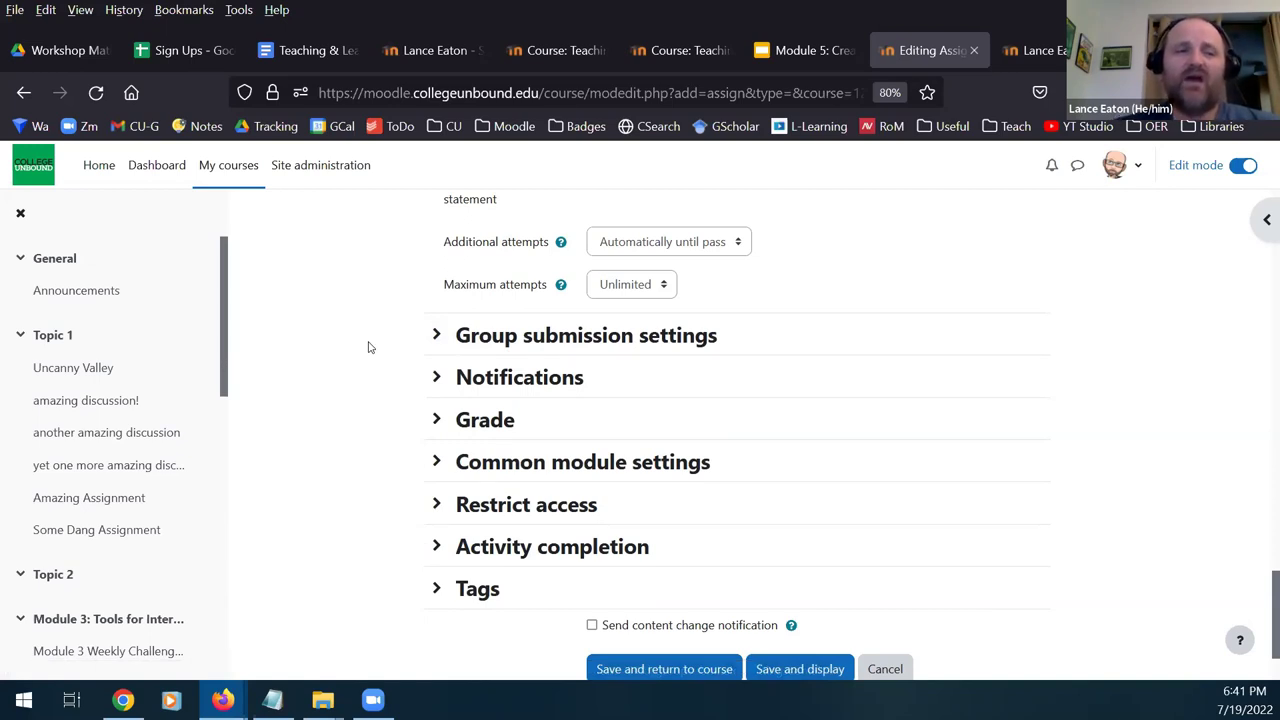
- Set 'Notify graders about late submissions' to Yes in Notifications
click(436, 376)
scroll(470, 330, down, 2)
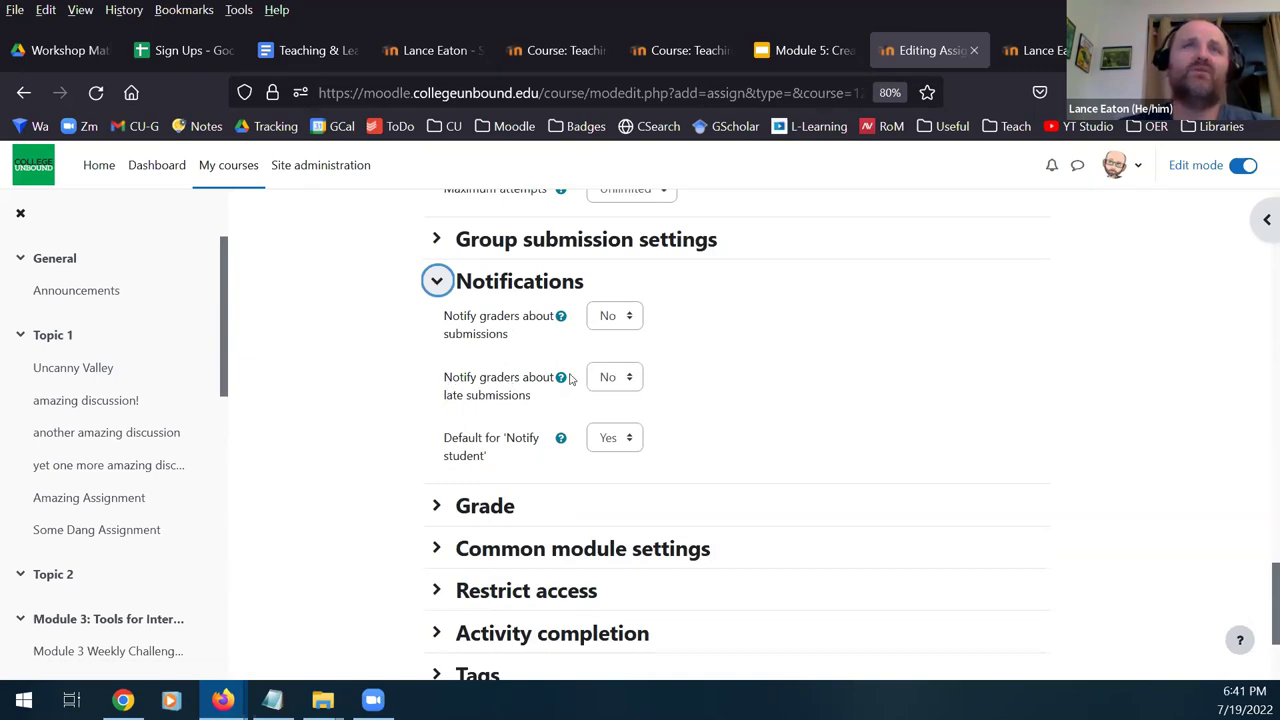
drag(491, 377, 431, 383)
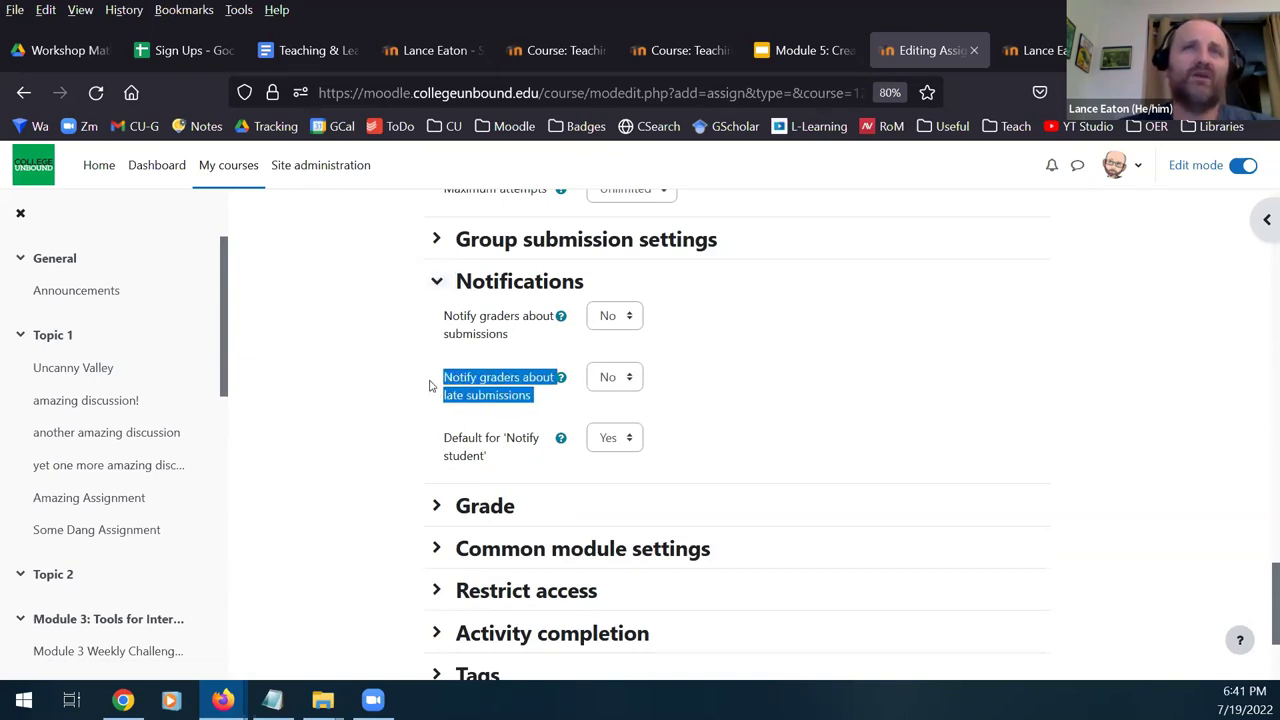
click(614, 377)
click(603, 434)
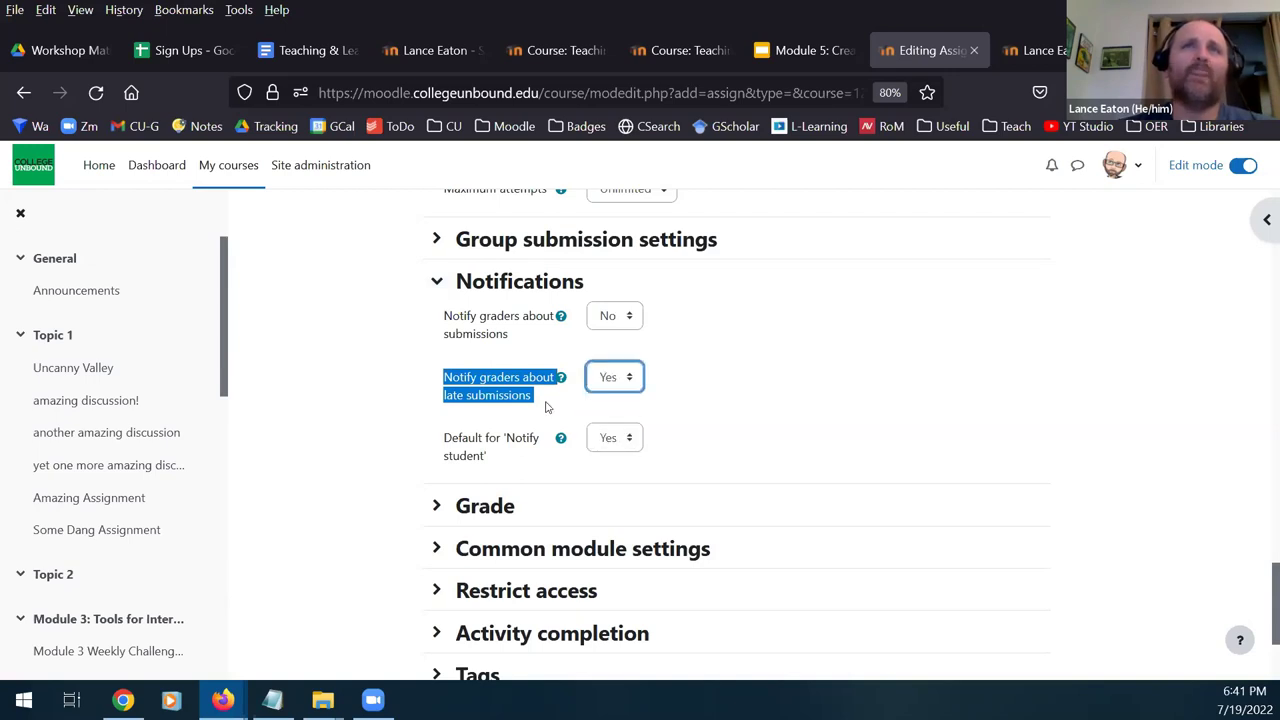
click(434, 390)
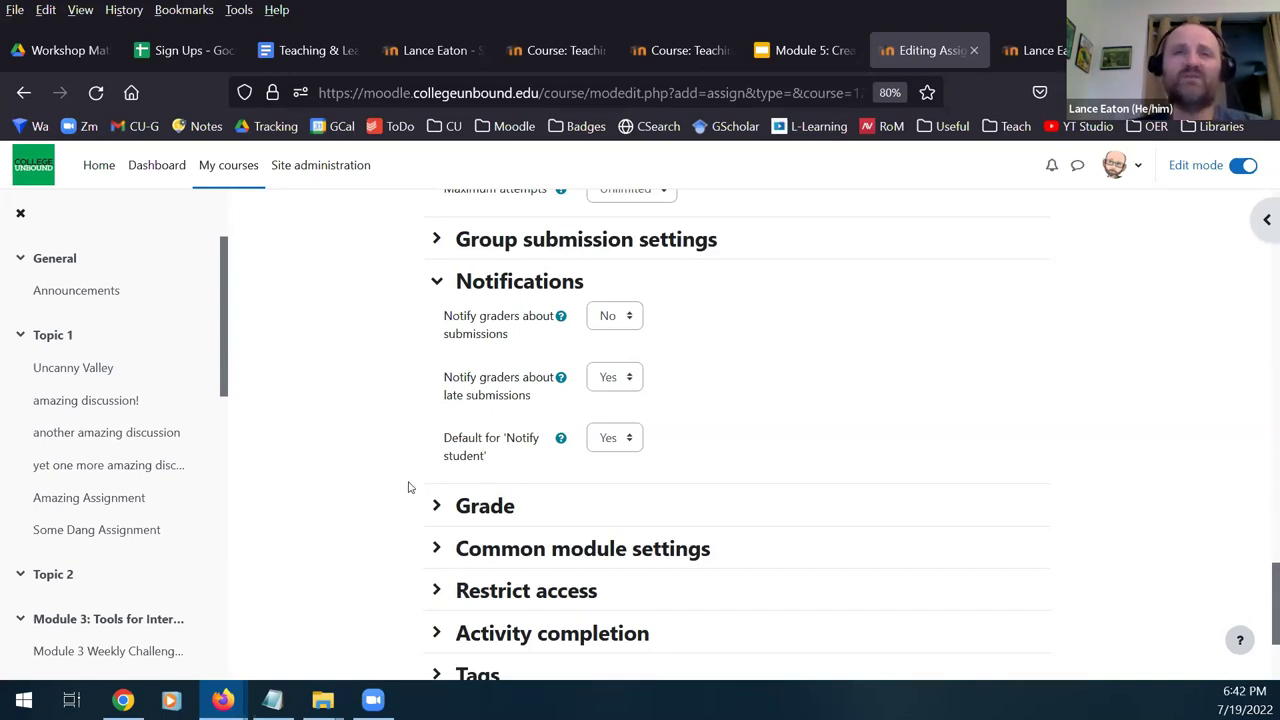
scroll(408, 487, down, 3)
- Expand Grade settings and view Grading method choices, keeping simple direct grading with maximum 100
click(436, 316)
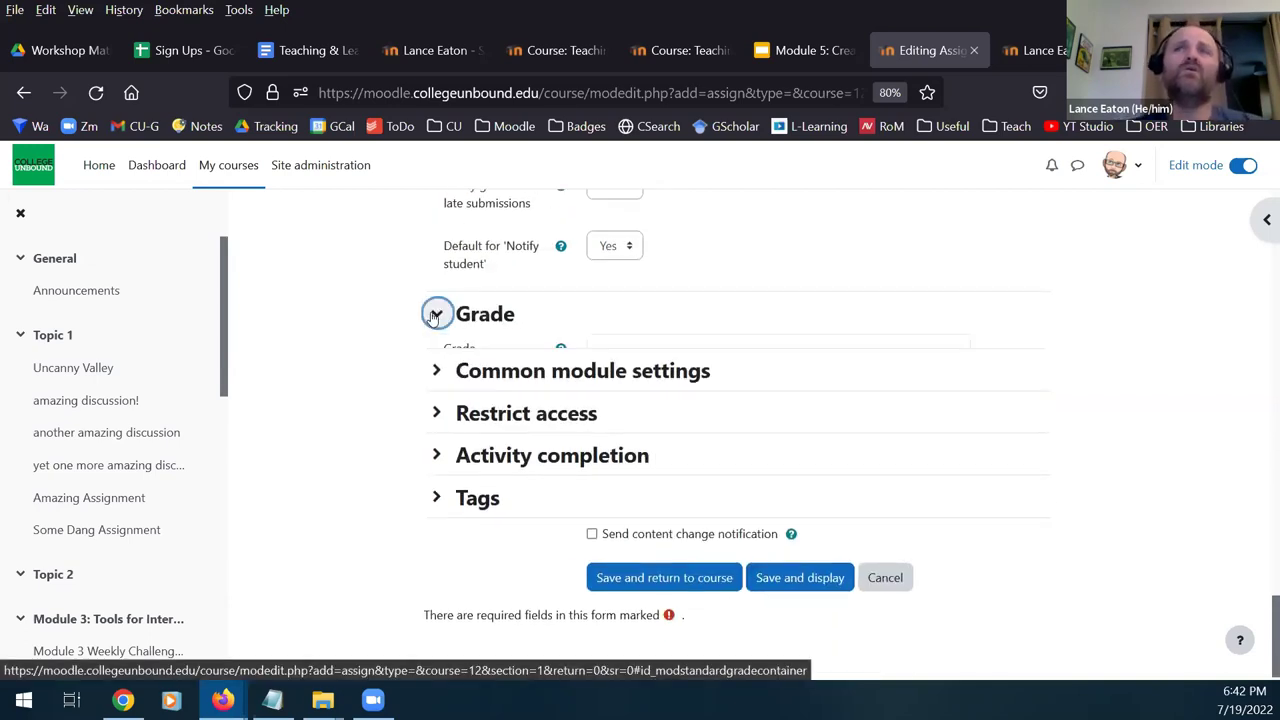
scroll(408, 337, down, 2)
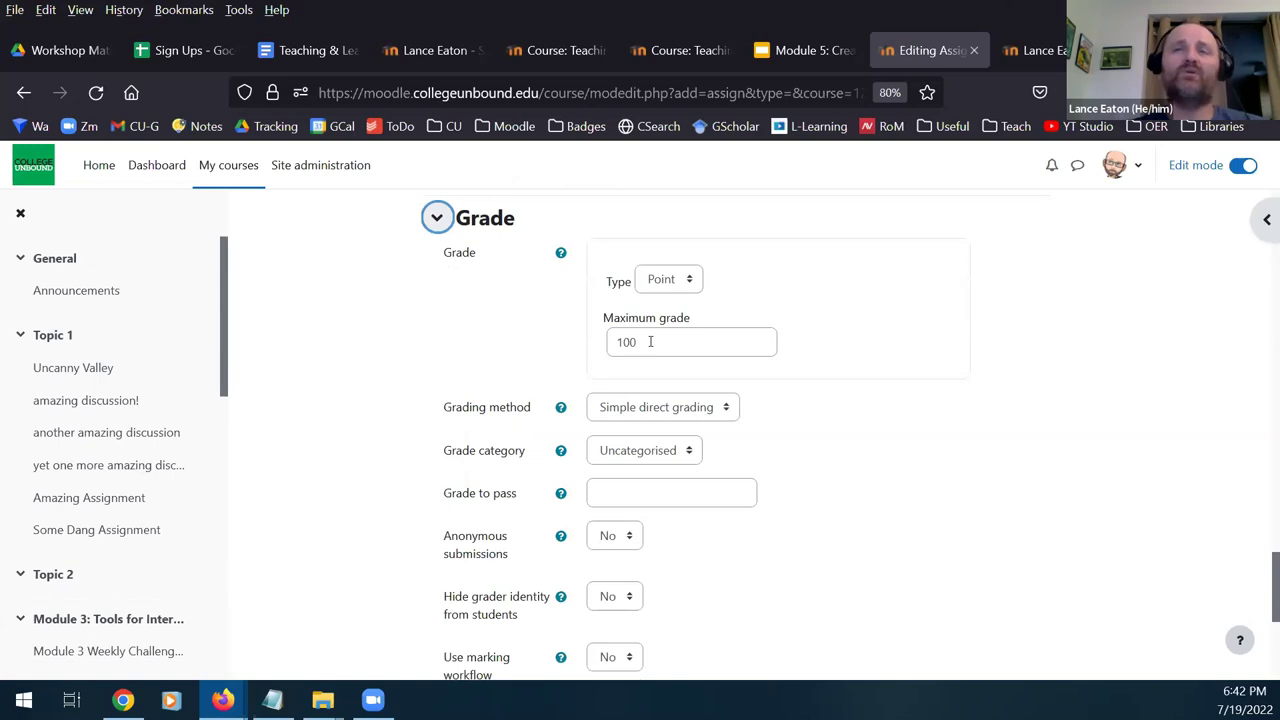
scroll(631, 343, down, 2)
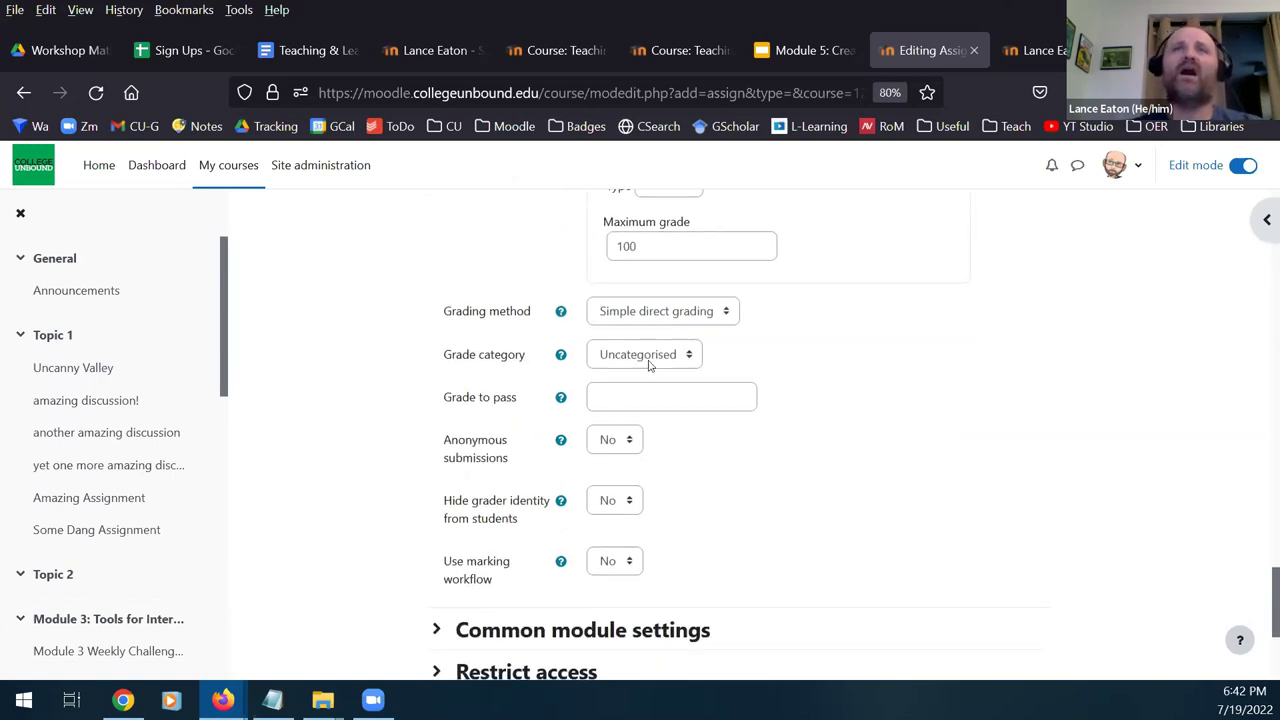
click(683, 314)
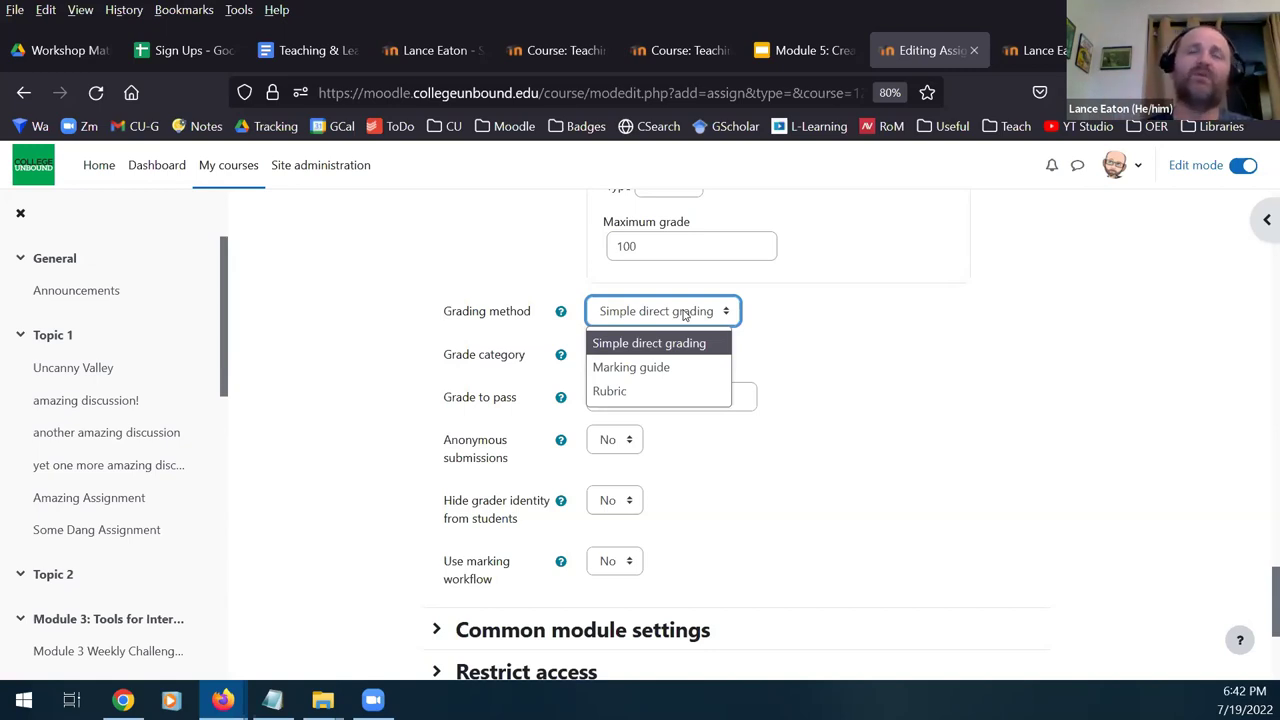
click(389, 353)
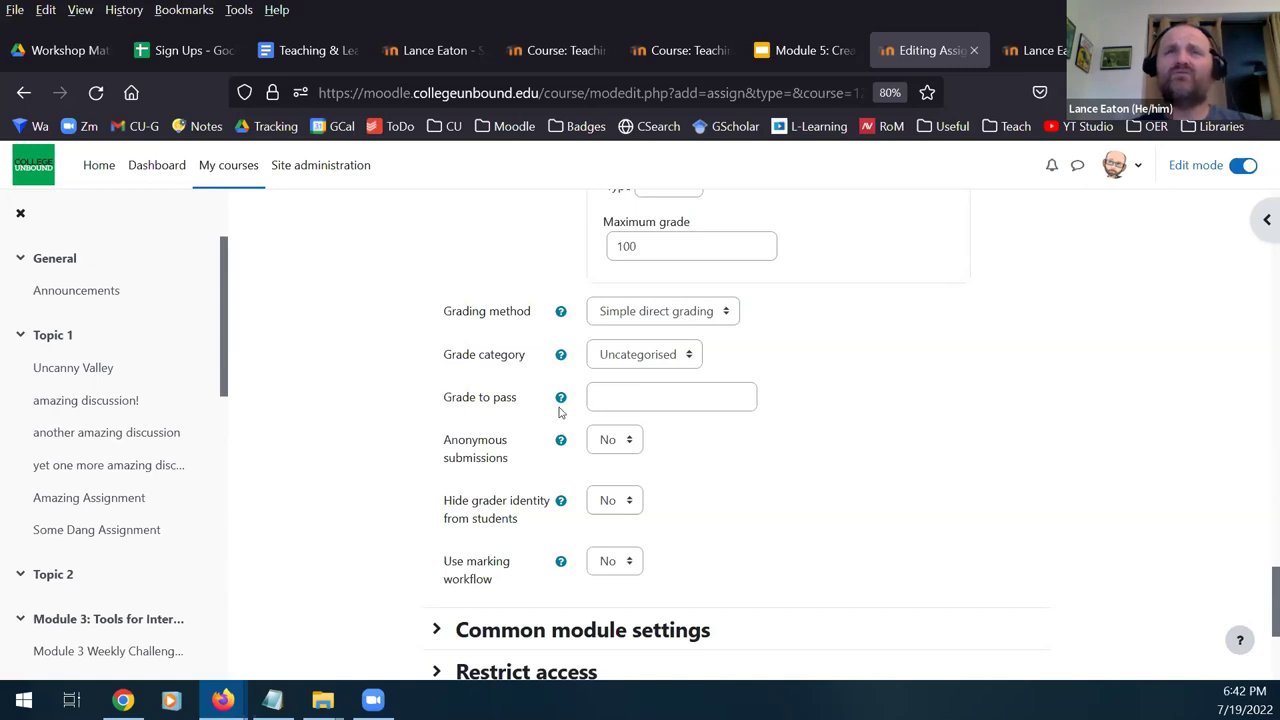
scroll(480, 455, down, 2)
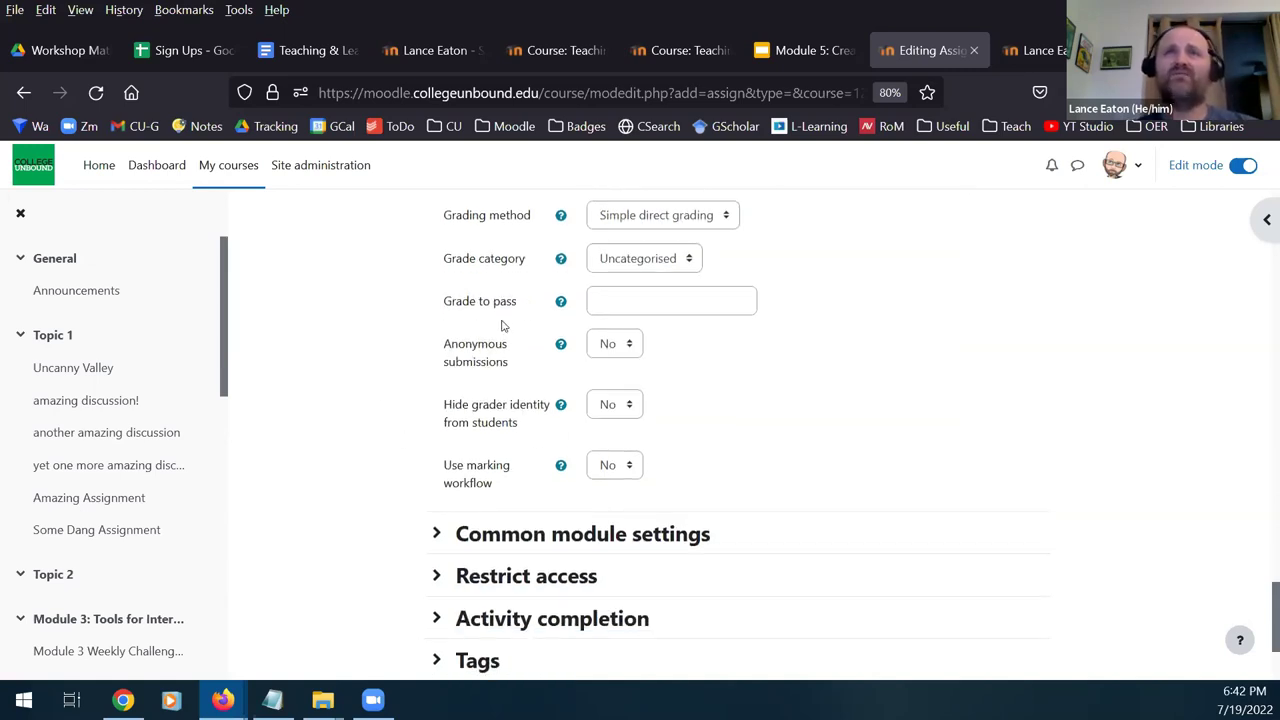
scroll(430, 362, down, 3)
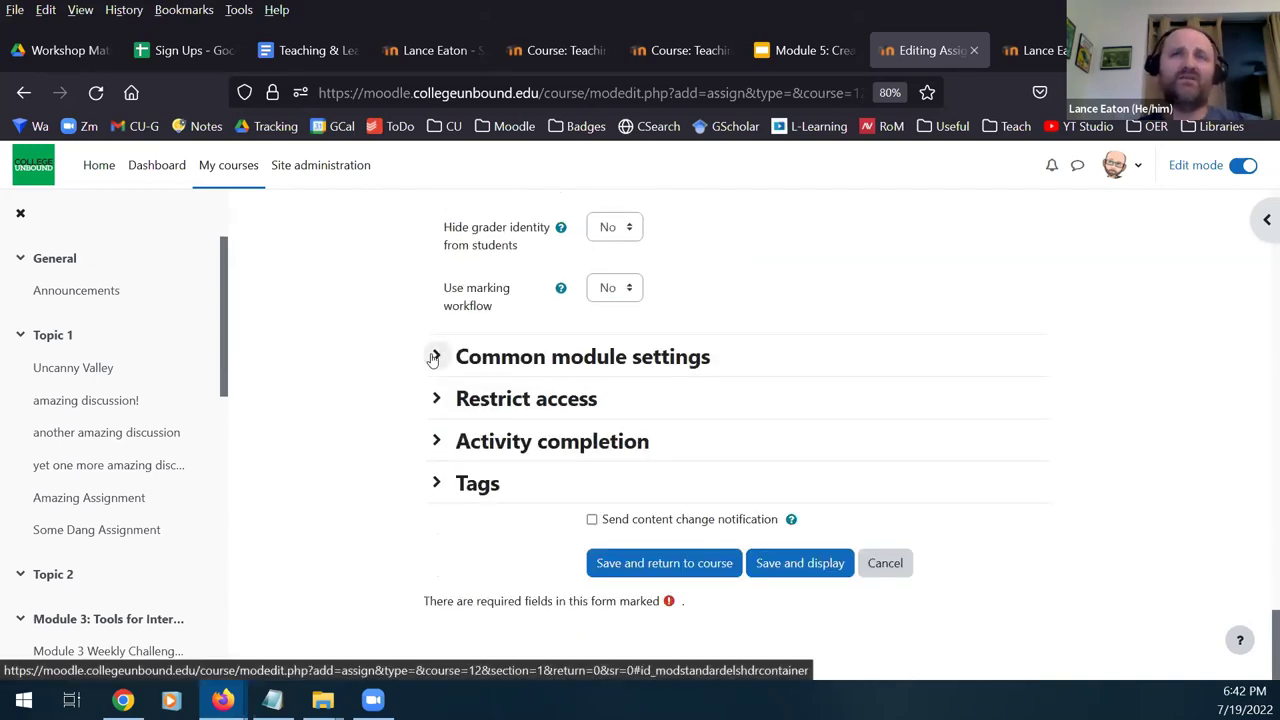
click(435, 357)
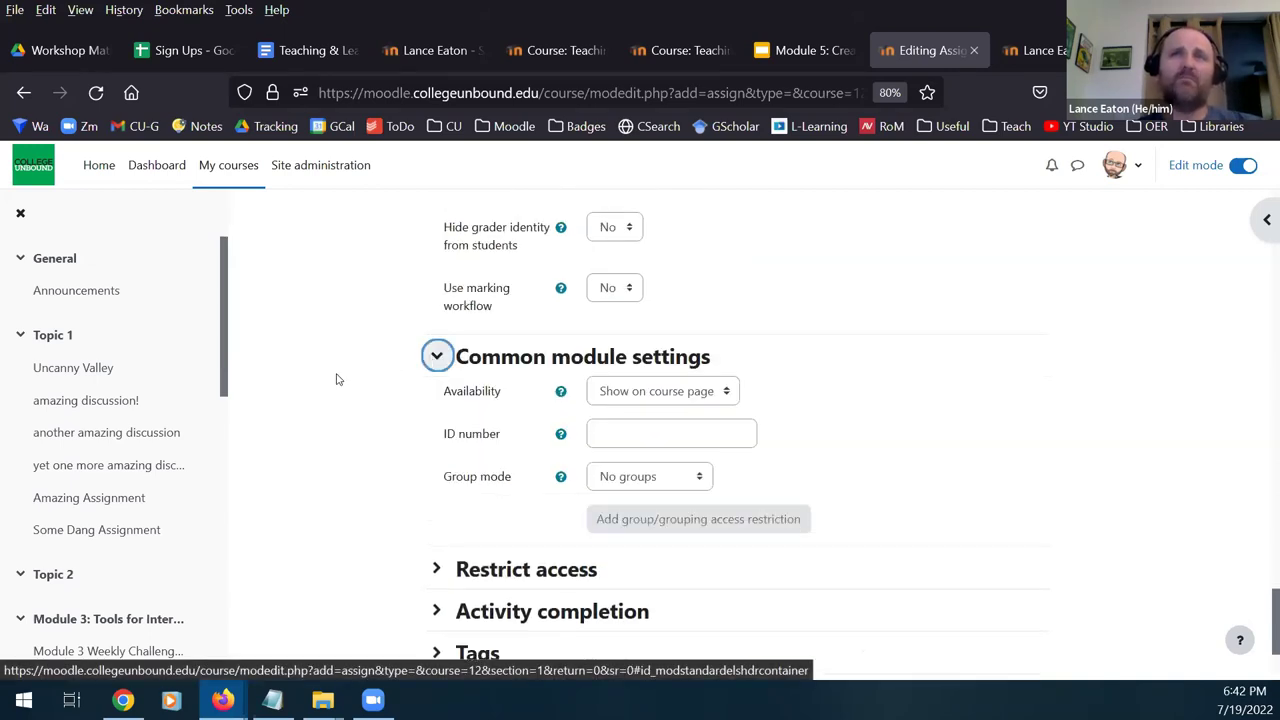
- Check the Availability options unchanged, then expand Restrict access and Activity completion
click(646, 393)
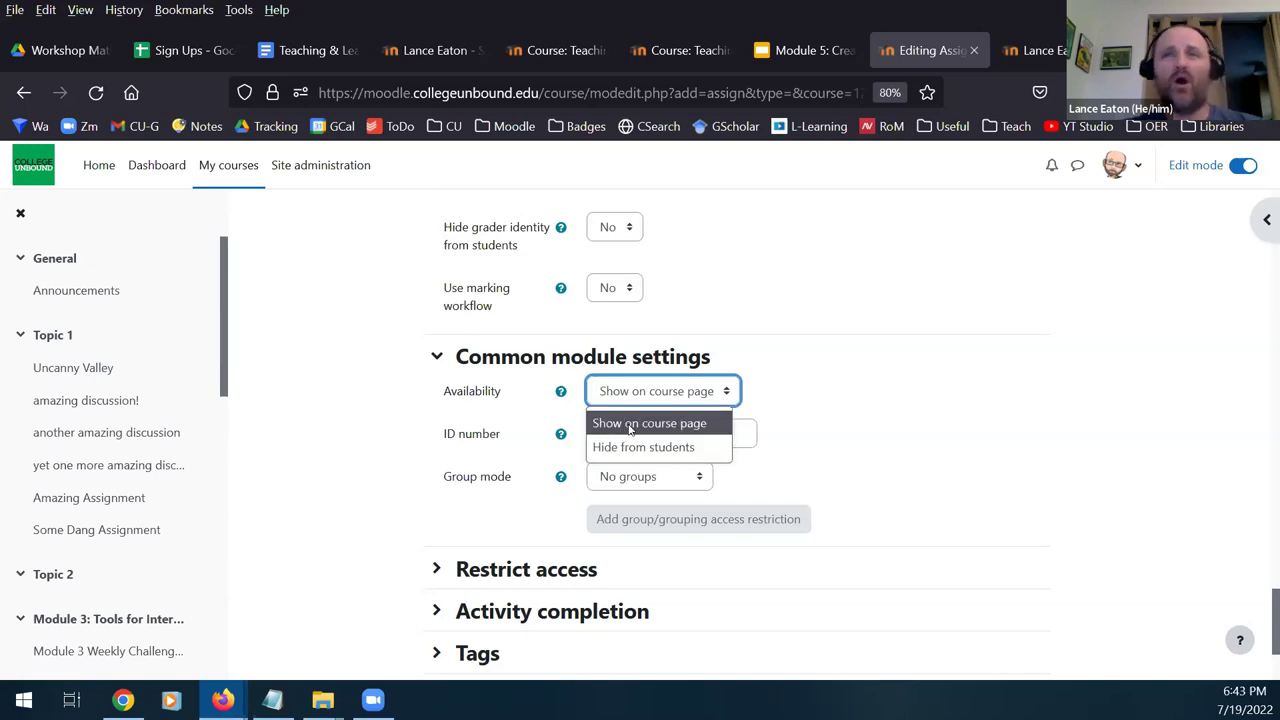
click(262, 410)
scroll(414, 390, down, 3)
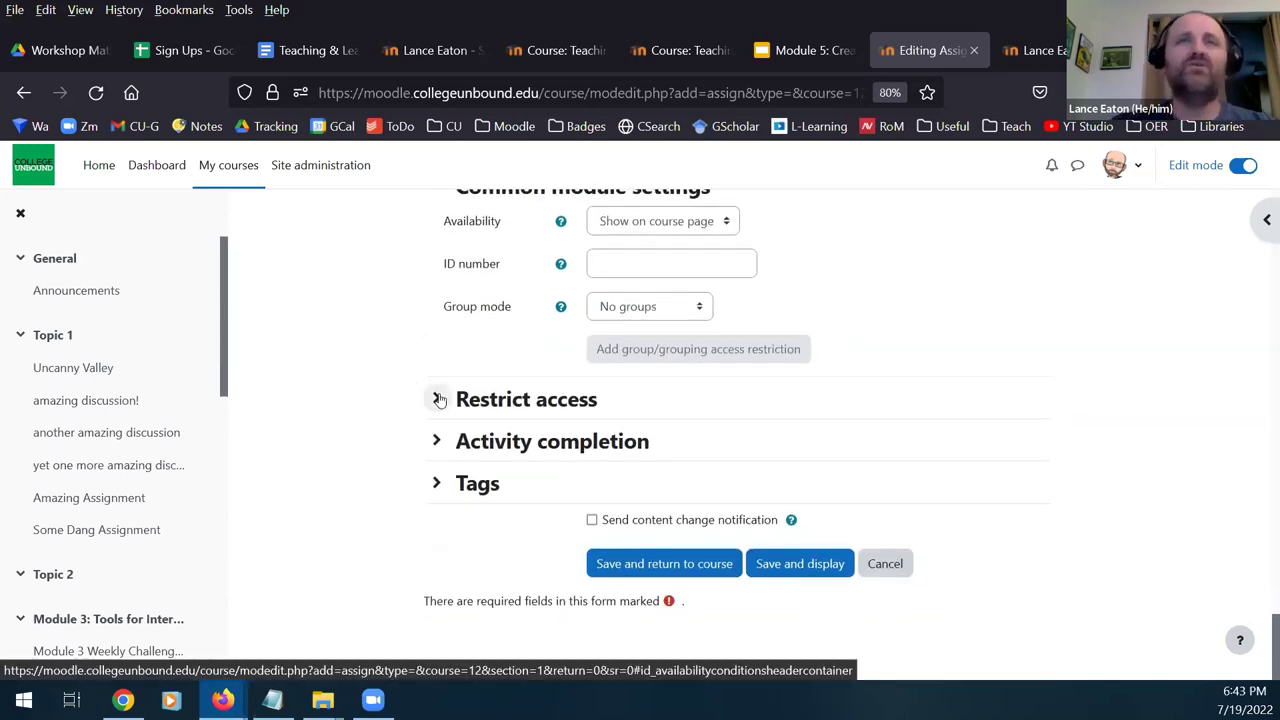
click(439, 399)
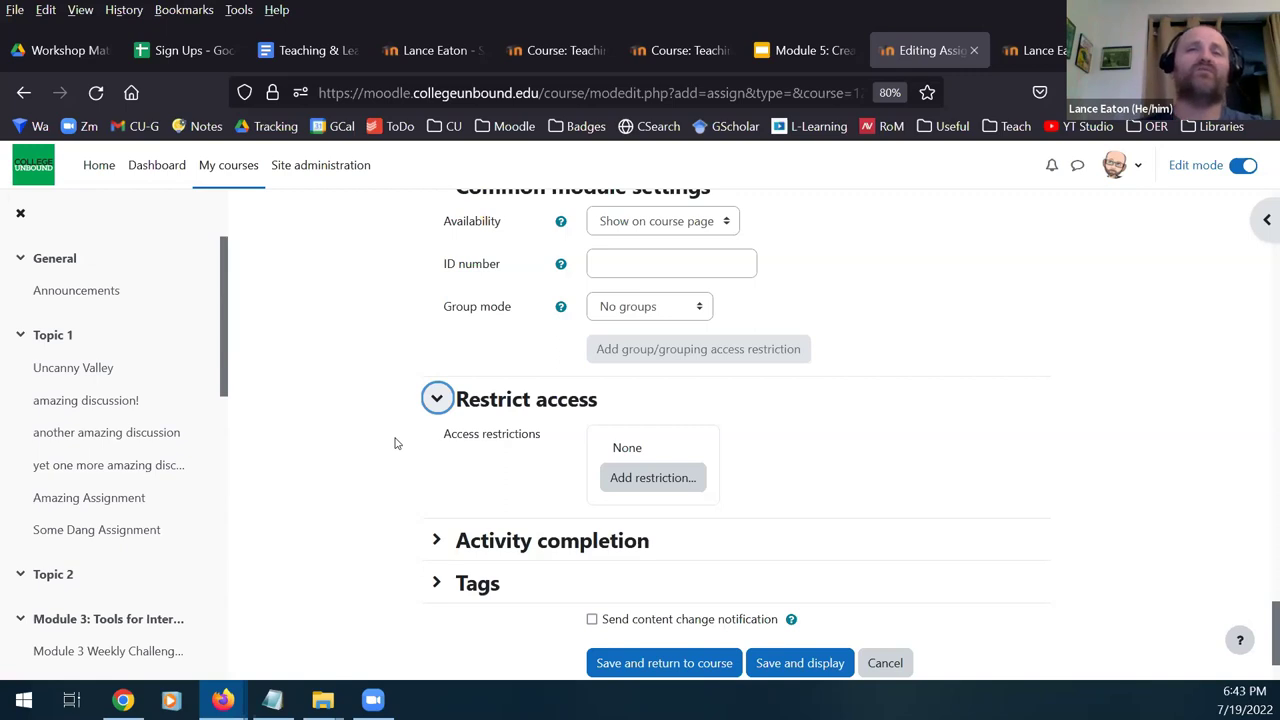
scroll(403, 477, down, 2)
click(435, 443)
scroll(640, 430, down, 2)
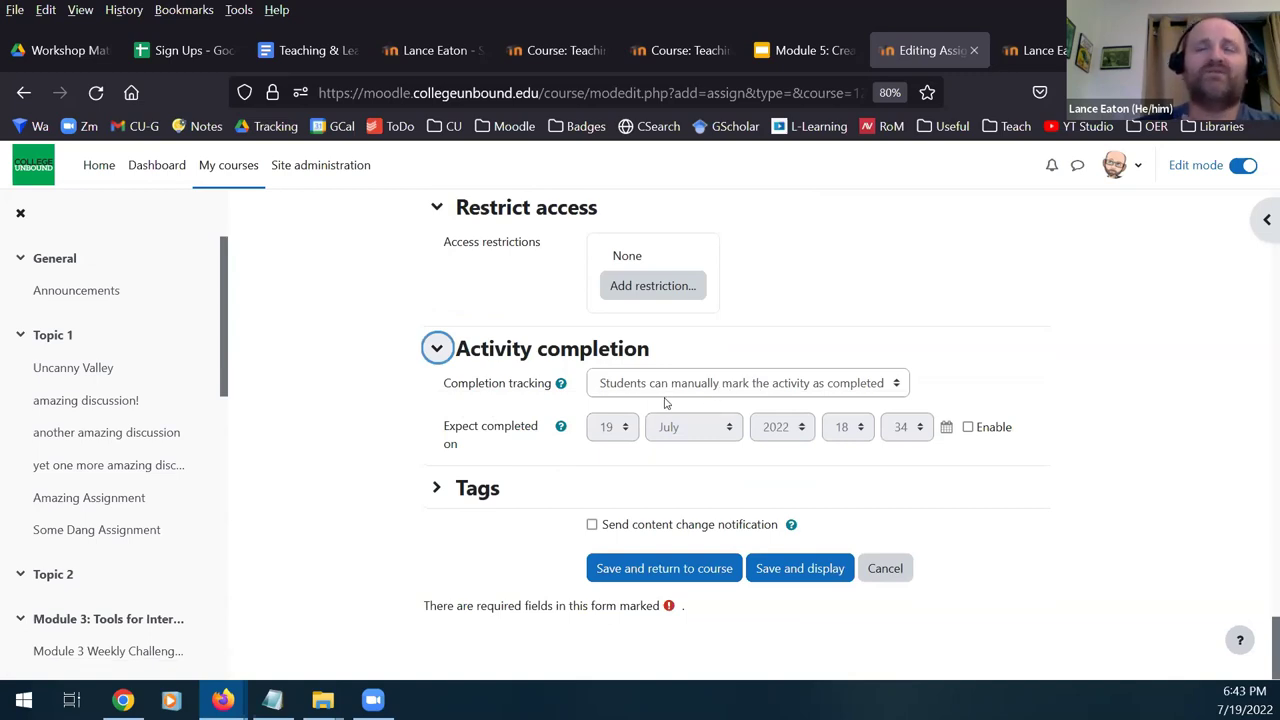
- Set completion to 'Show activity as complete when conditions are met' with must view and must submit
click(714, 386)
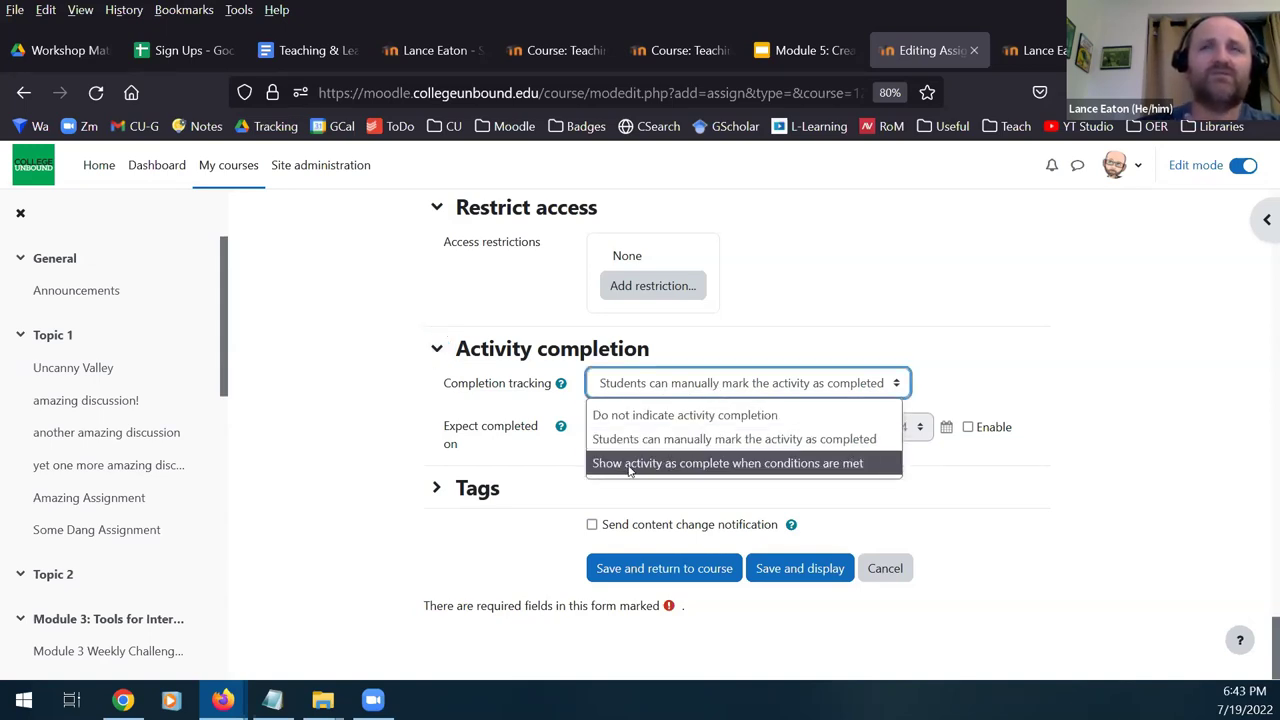
click(726, 467)
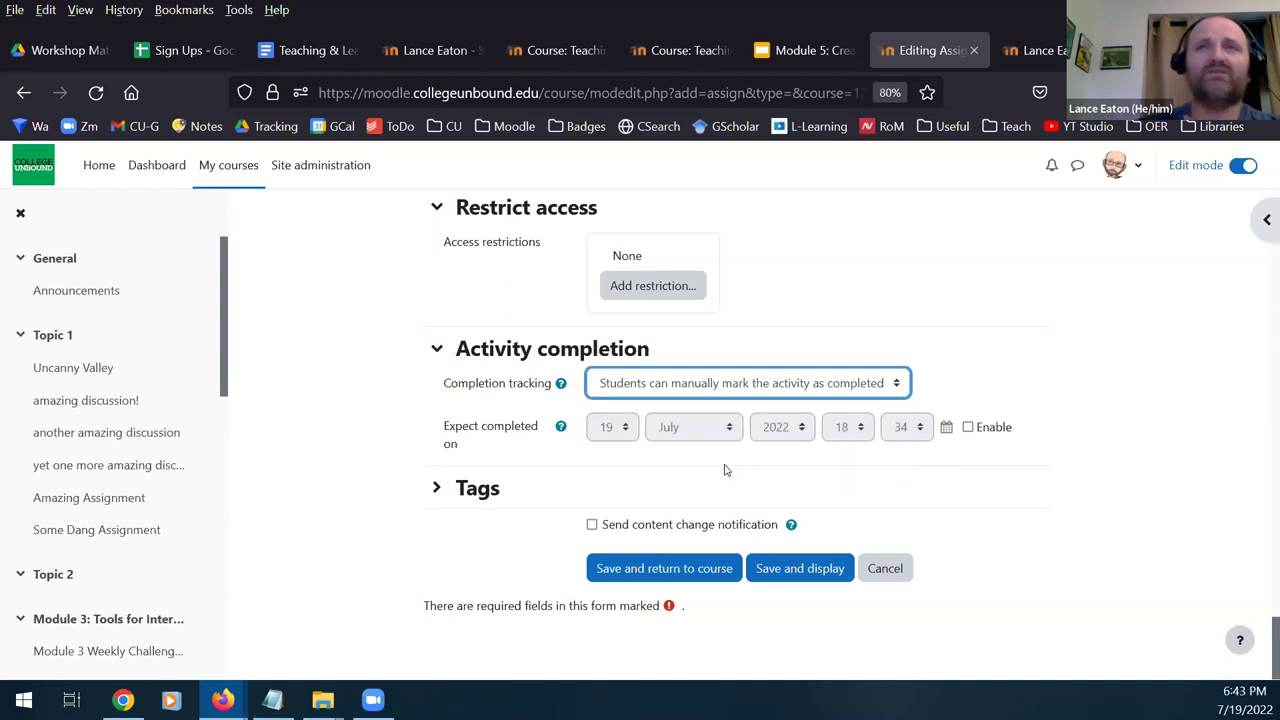
scroll(723, 466, down, 3)
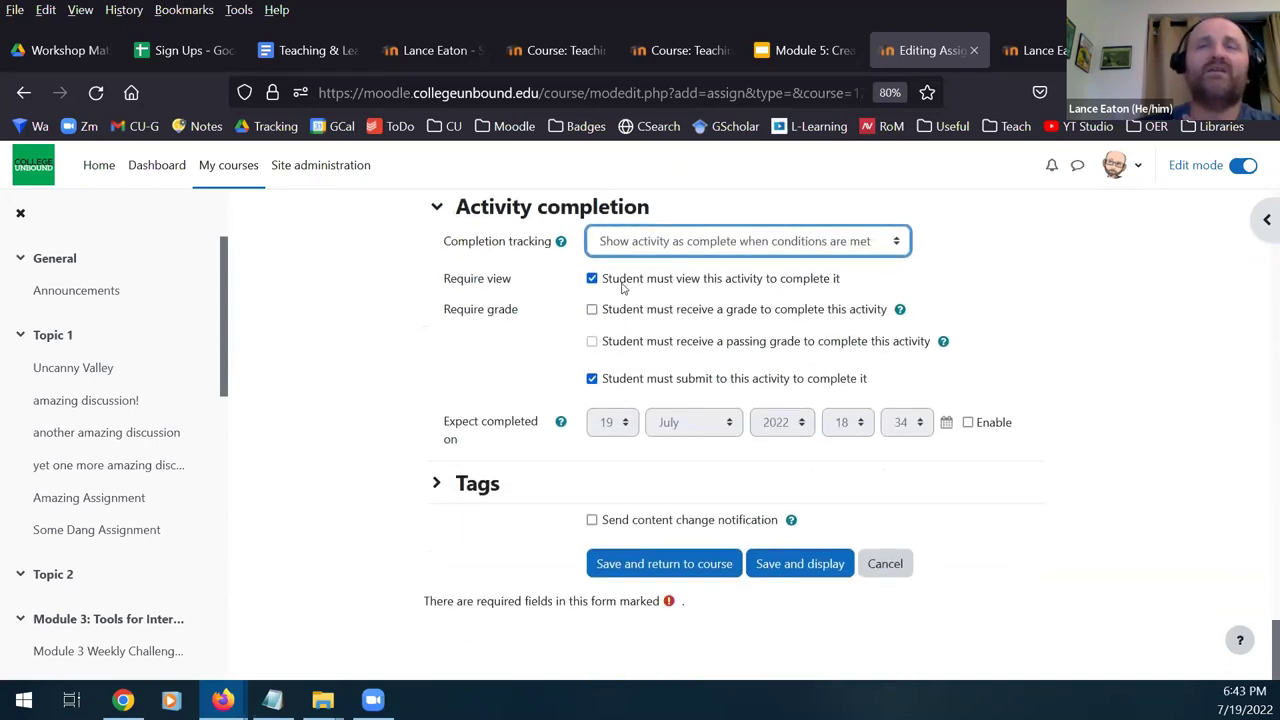
drag(607, 280, 812, 290)
drag(612, 382, 884, 387)
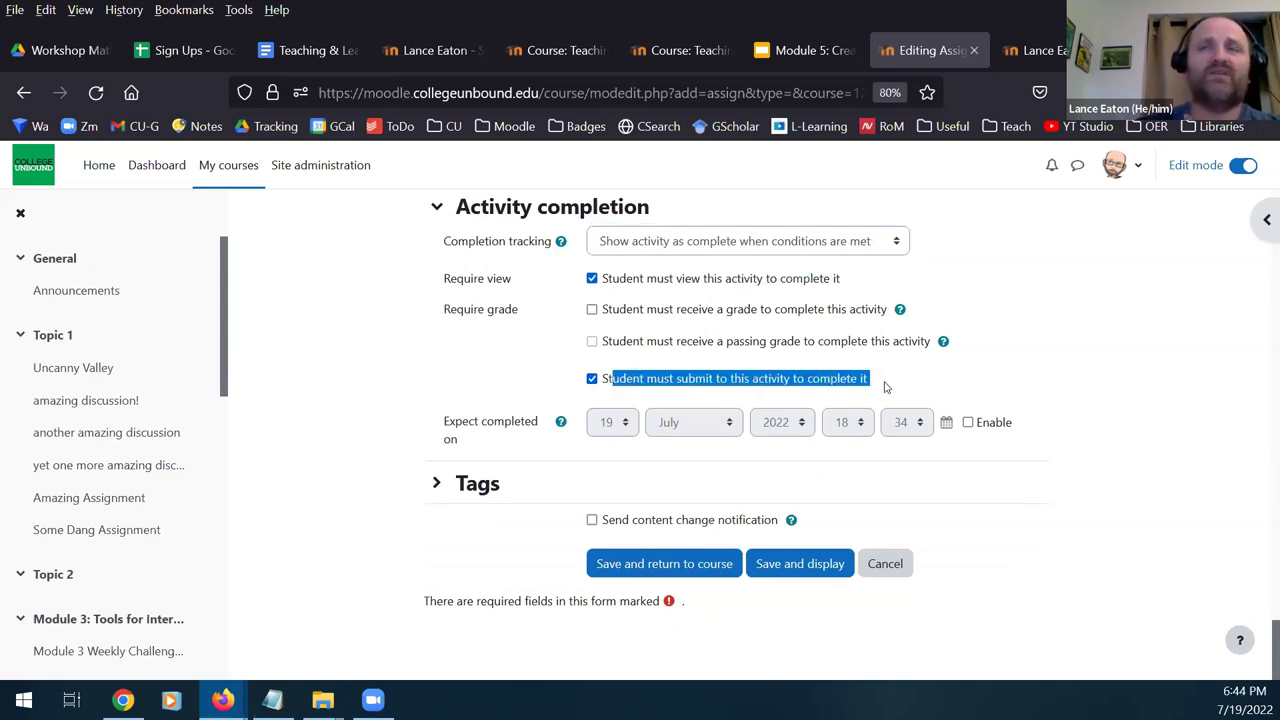
click(398, 362)
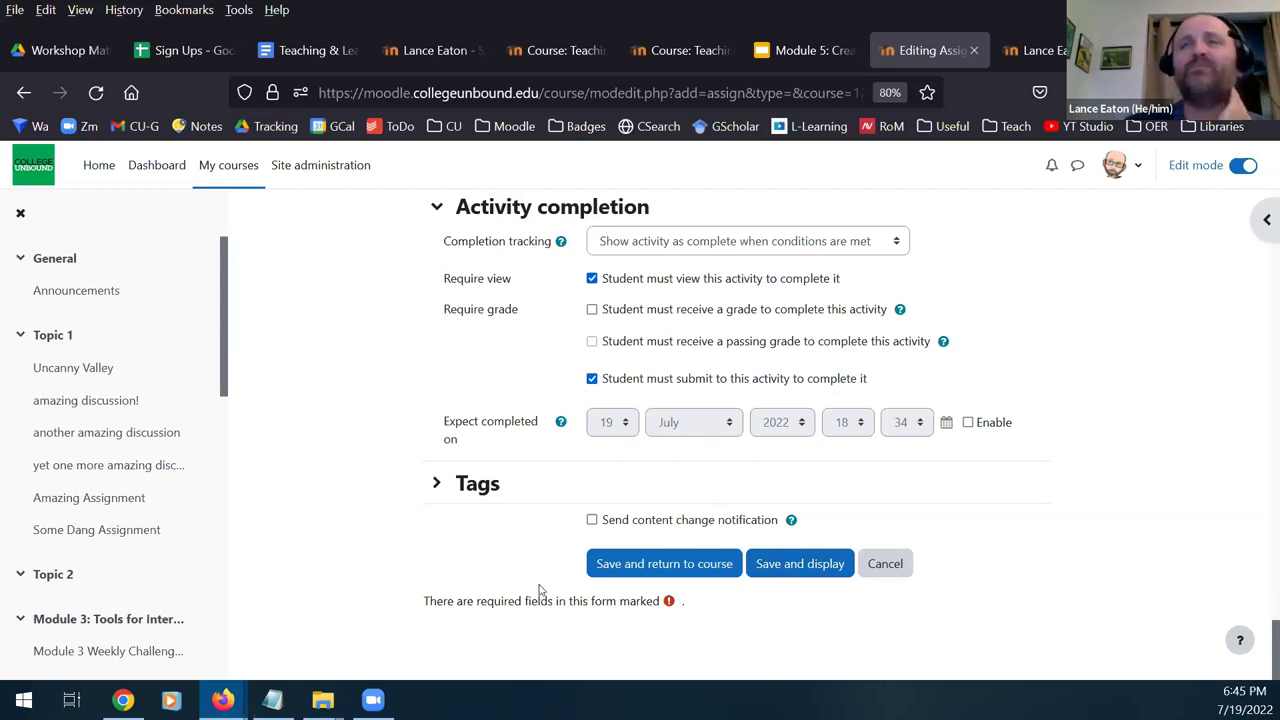
- Save and display the assignment, reviewing due date 26 July 2022, 2 participants, 0 submitted
click(810, 565)
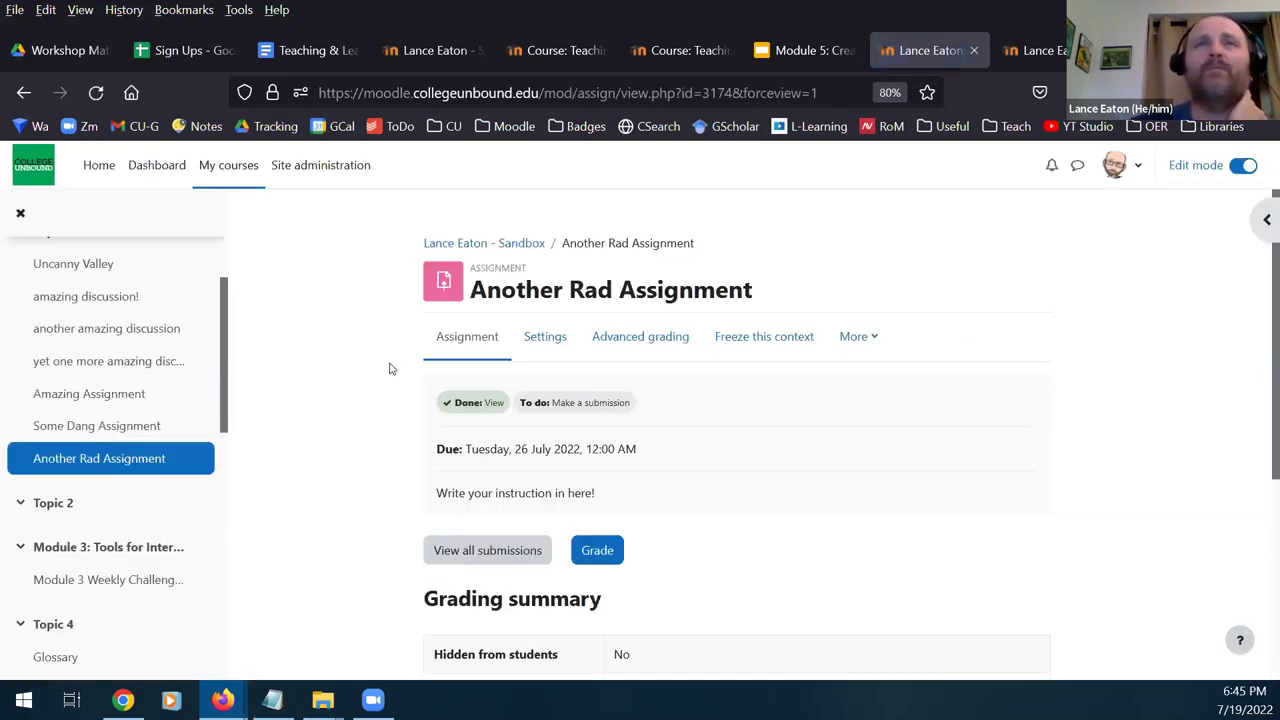
scroll(390, 368, down, 2)
scroll(596, 410, up, 2)
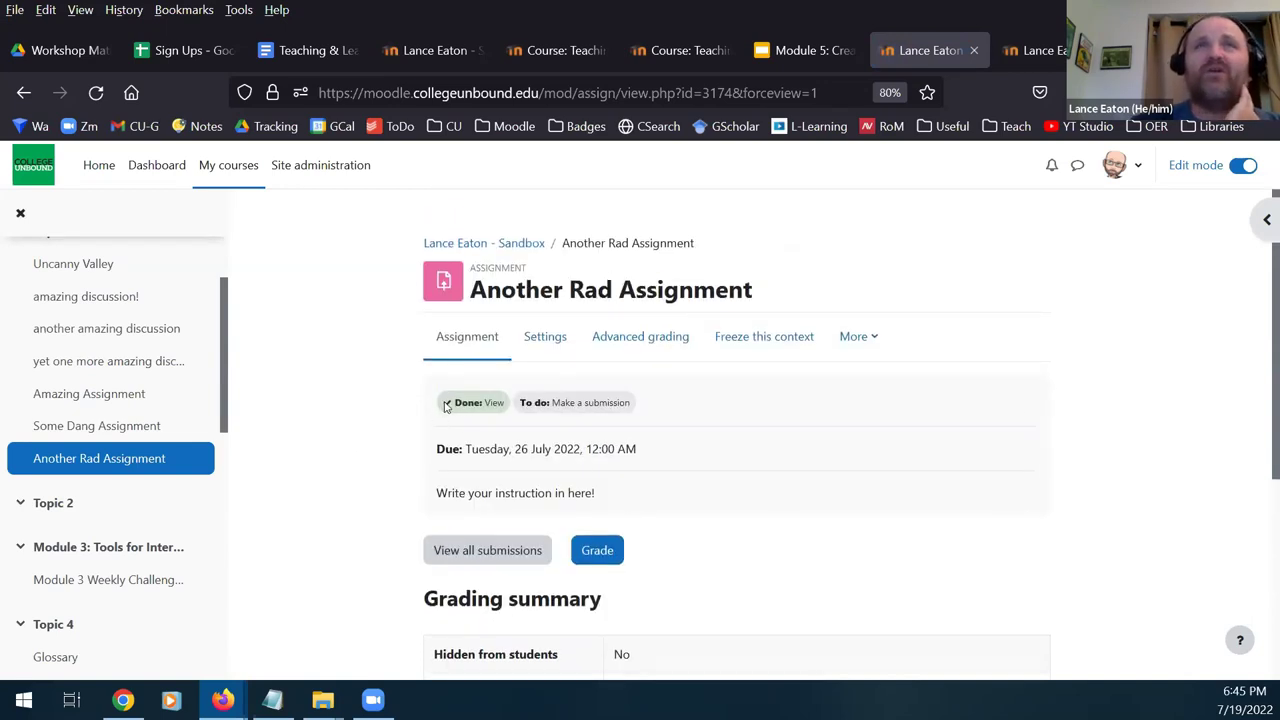
drag(465, 401, 645, 404)
scroll(380, 403, down, 1)
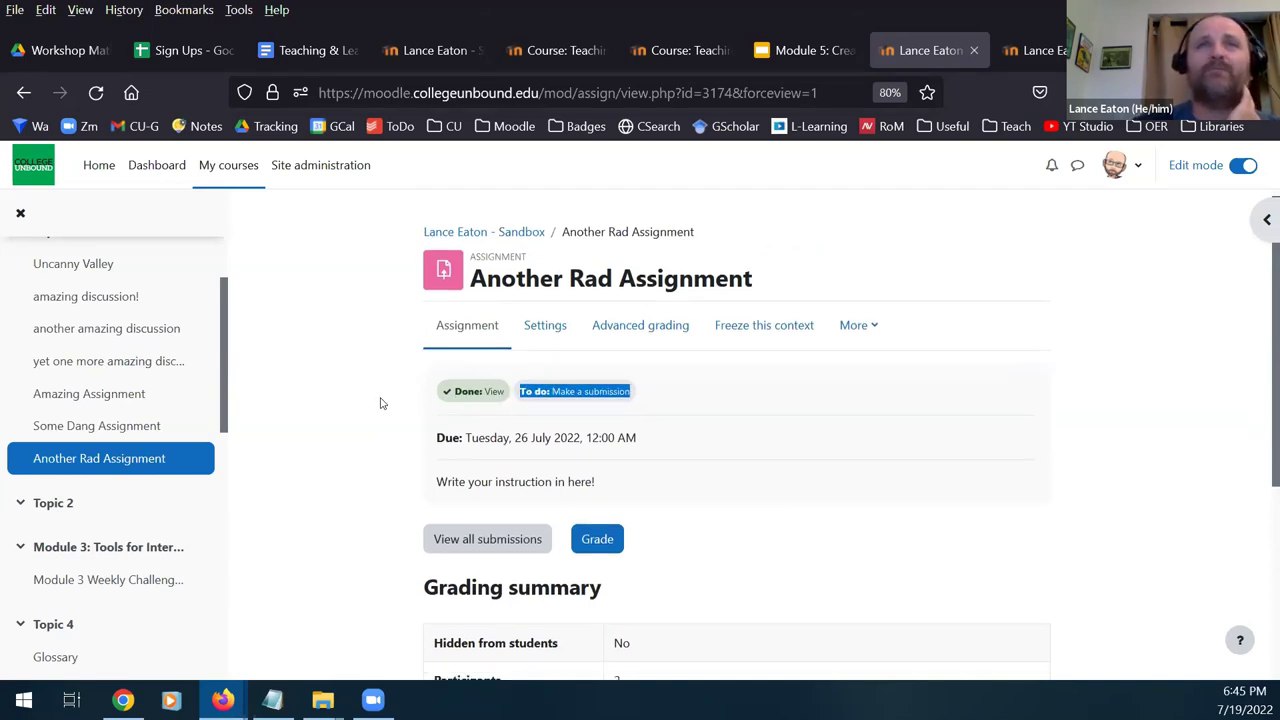
drag(432, 362, 653, 359)
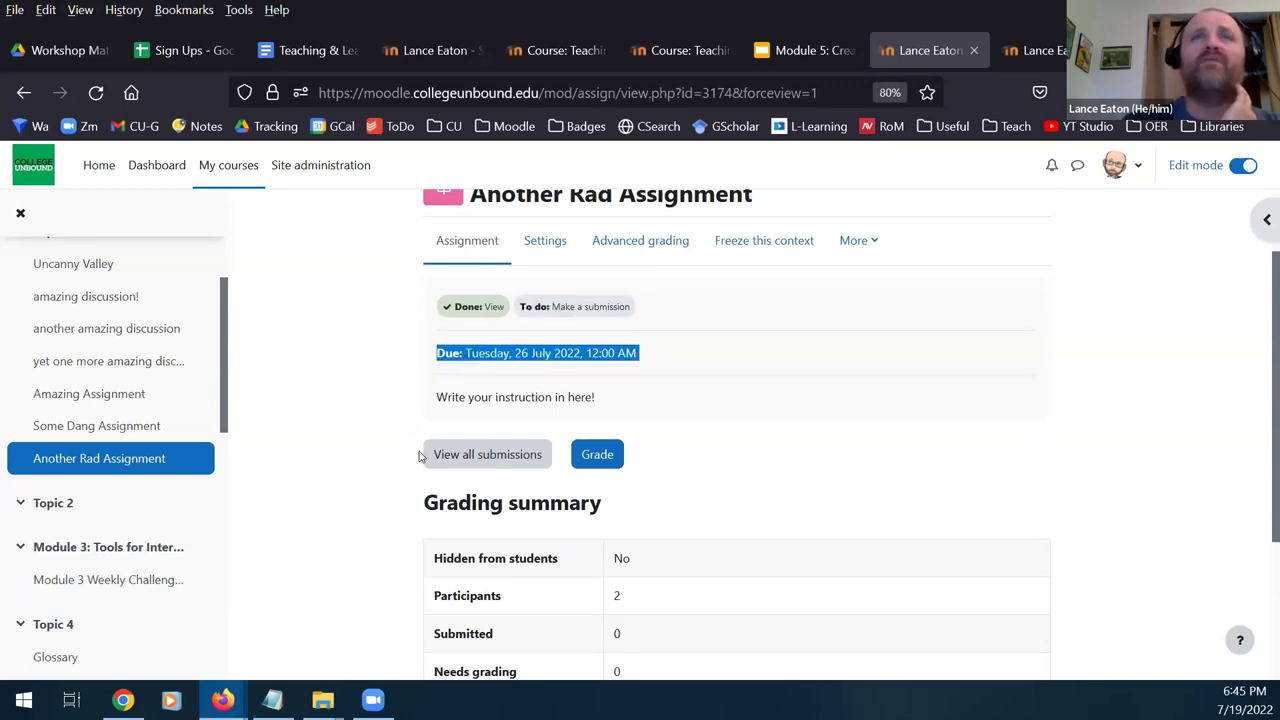
scroll(404, 477, down, 2)
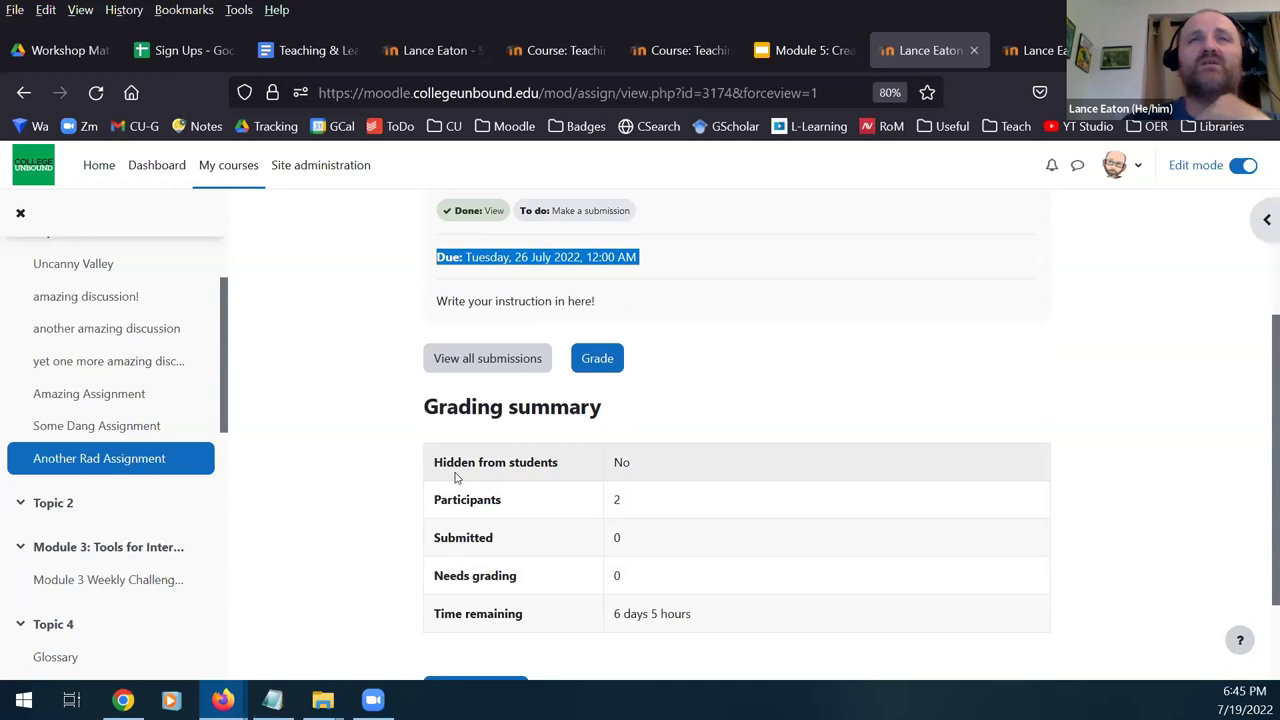
drag(437, 462, 668, 465)
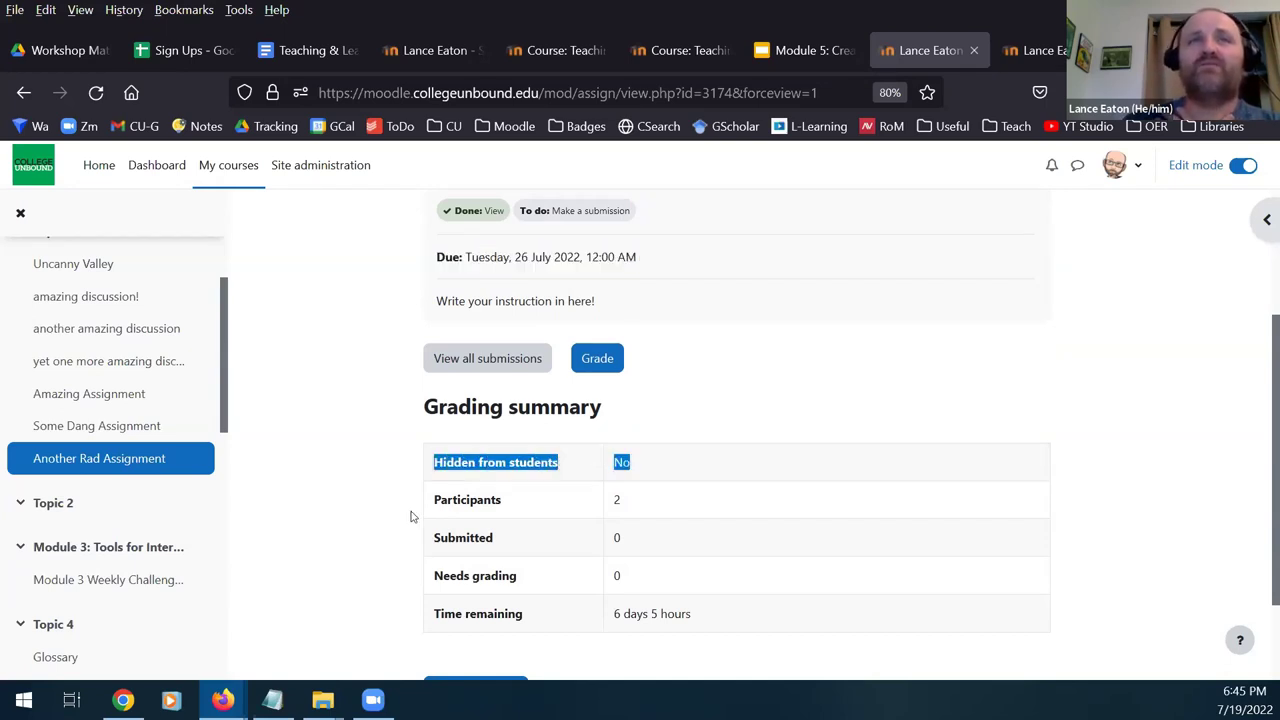
drag(433, 500, 676, 502)
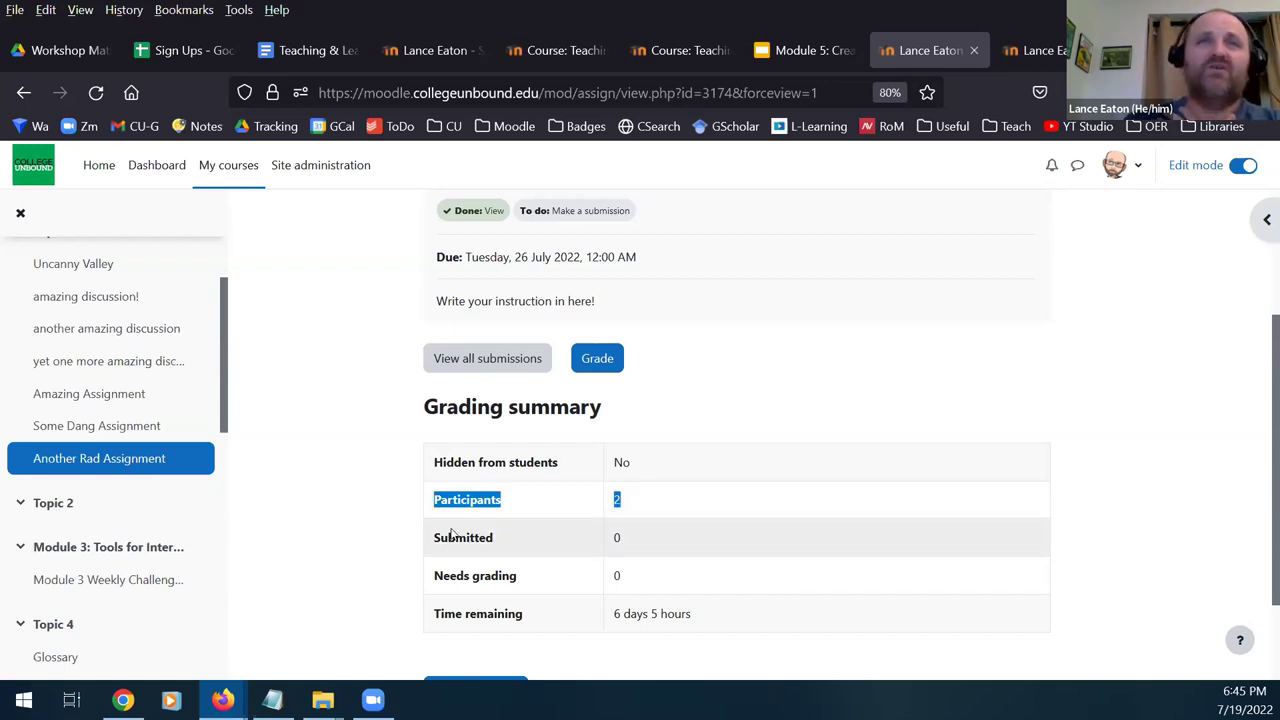
drag(449, 537, 493, 537)
- Go to the 'Switch role to...' page from the user menu
drag(456, 576, 625, 578)
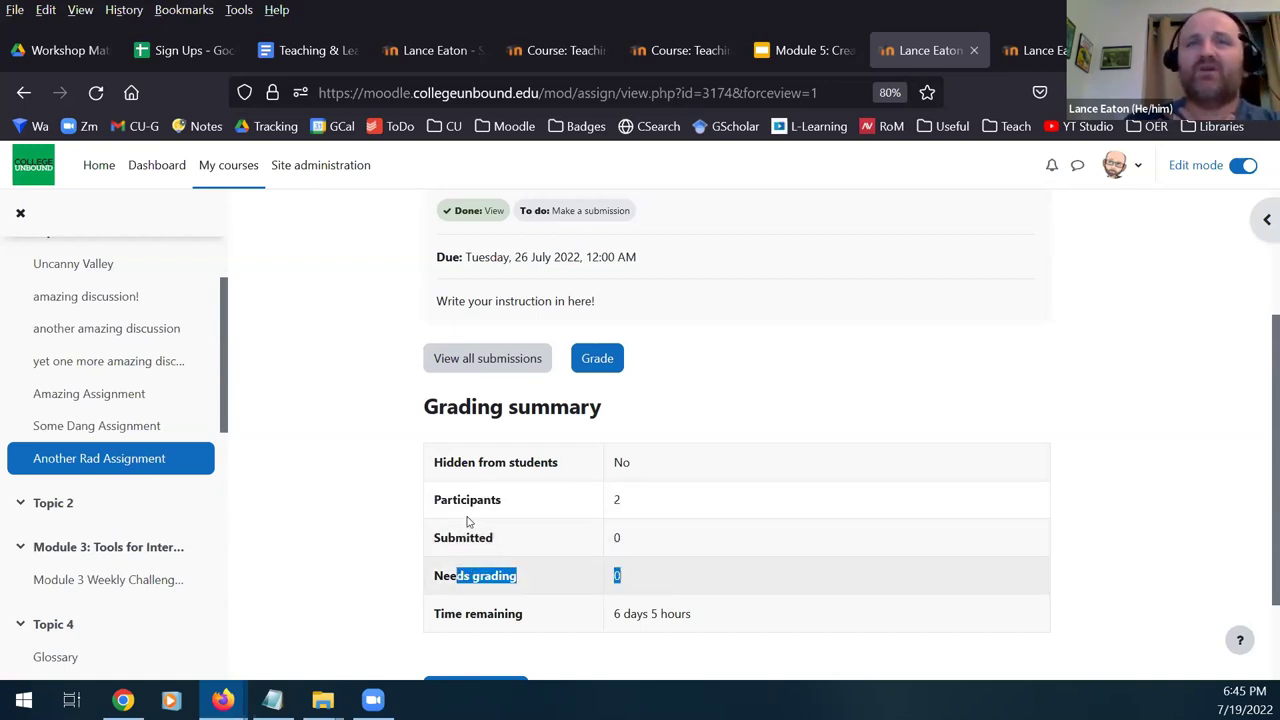
scroll(471, 523, down, 2)
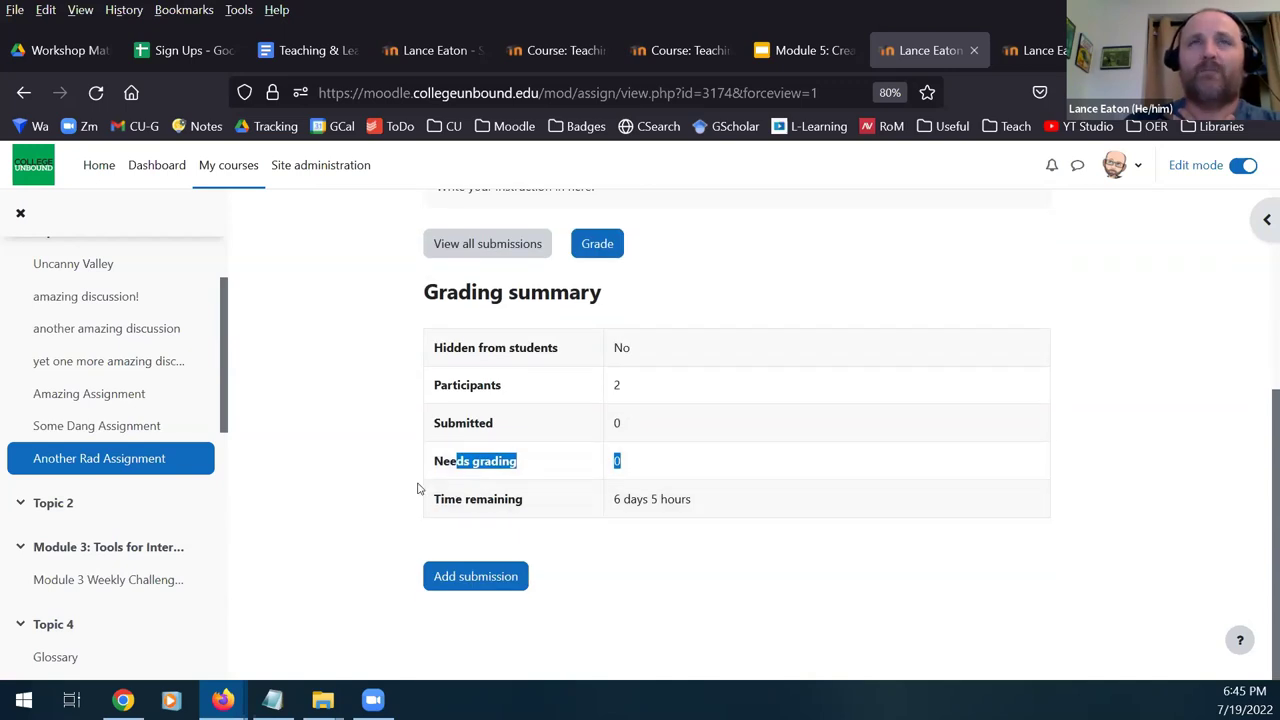
scroll(403, 519, up, 2)
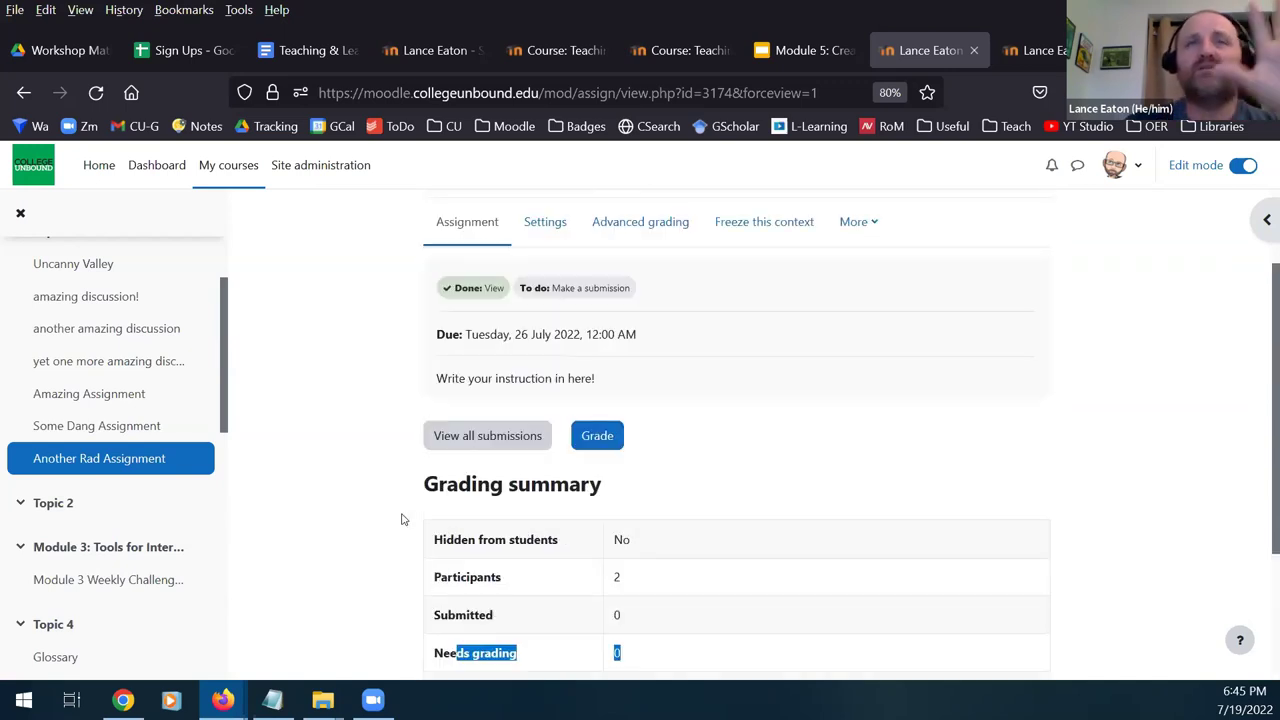
click(1140, 165)
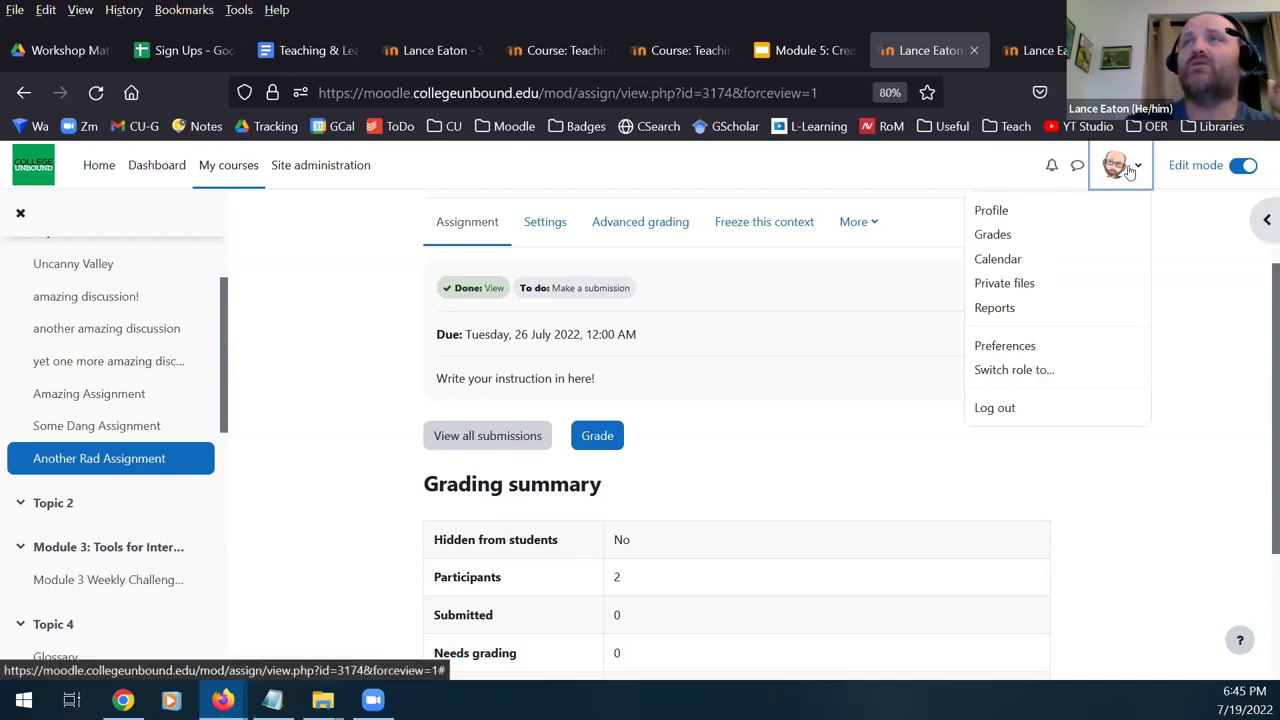
click(1012, 370)
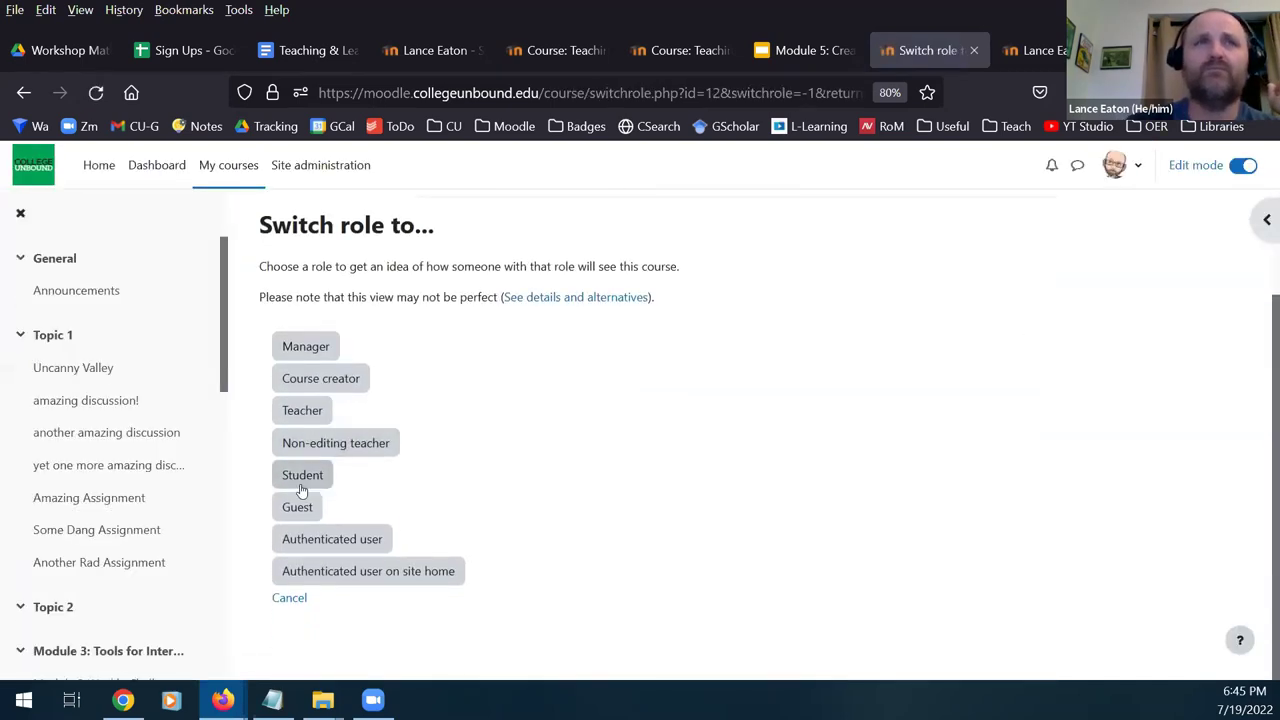
- Preview the assignment as a Student, check submission status and time remaining, and open Add submission
click(301, 476)
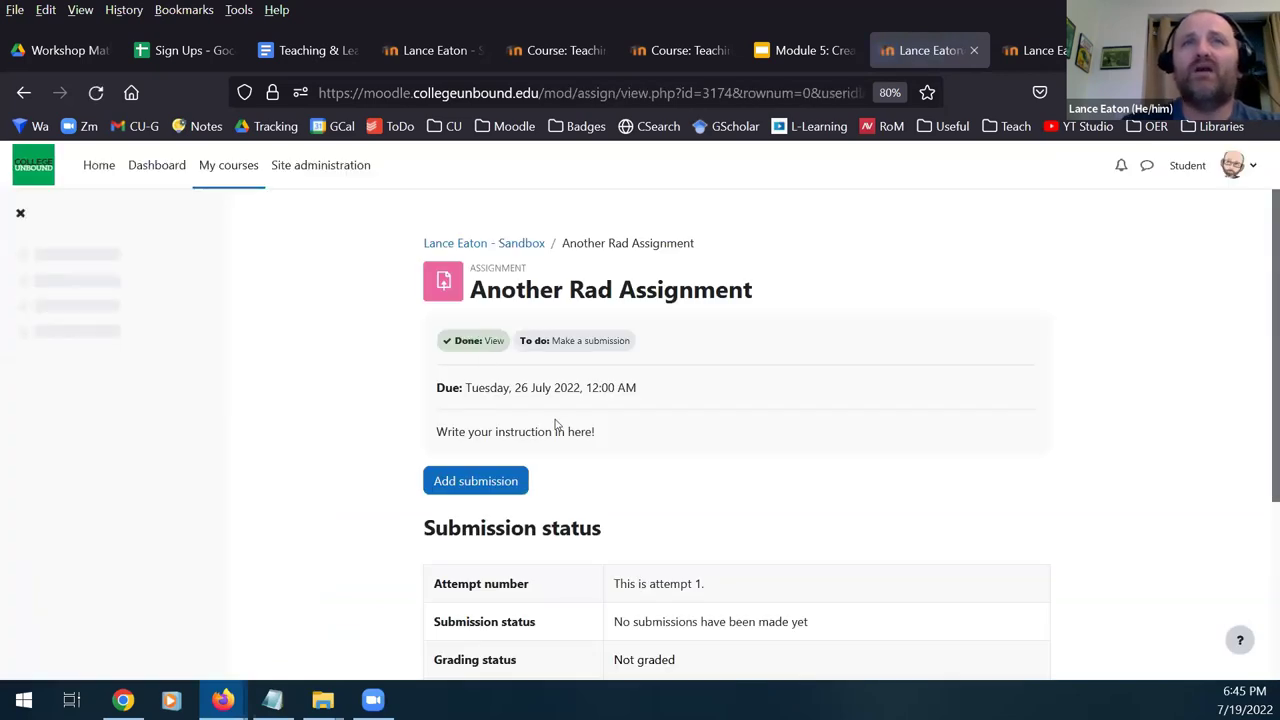
scroll(437, 409, down, 2)
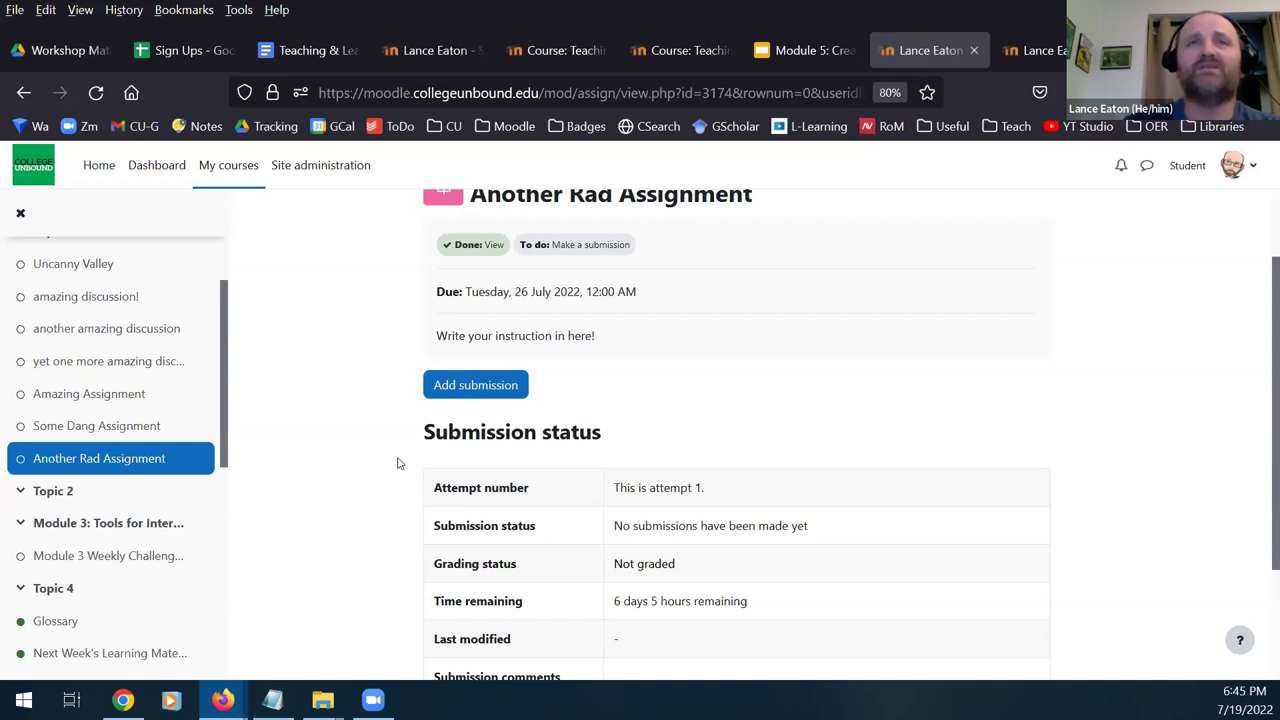
scroll(402, 466, down, 2)
drag(446, 432, 806, 440)
drag(515, 476, 788, 510)
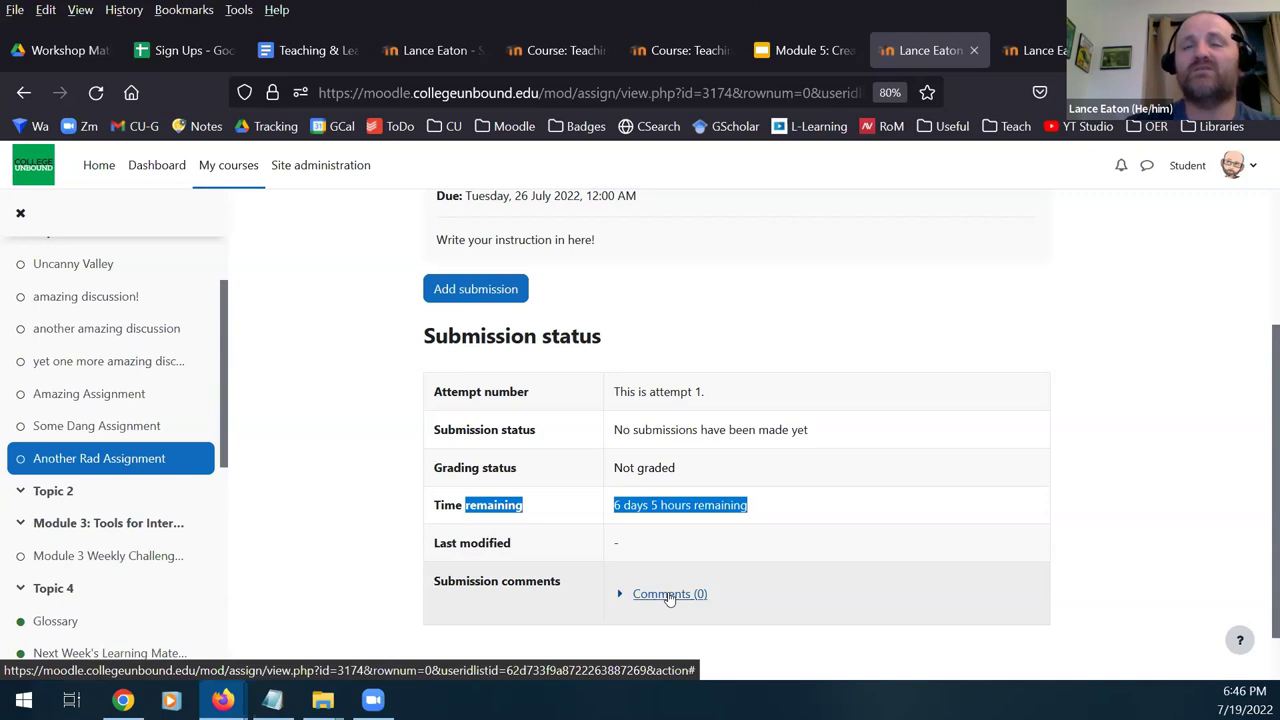
scroll(337, 534, up, 3)
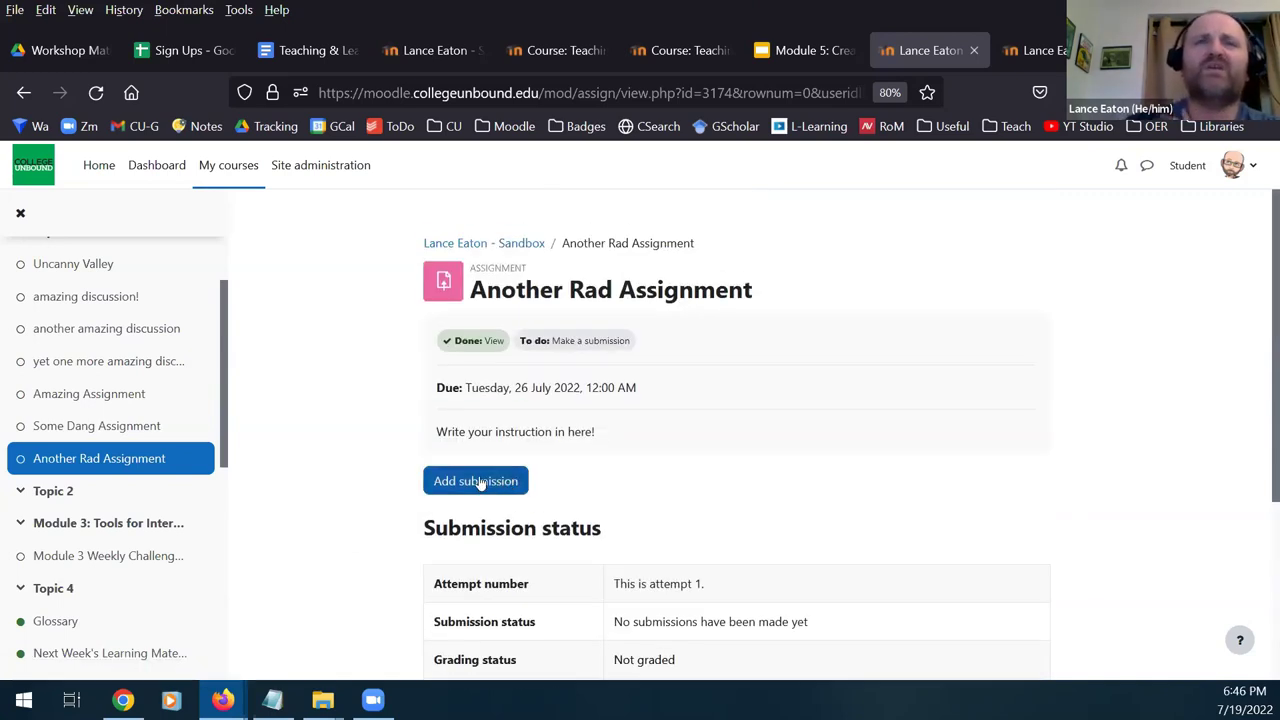
click(480, 483)
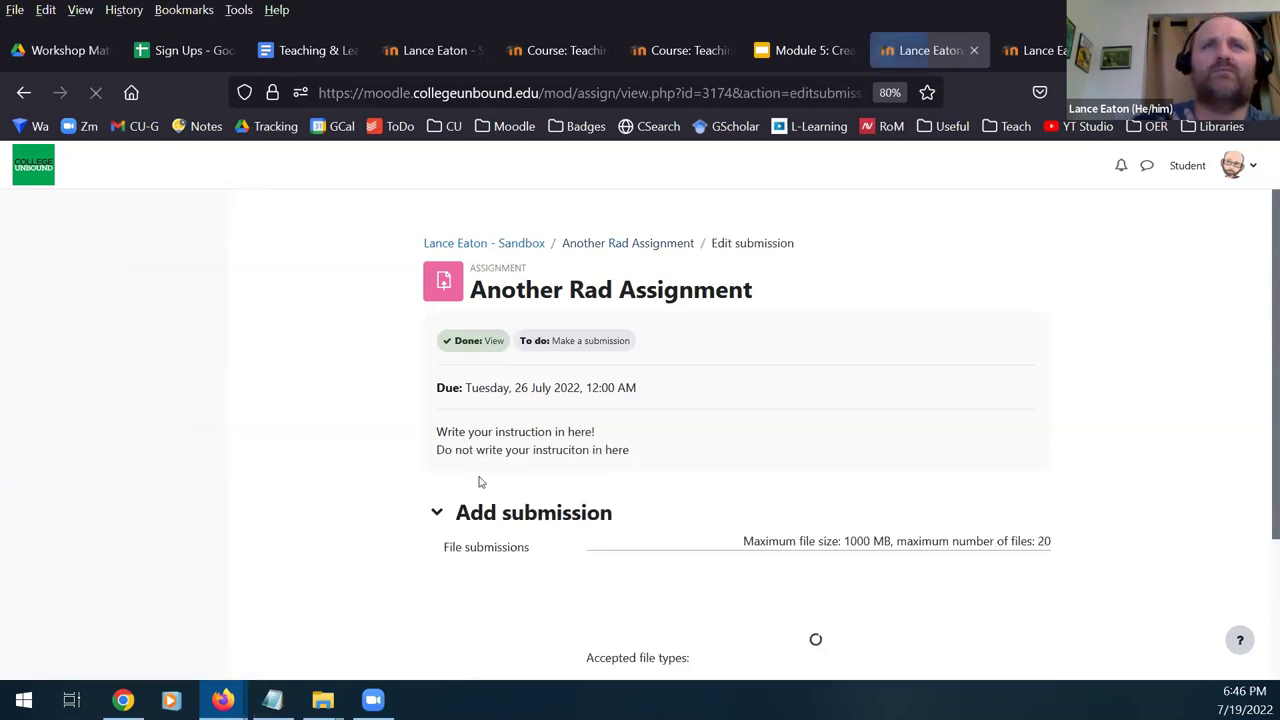
- Review both assignment instructions on the submission form, then go back to the assignment overview
scroll(405, 523, down, 1)
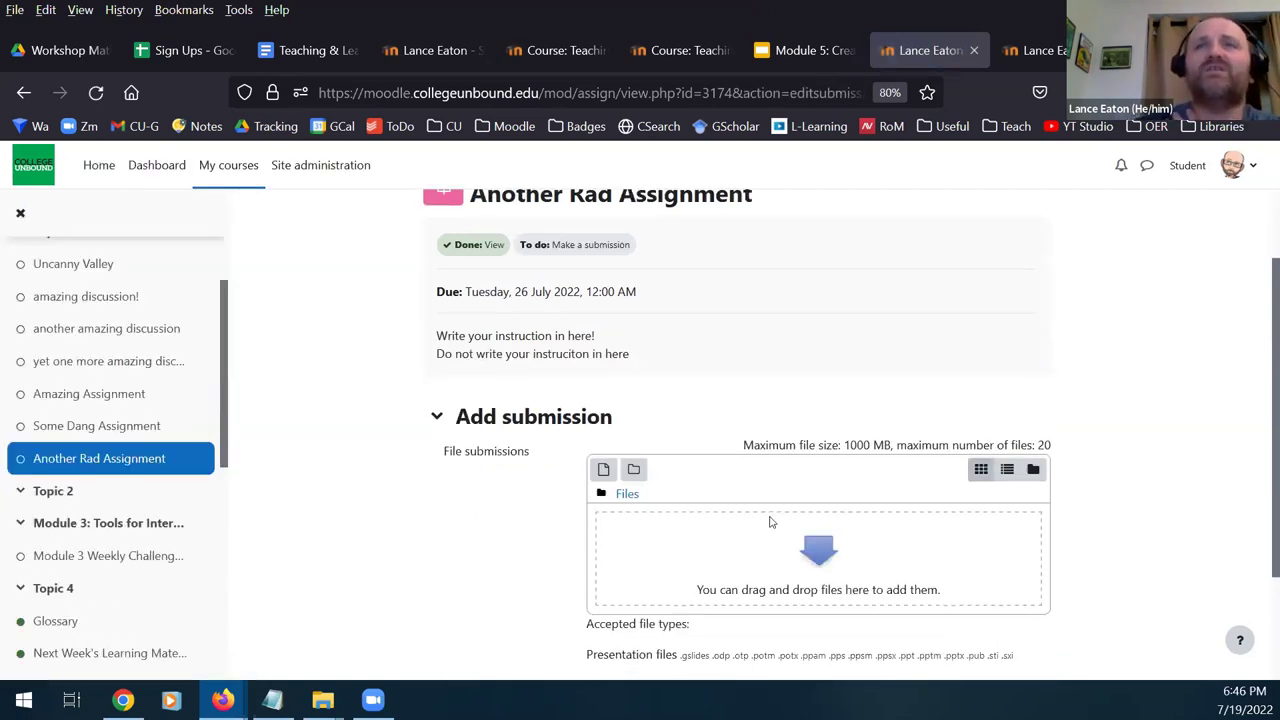
scroll(450, 479, up, 1)
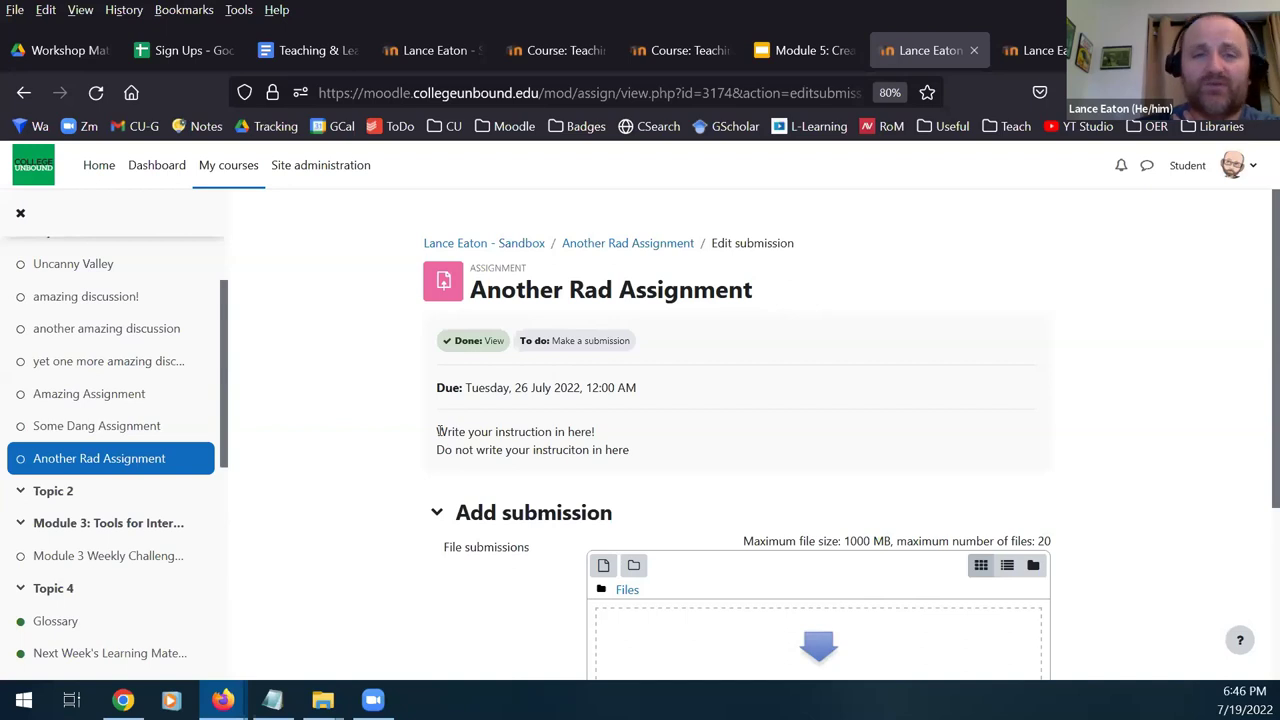
drag(437, 431, 600, 434)
drag(519, 432, 676, 461)
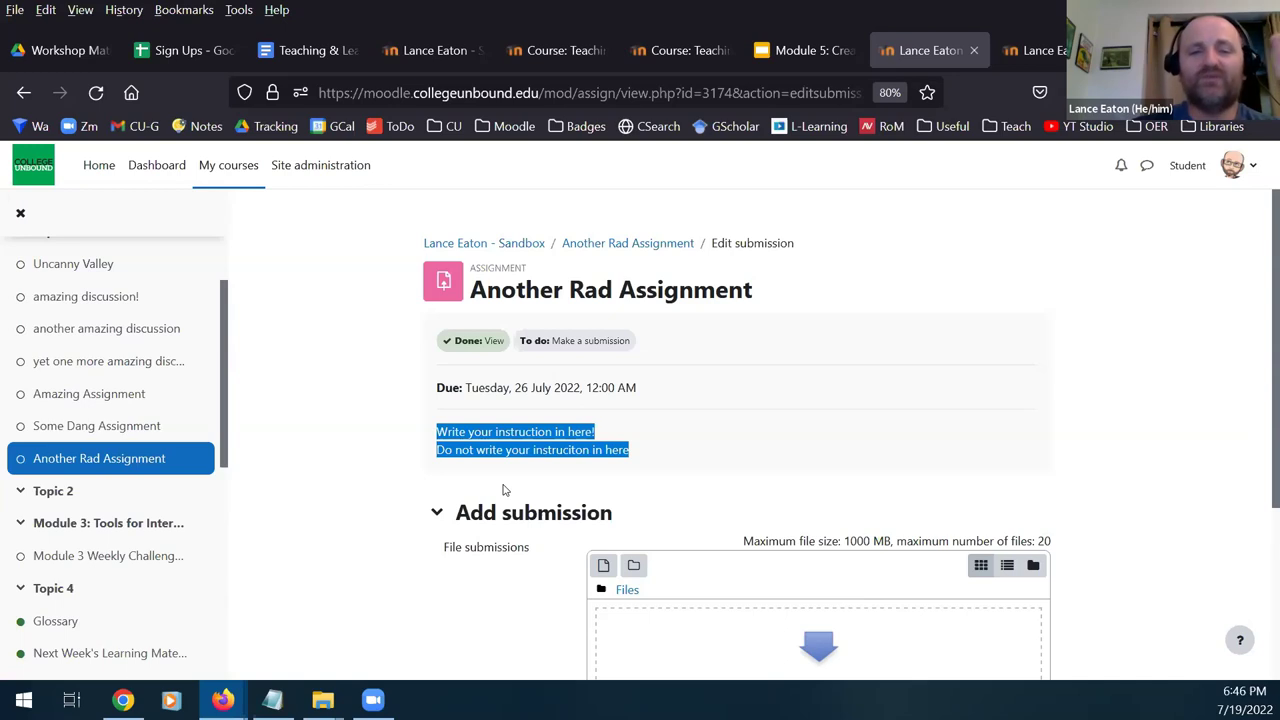
click(448, 466)
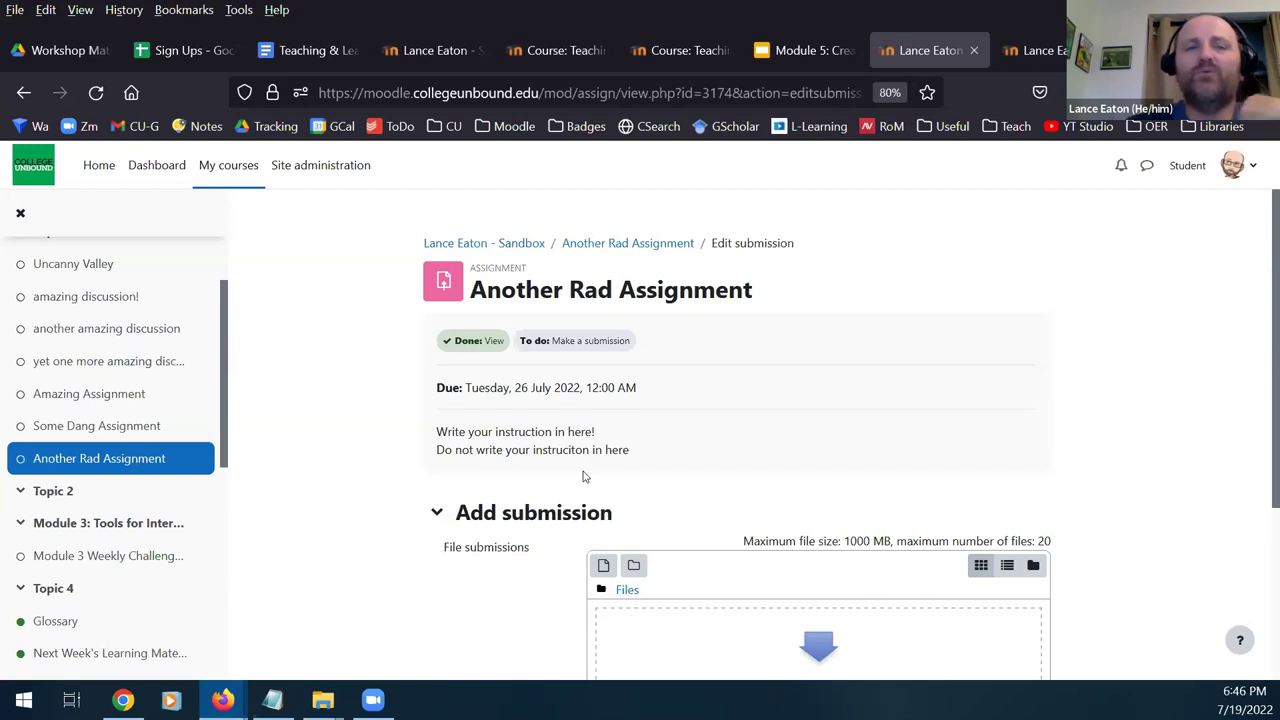
key(alt+Left)
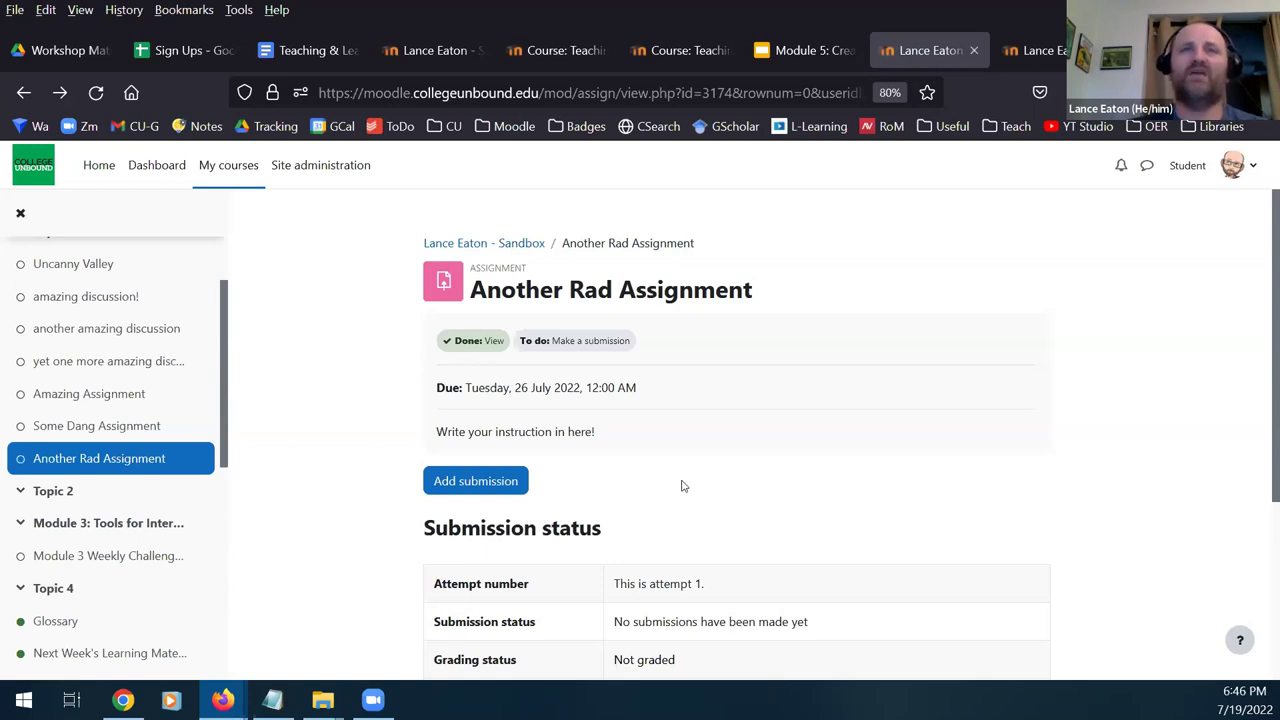
- Reopen the submission form, check the second instruction line, and return to the assignment page
click(470, 484)
drag(436, 450, 661, 451)
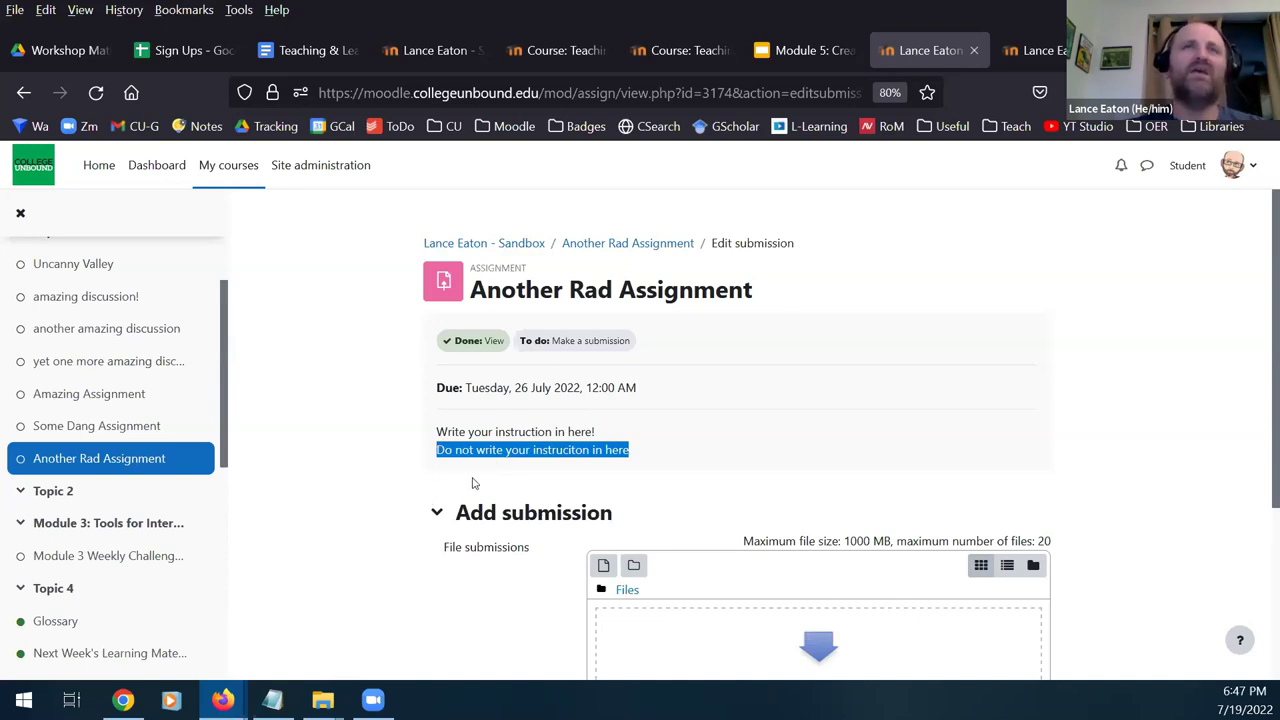
key(alt+Left)
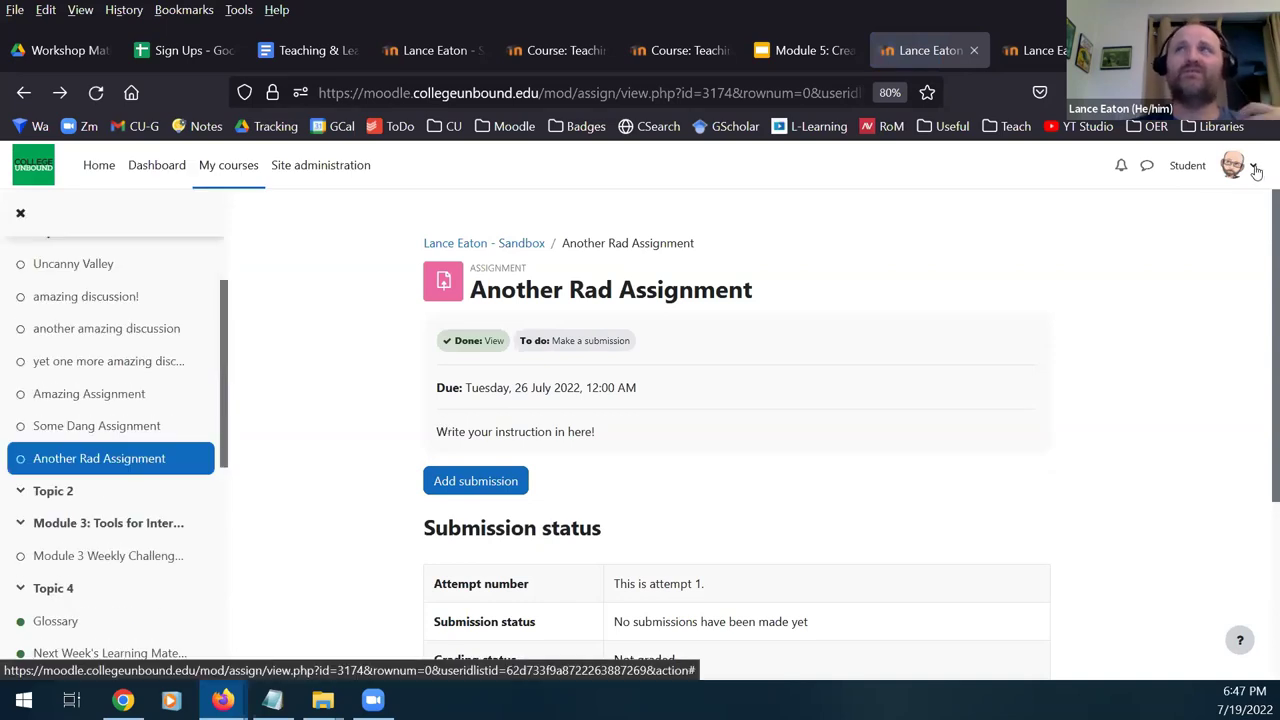
click(1246, 180)
- End the student preview by restoring the normal role, then switch to the Amazing Assignment tab
click(950, 294)
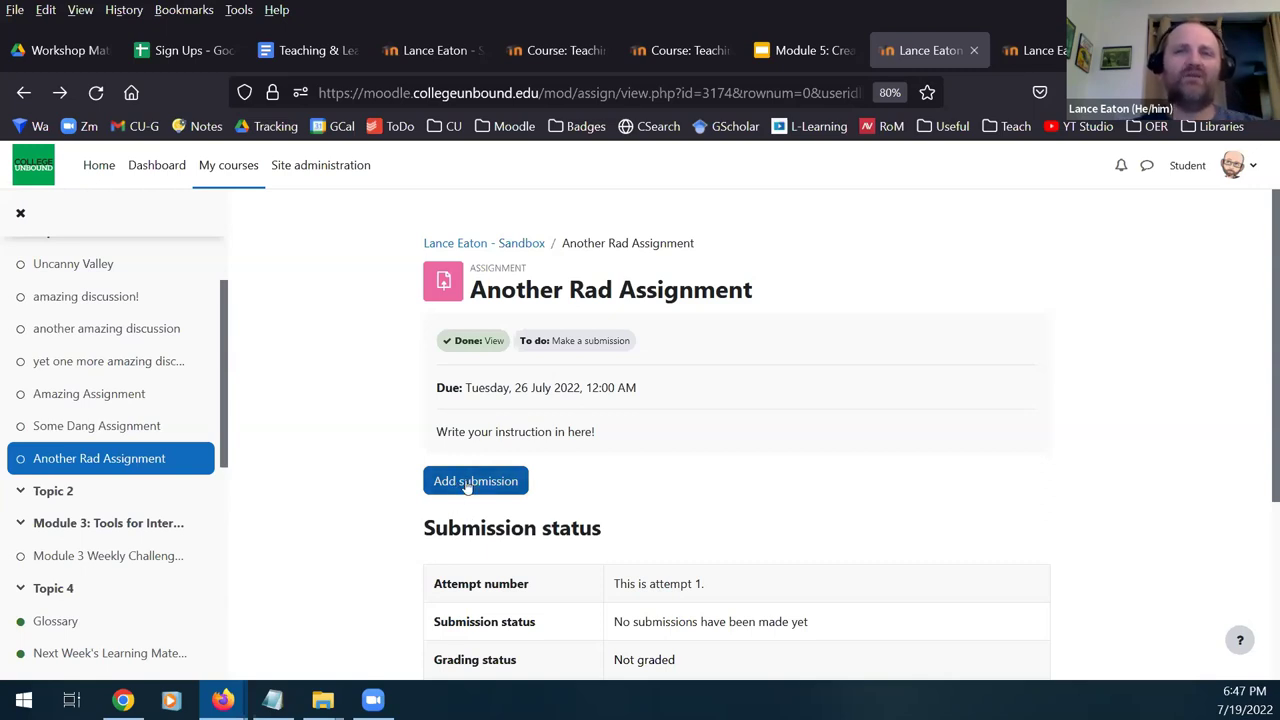
click(1263, 172)
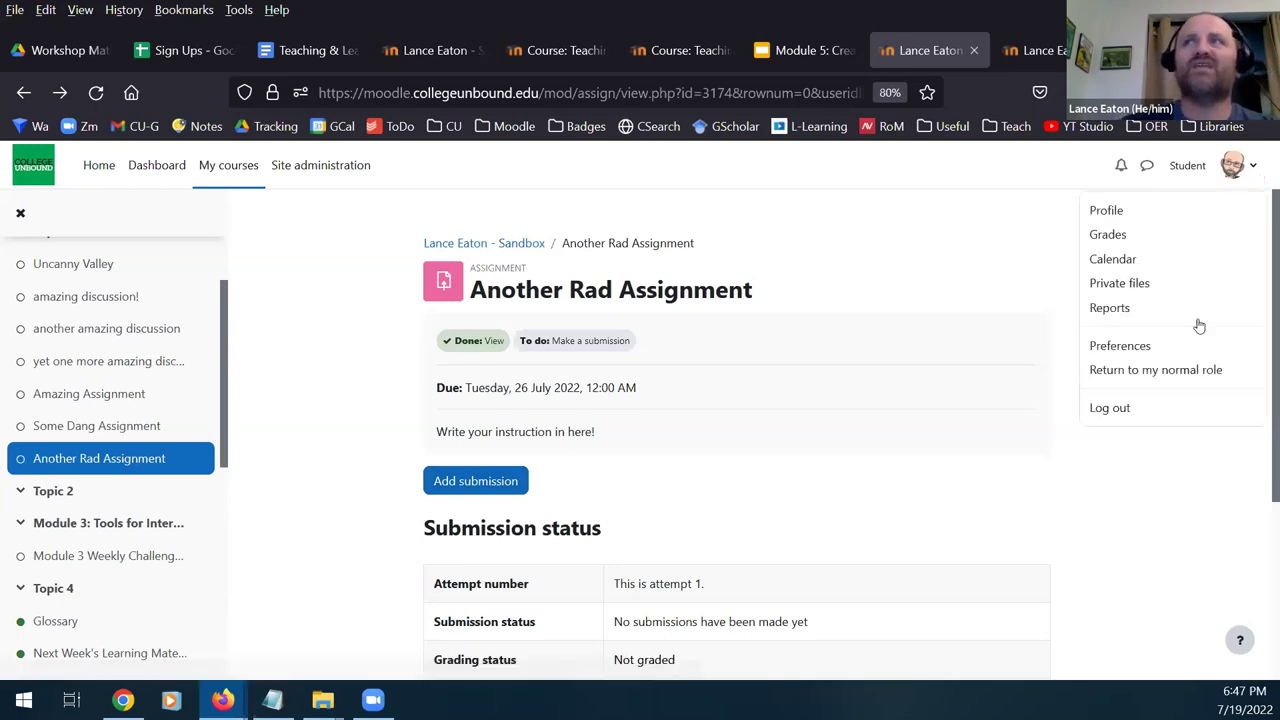
click(1163, 374)
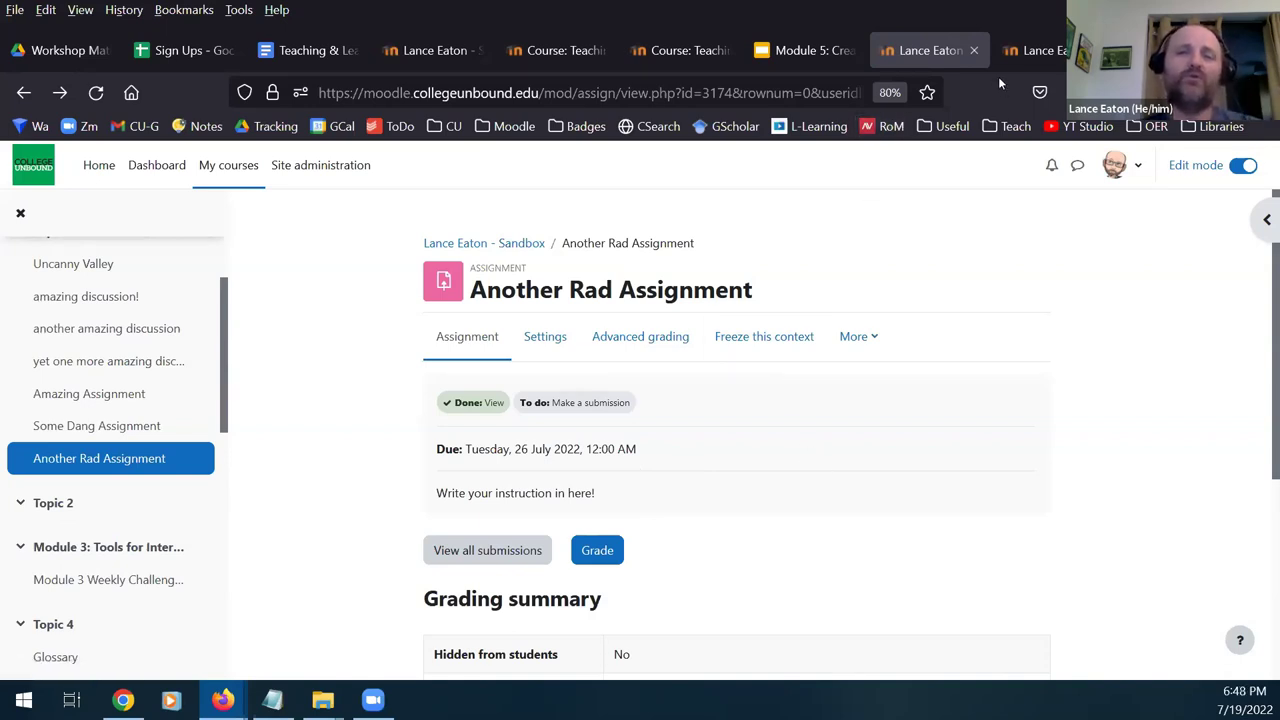
click(1045, 50)
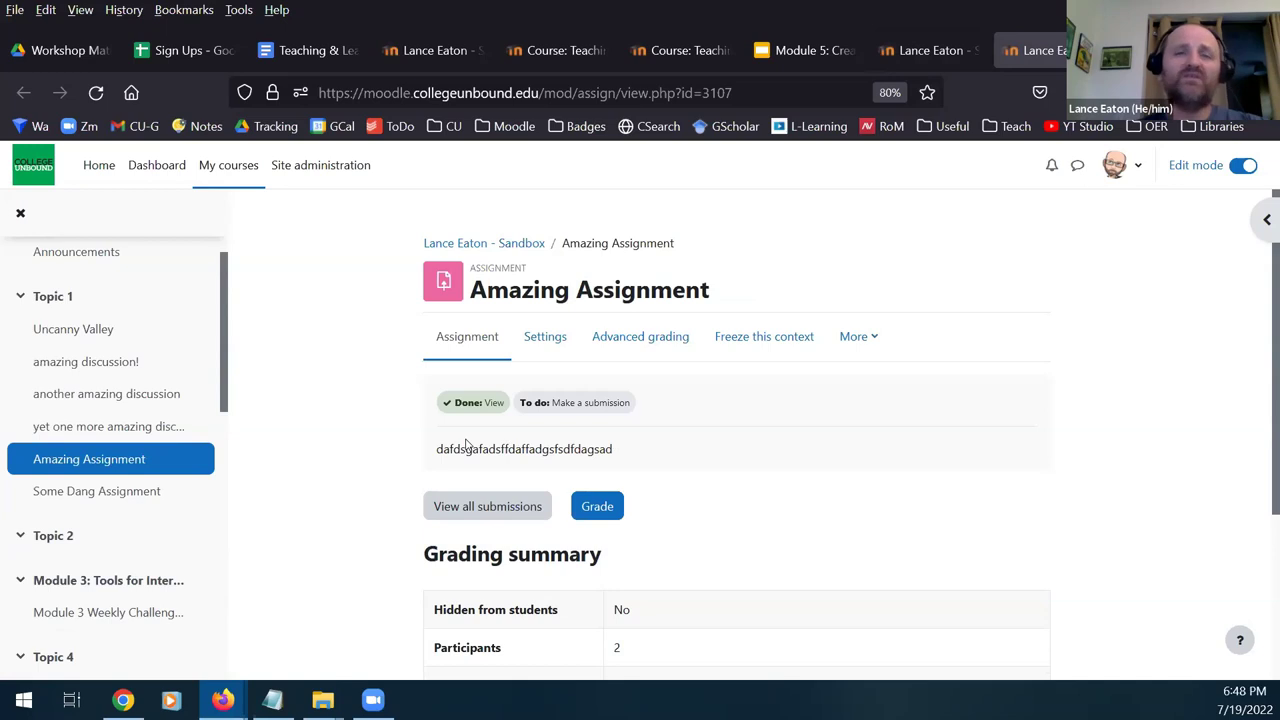
scroll(365, 440, down, 3)
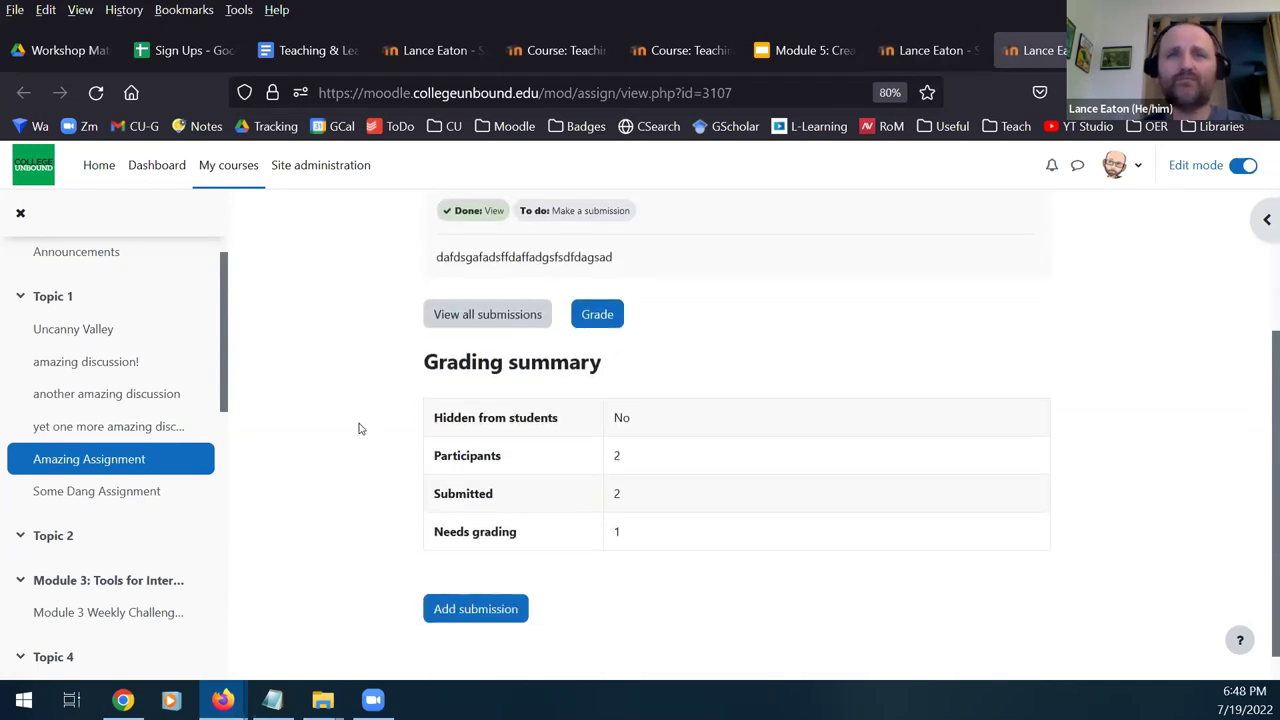
drag(455, 493, 686, 508)
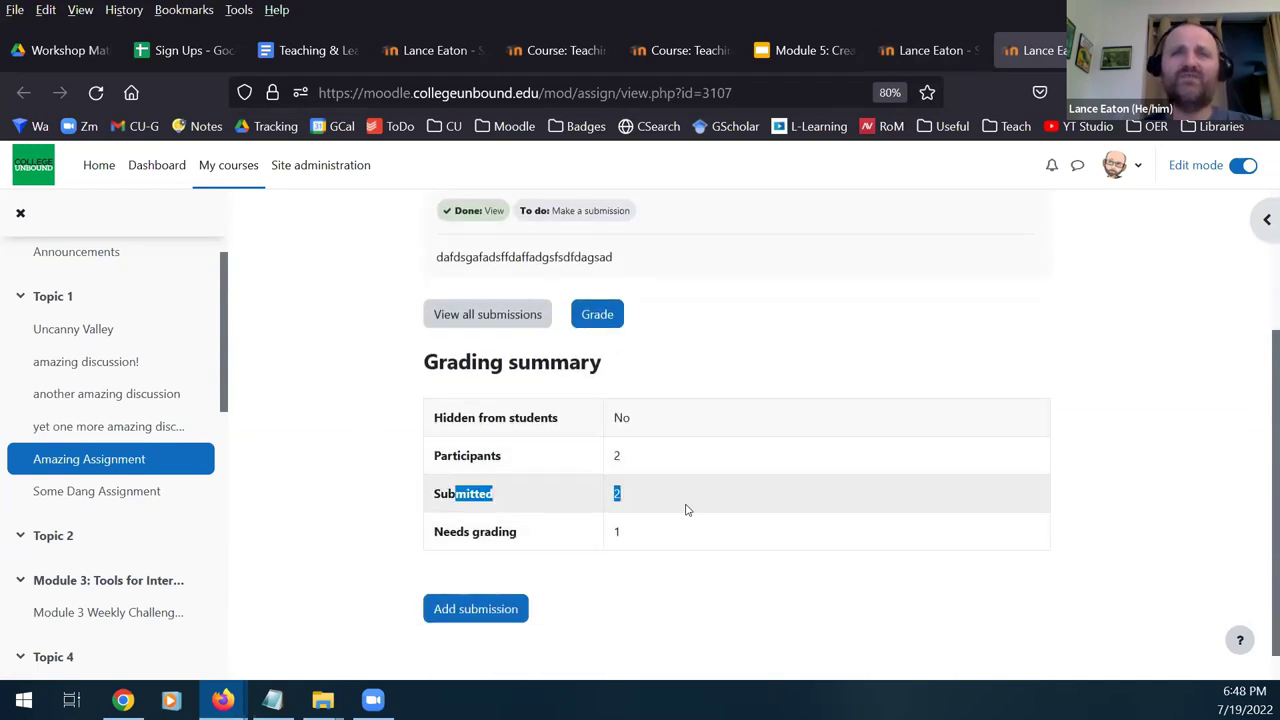
click(468, 495)
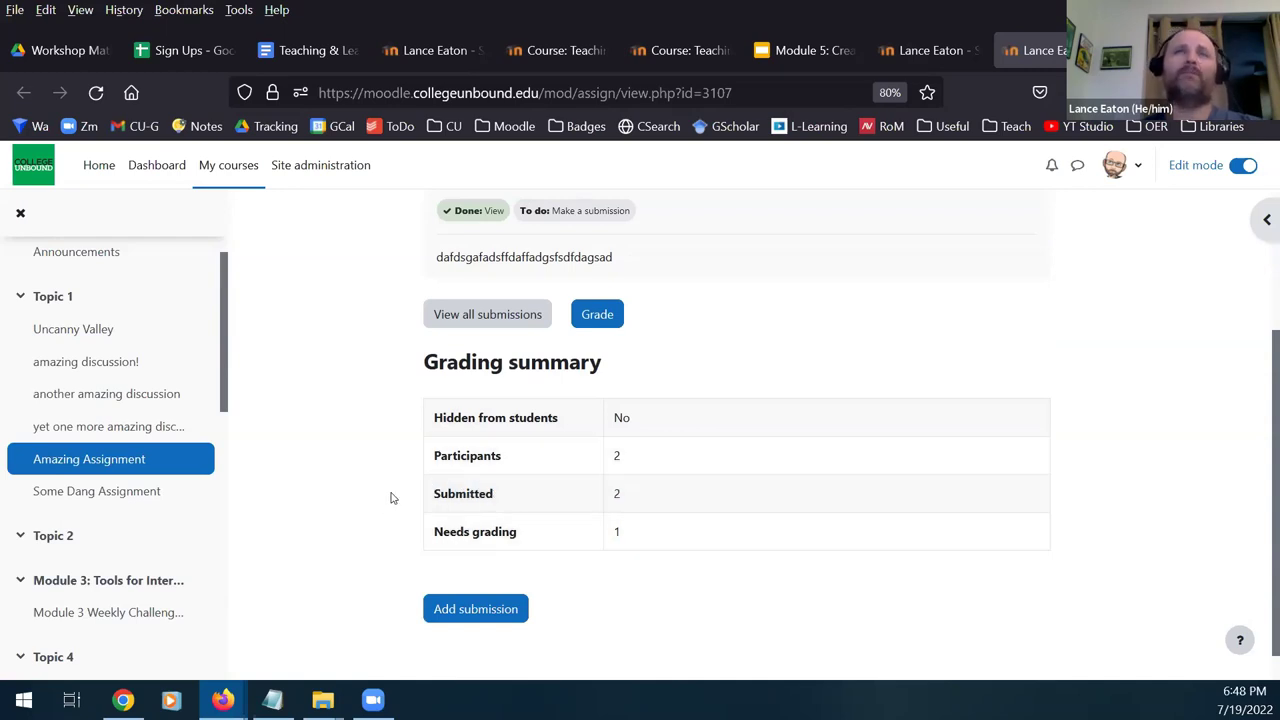
scroll(414, 471, up, 2)
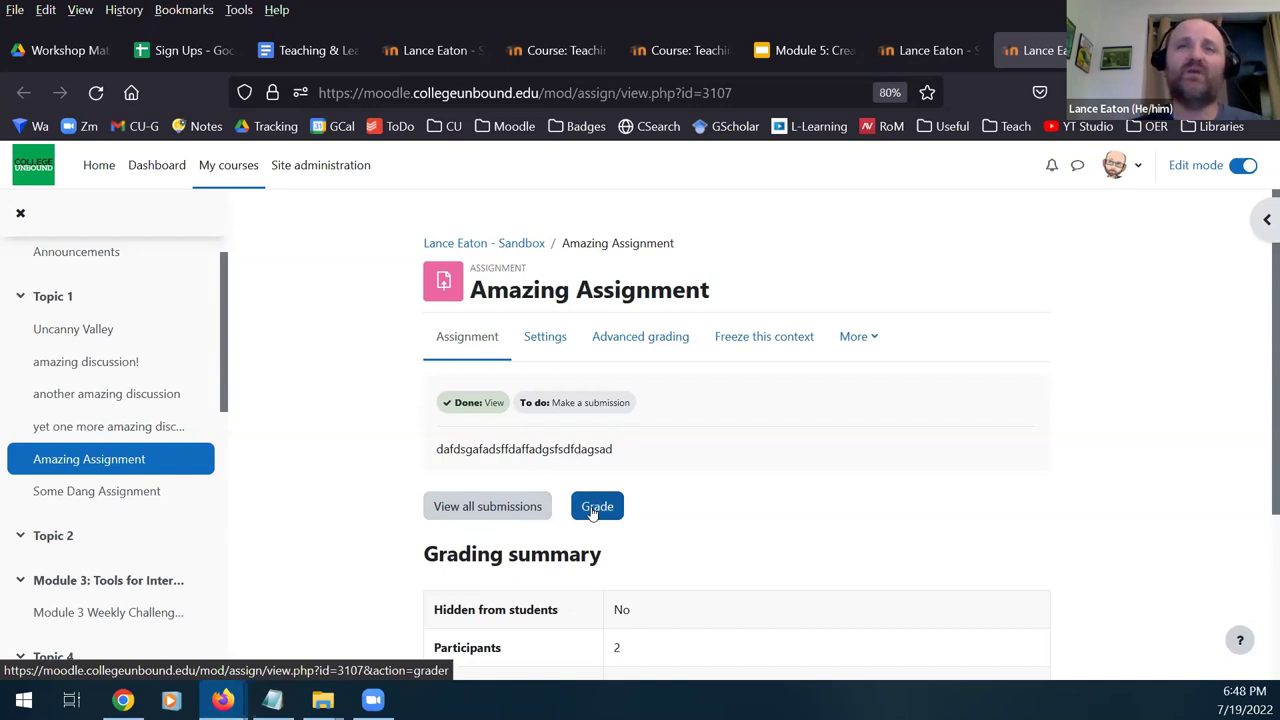
click(470, 506)
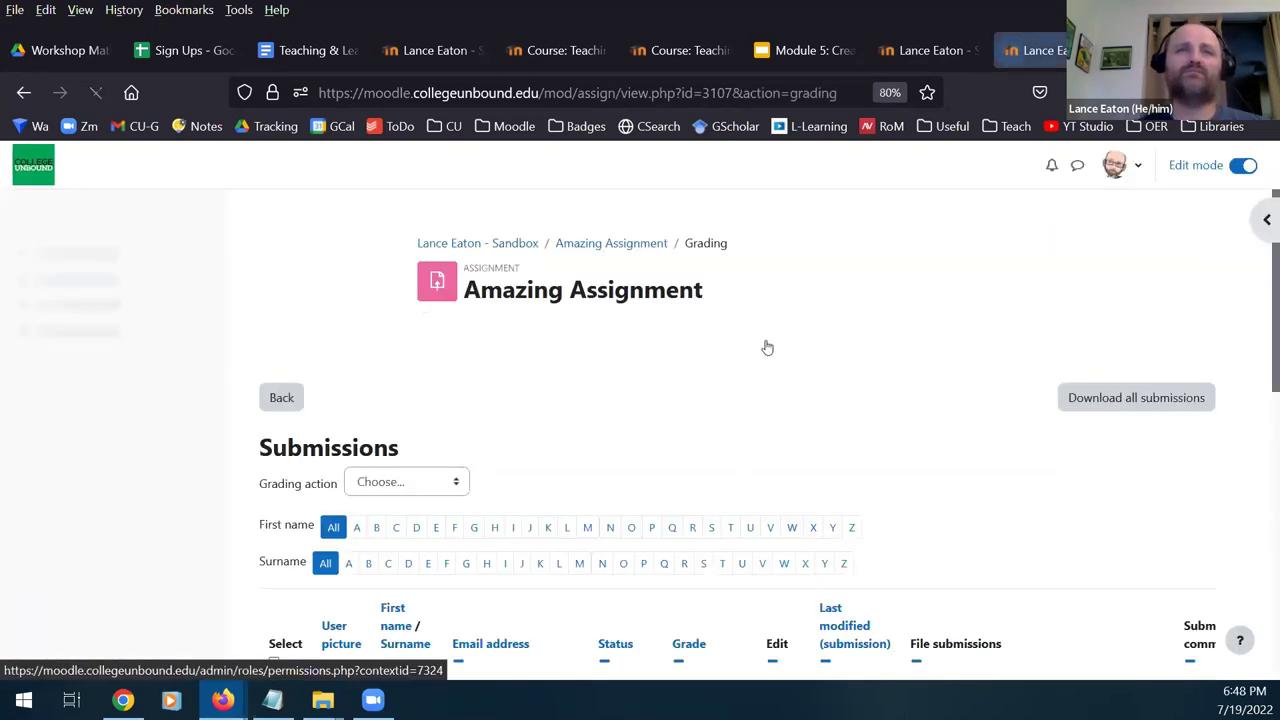
- Review the submissions table: the first submission is graded, the second still awaits grading
scroll(706, 370, down, 2)
scroll(702, 360, down, 4)
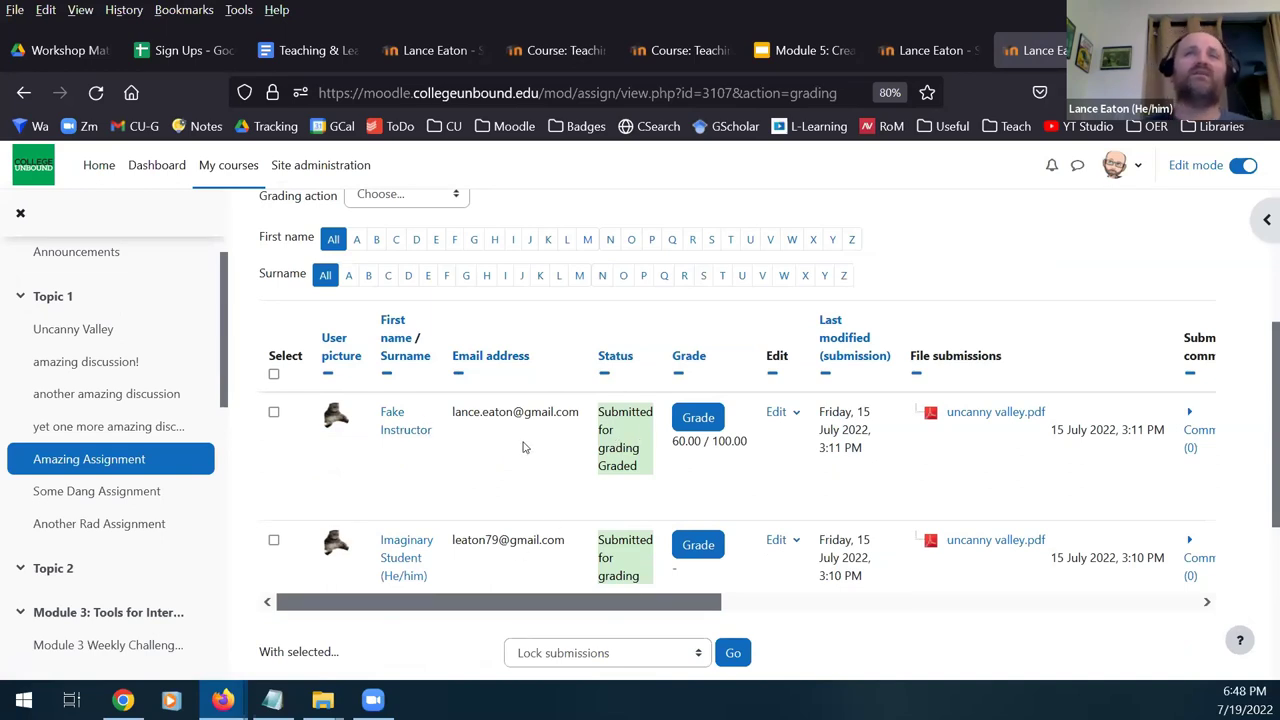
drag(603, 413, 633, 466)
click(600, 422)
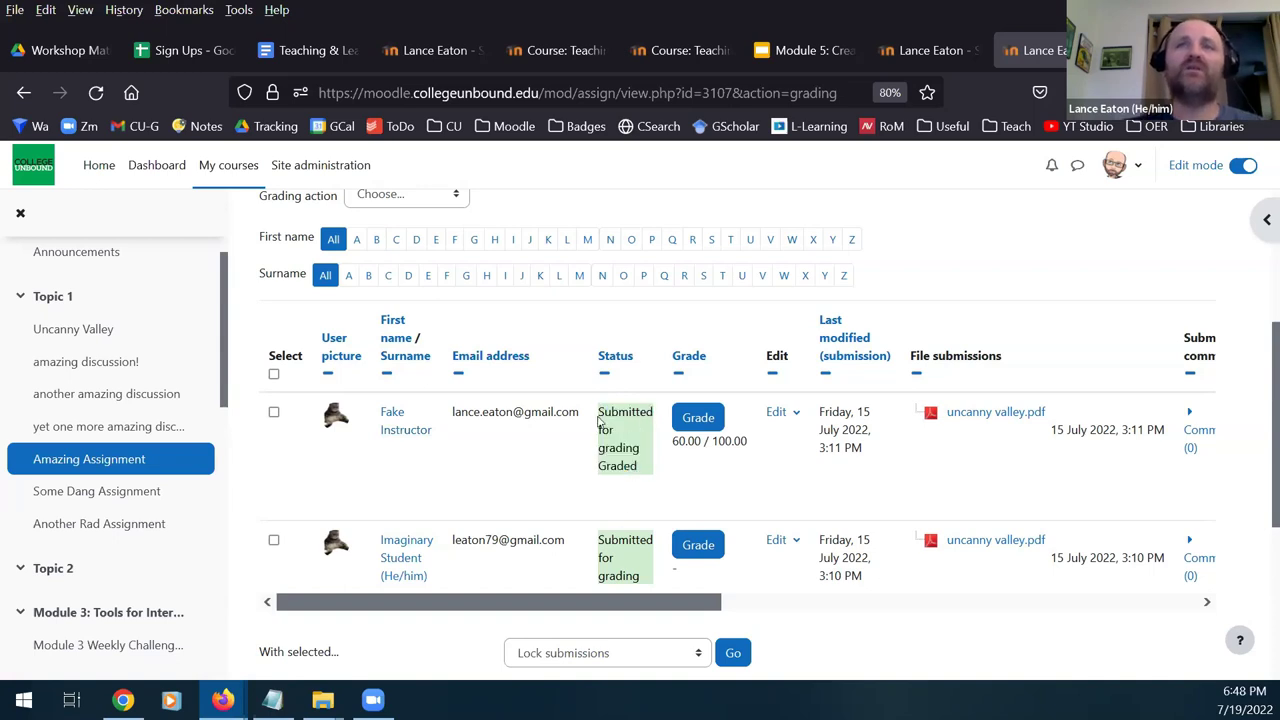
drag(600, 412, 628, 466)
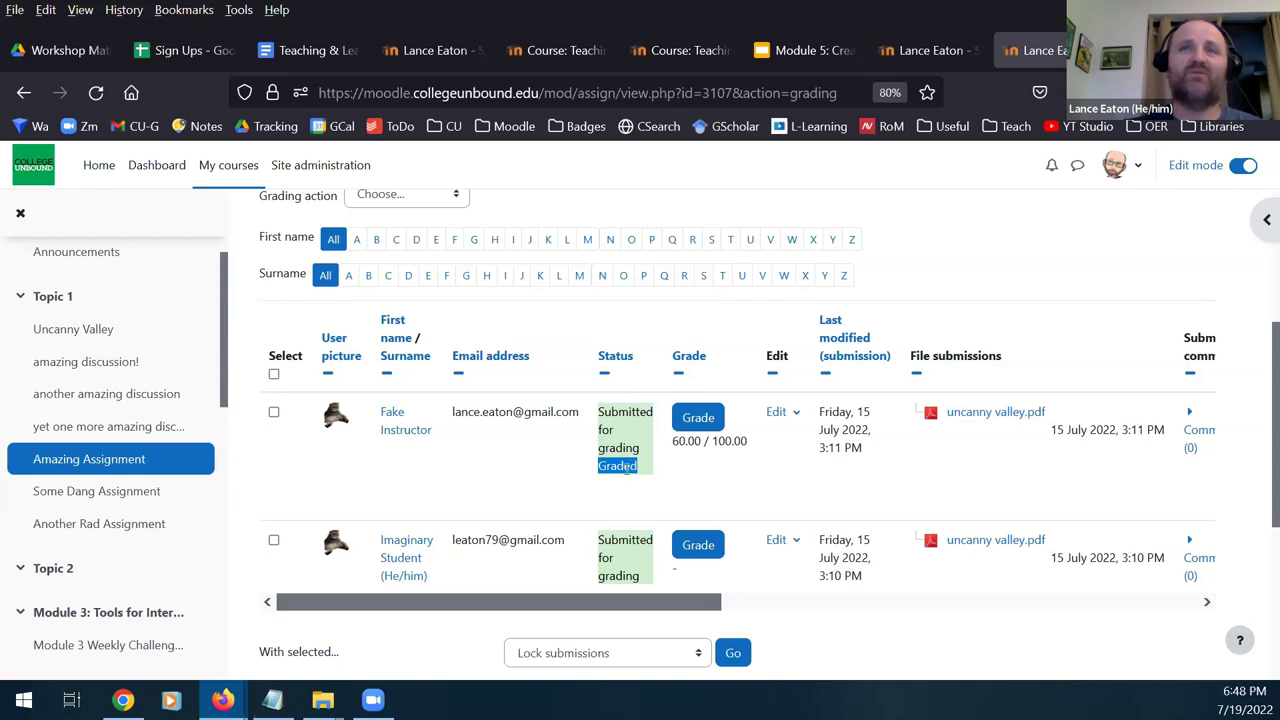
triple_click(620, 562)
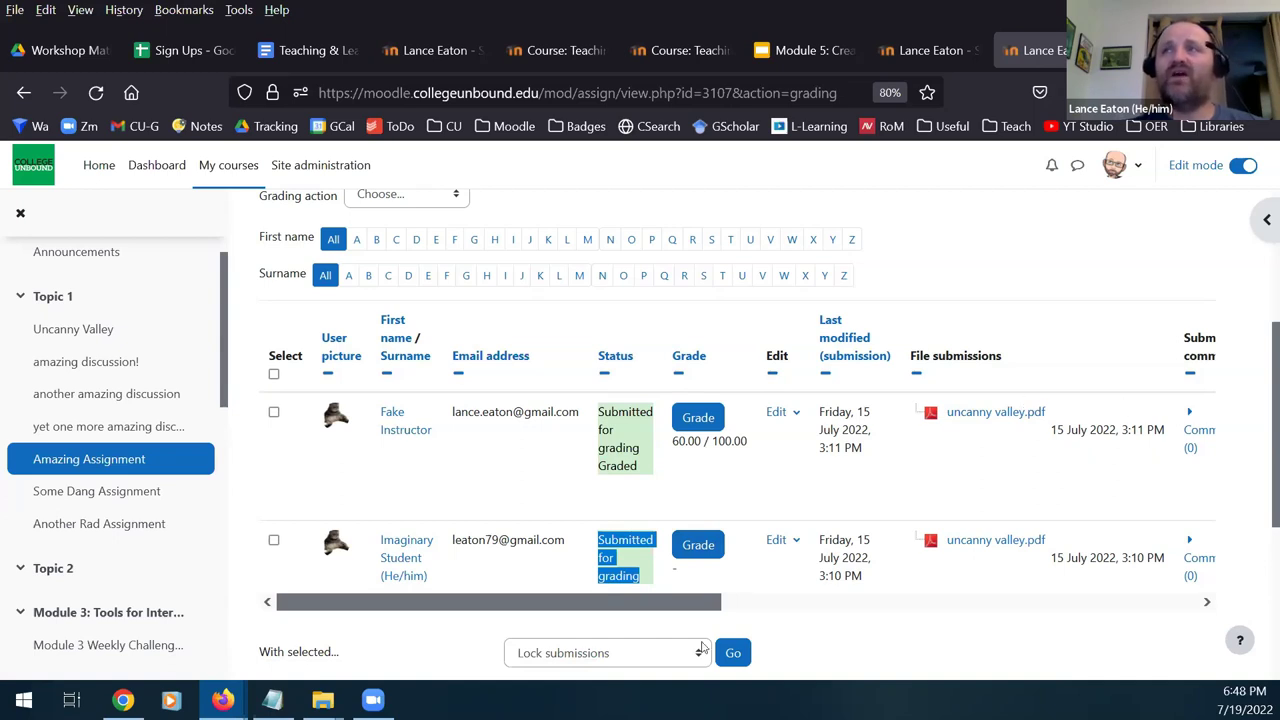
drag(699, 604, 1137, 603)
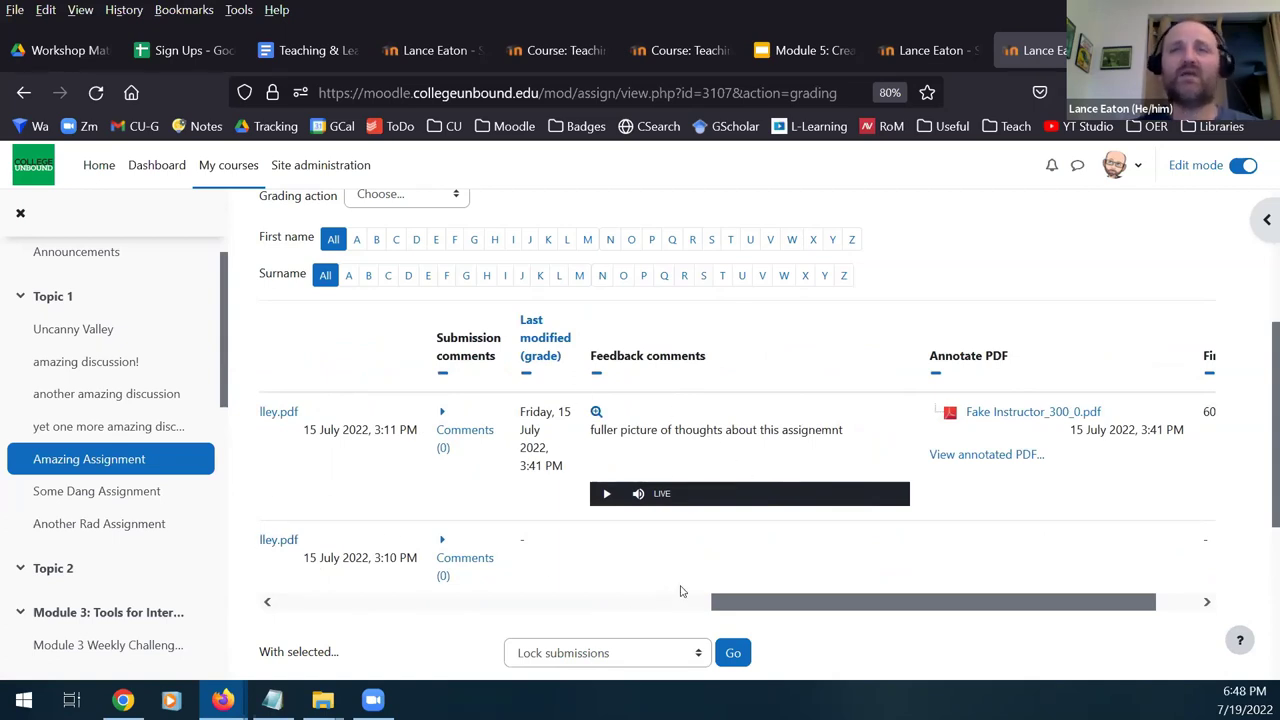
drag(866, 603, 443, 575)
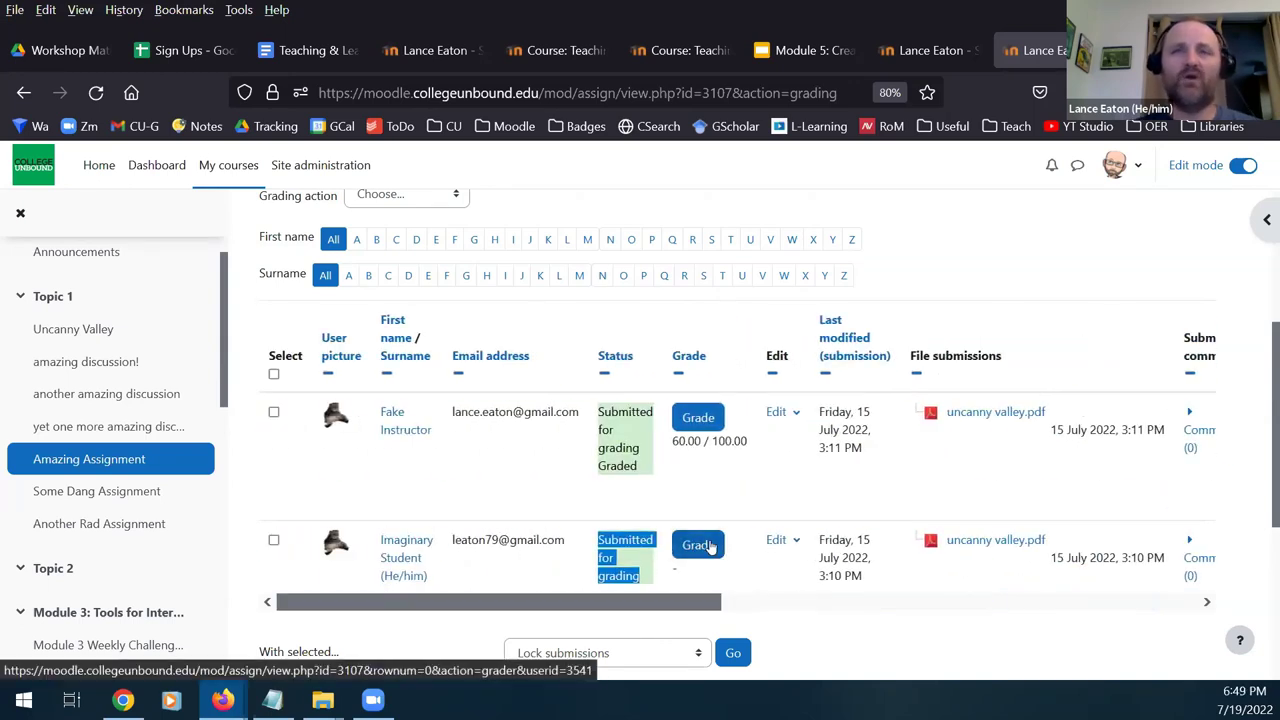
- Open the second student's submission for grading and go to page 2 of the PDF
click(710, 545)
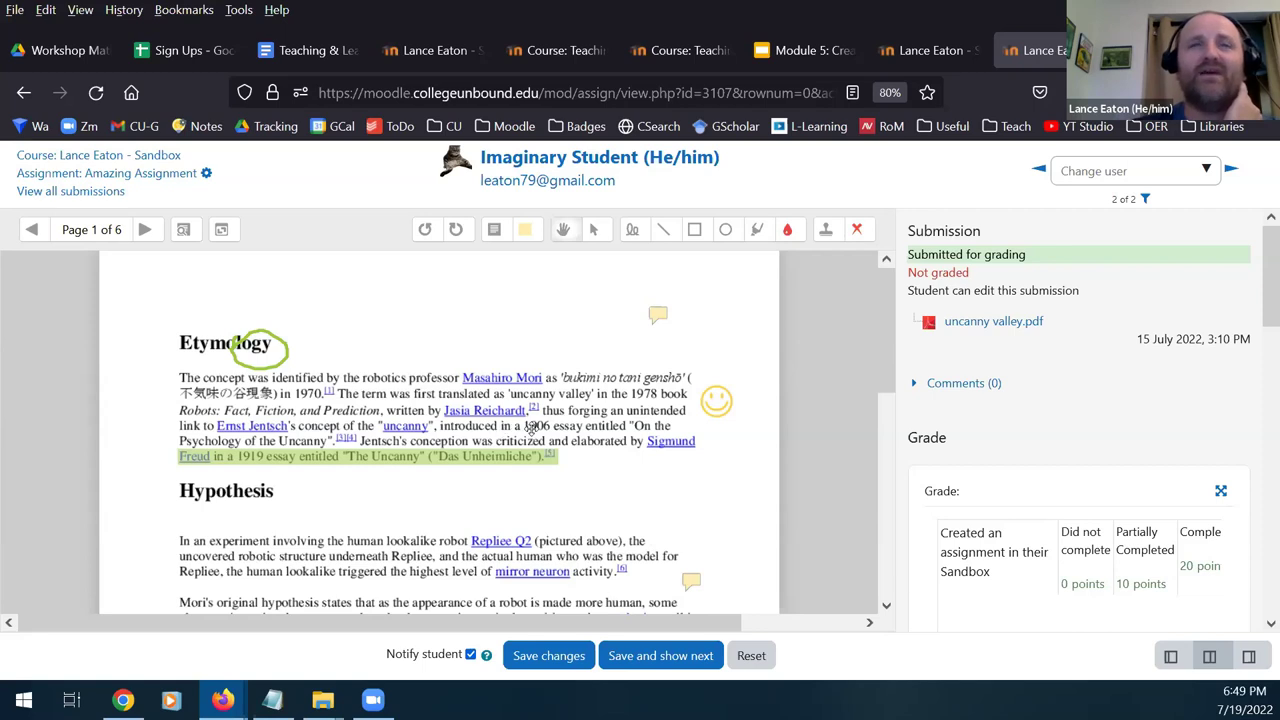
scroll(593, 430, down, 3)
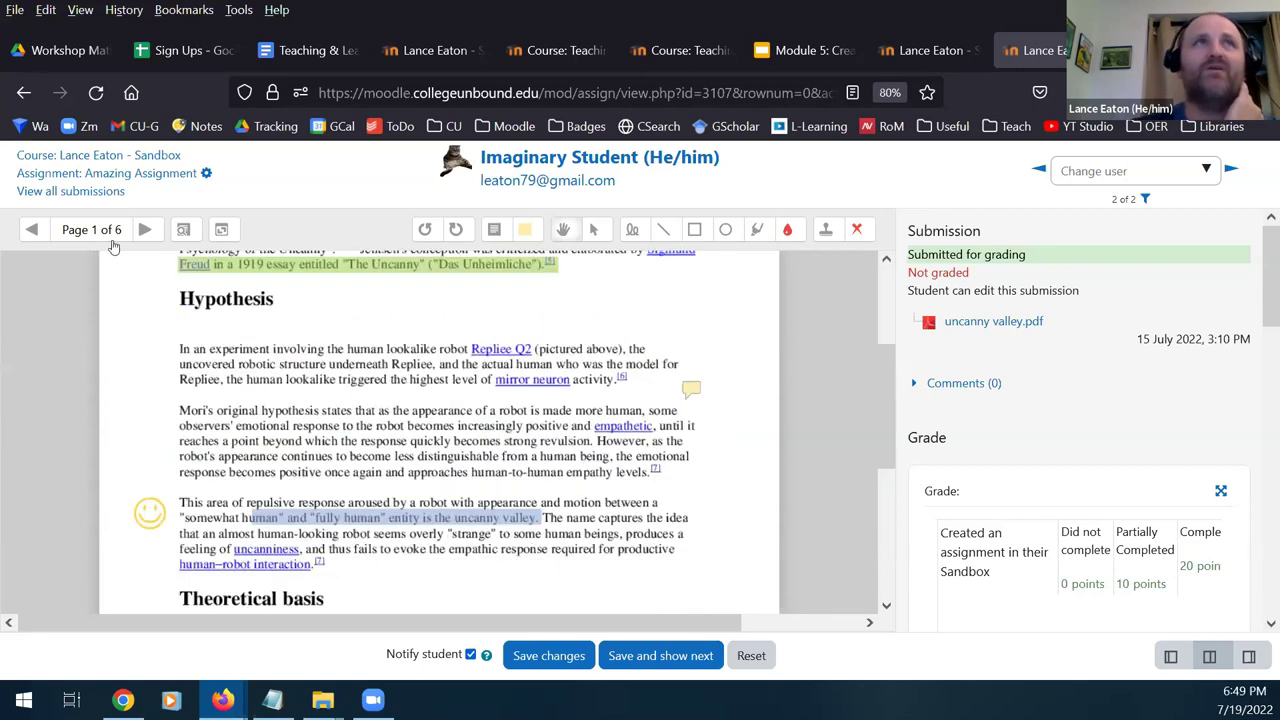
click(144, 229)
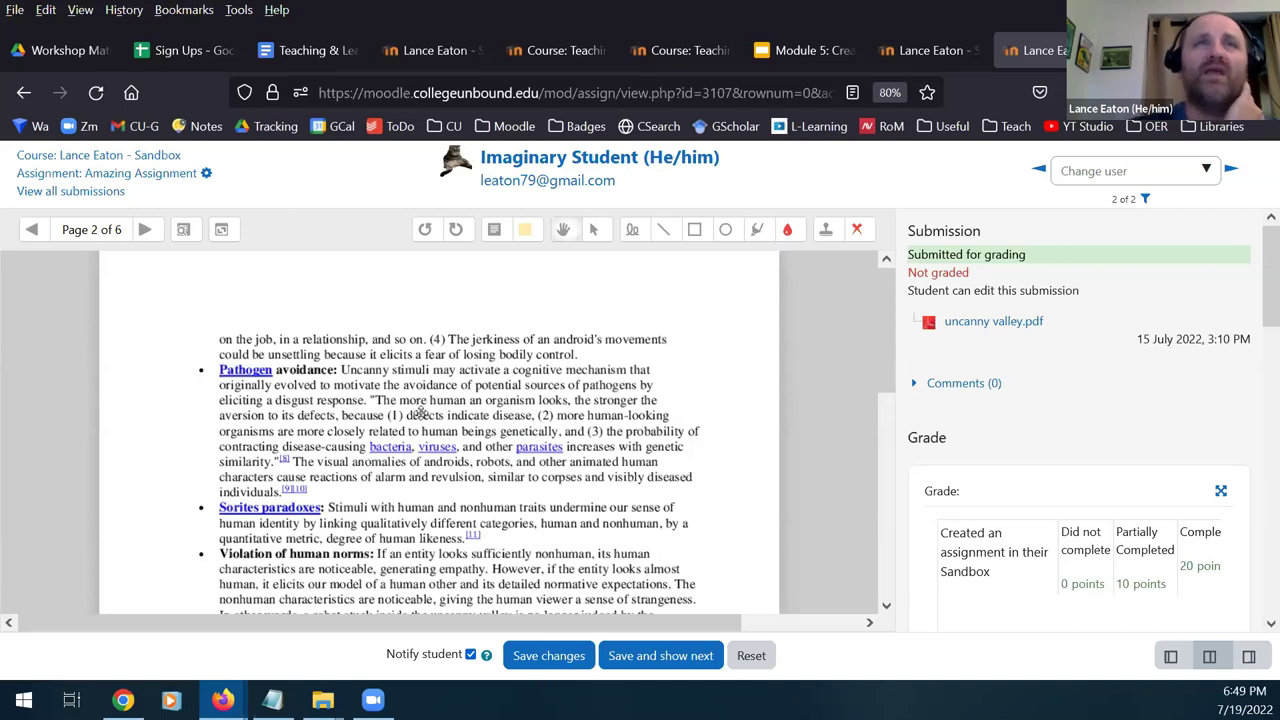
- Add a comment note on page 2 reading 'I really liked how you framed this'
click(494, 231)
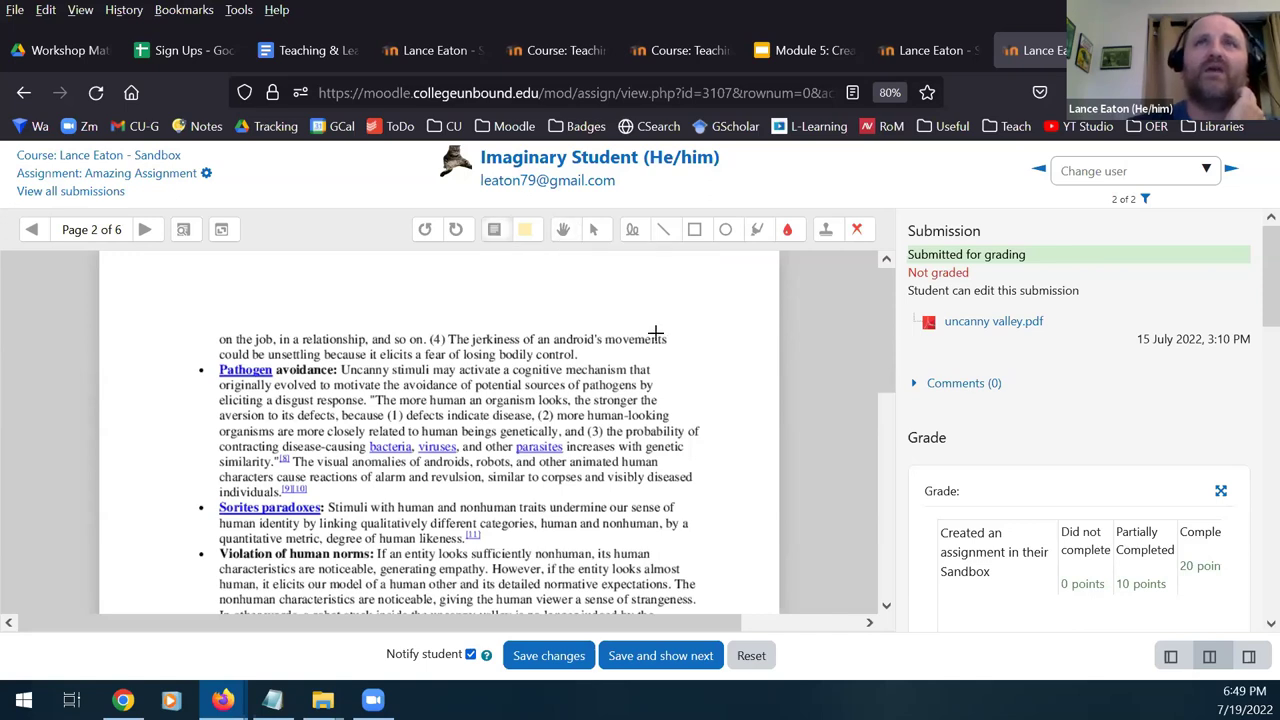
mouse_move(656, 286)
mouse_down()
mouse_move(740, 340)
mouse_move(784, 412)
mouse_up()
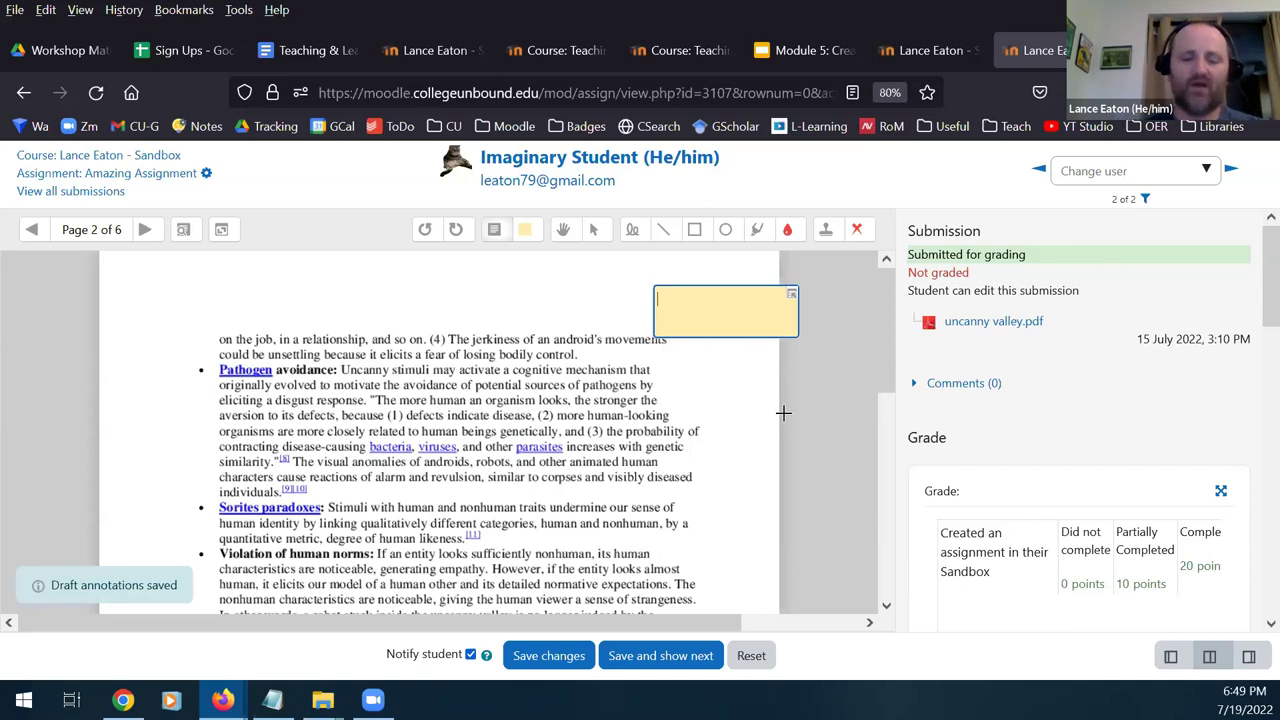
text(I really liked how you framed this!!!)
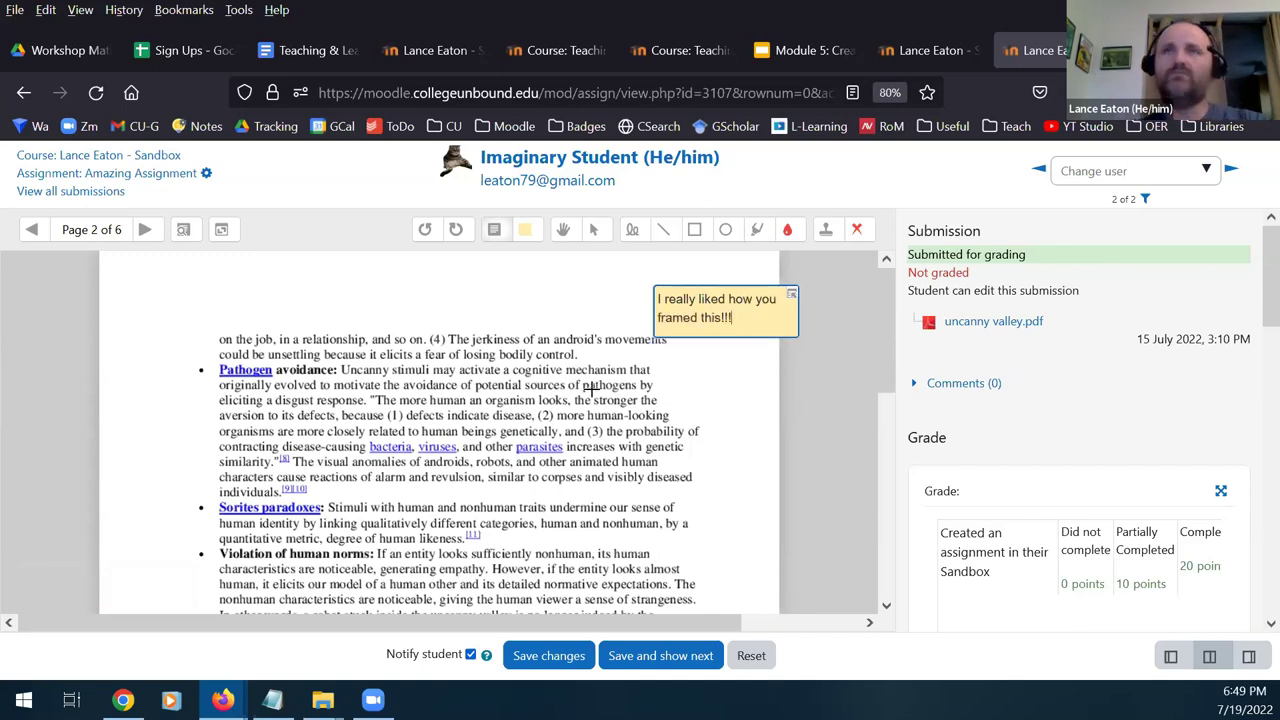
click(603, 308)
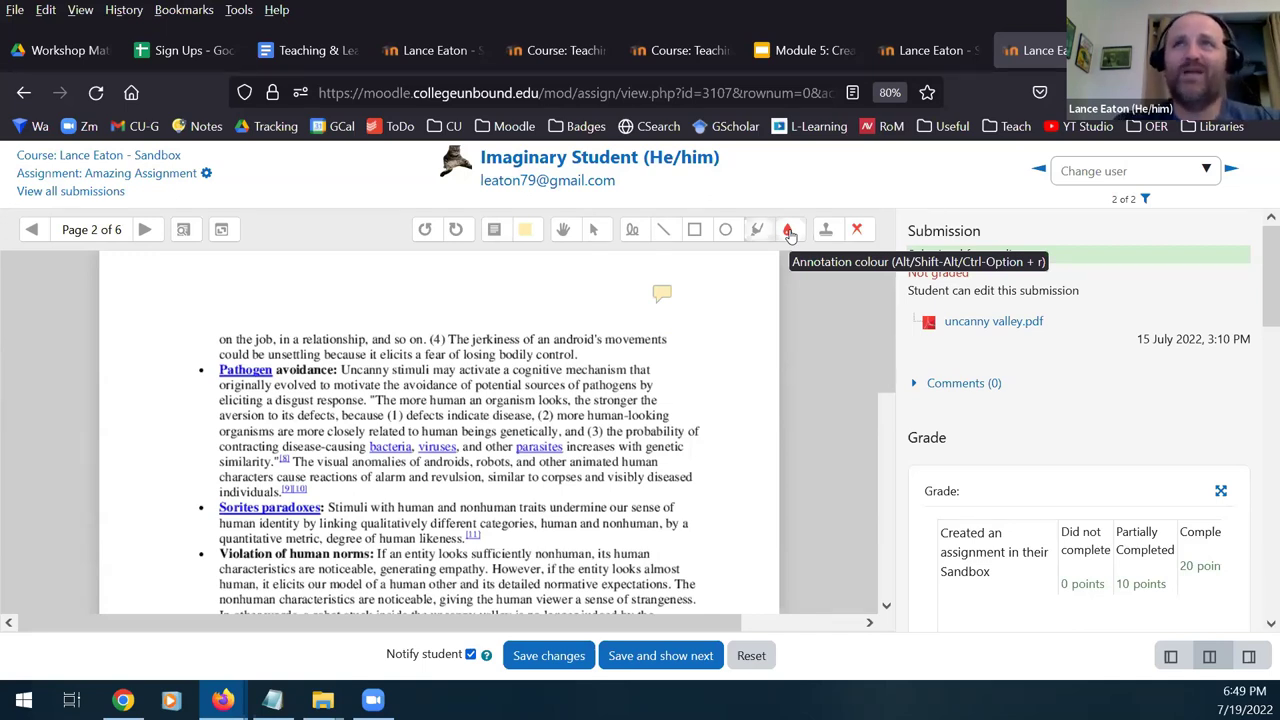
- Highlight the line about defects indicating disease in green
click(789, 232)
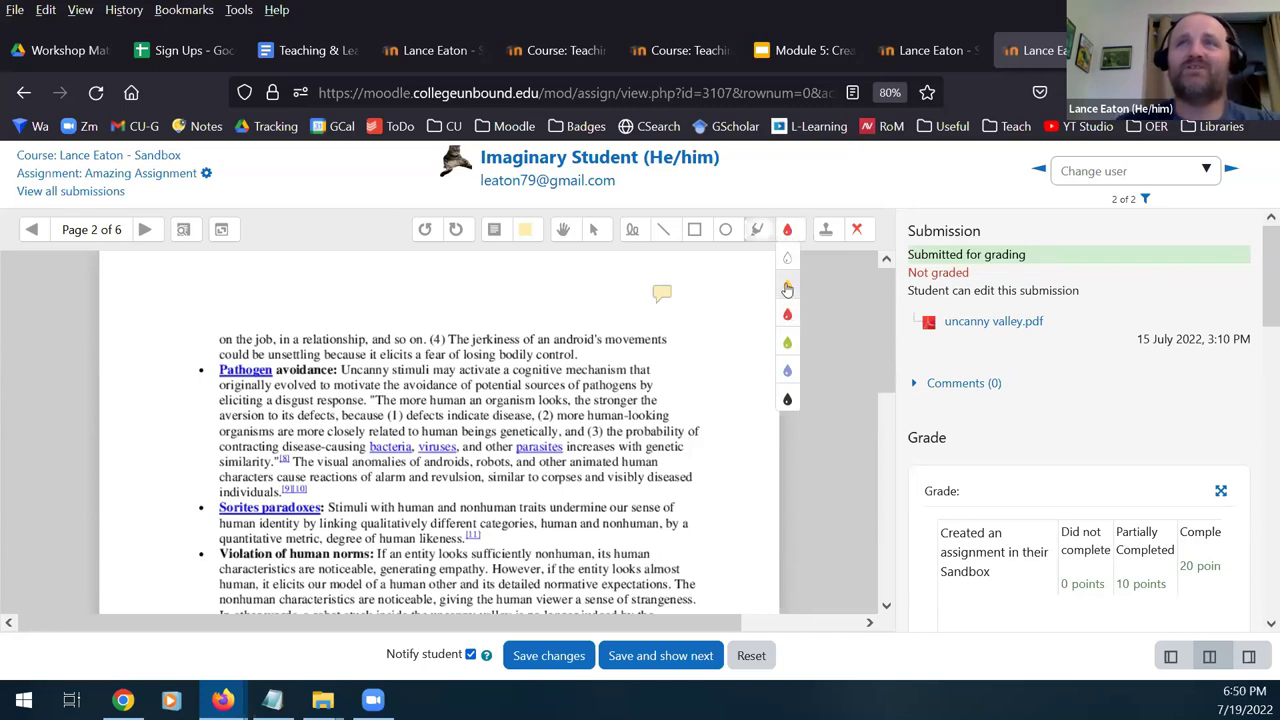
click(787, 341)
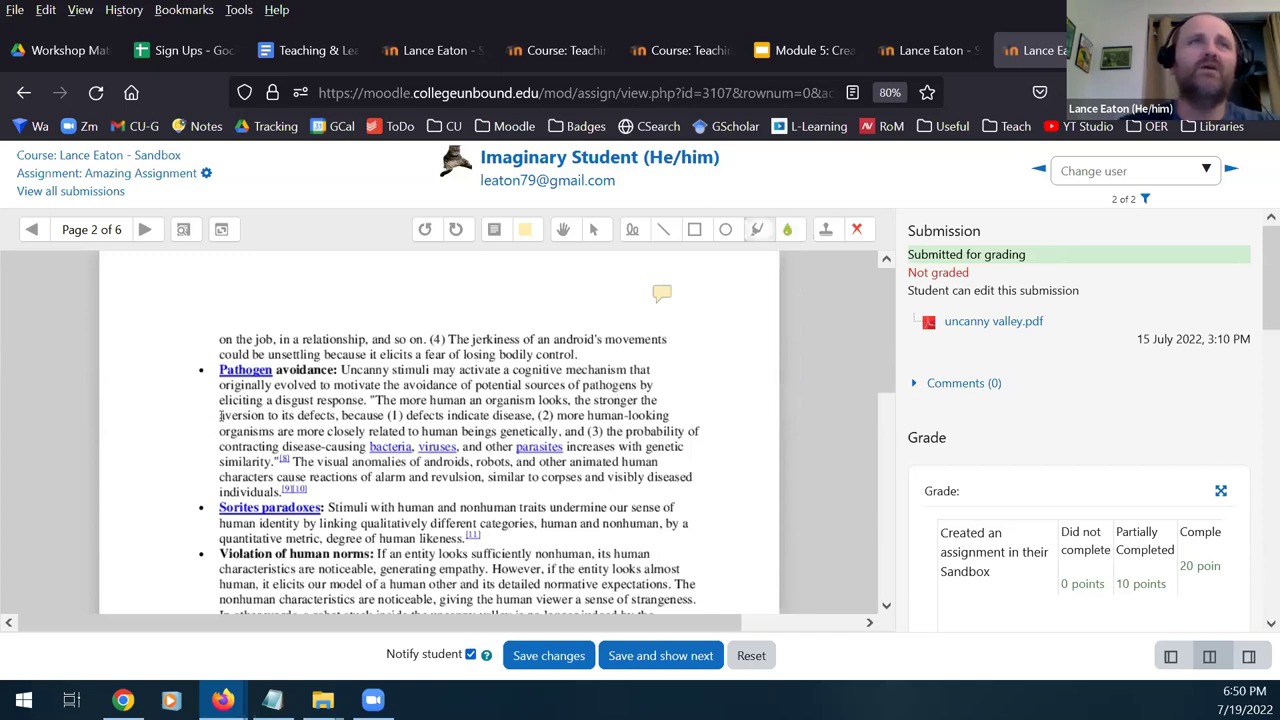
drag(221, 416, 685, 414)
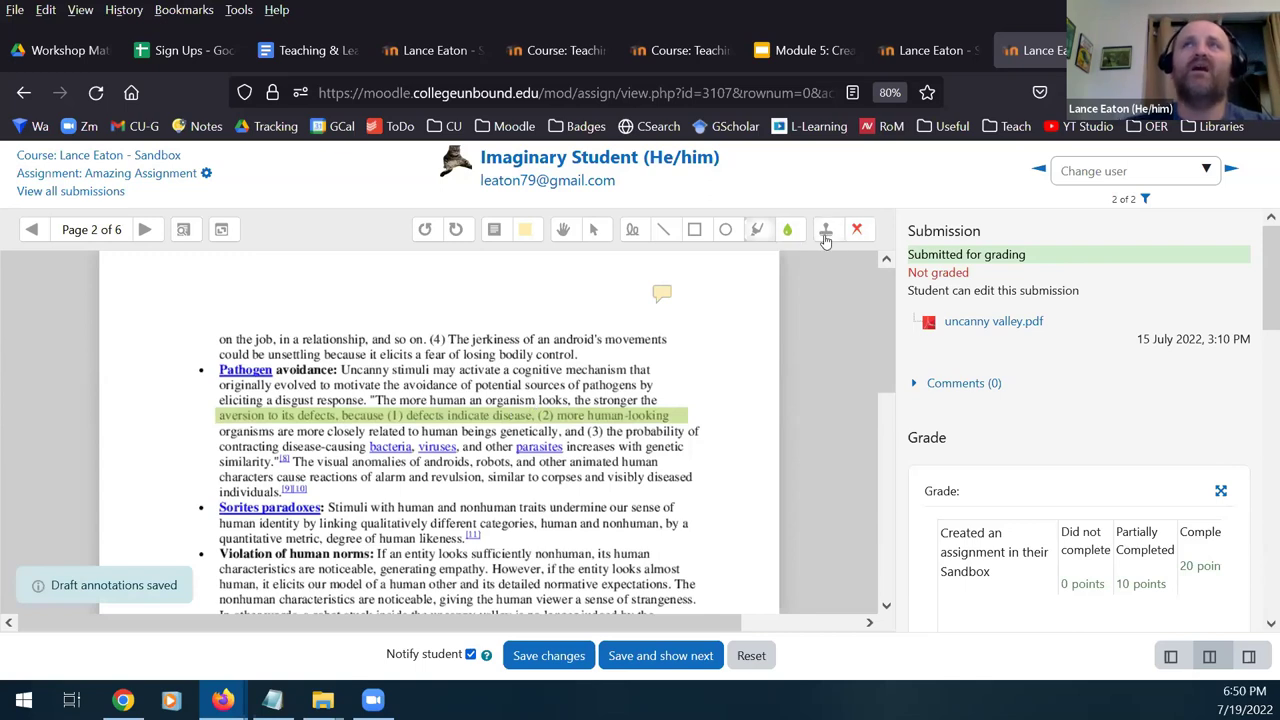
- Stamp a smiley face near the top paragraph of page 2
click(857, 231)
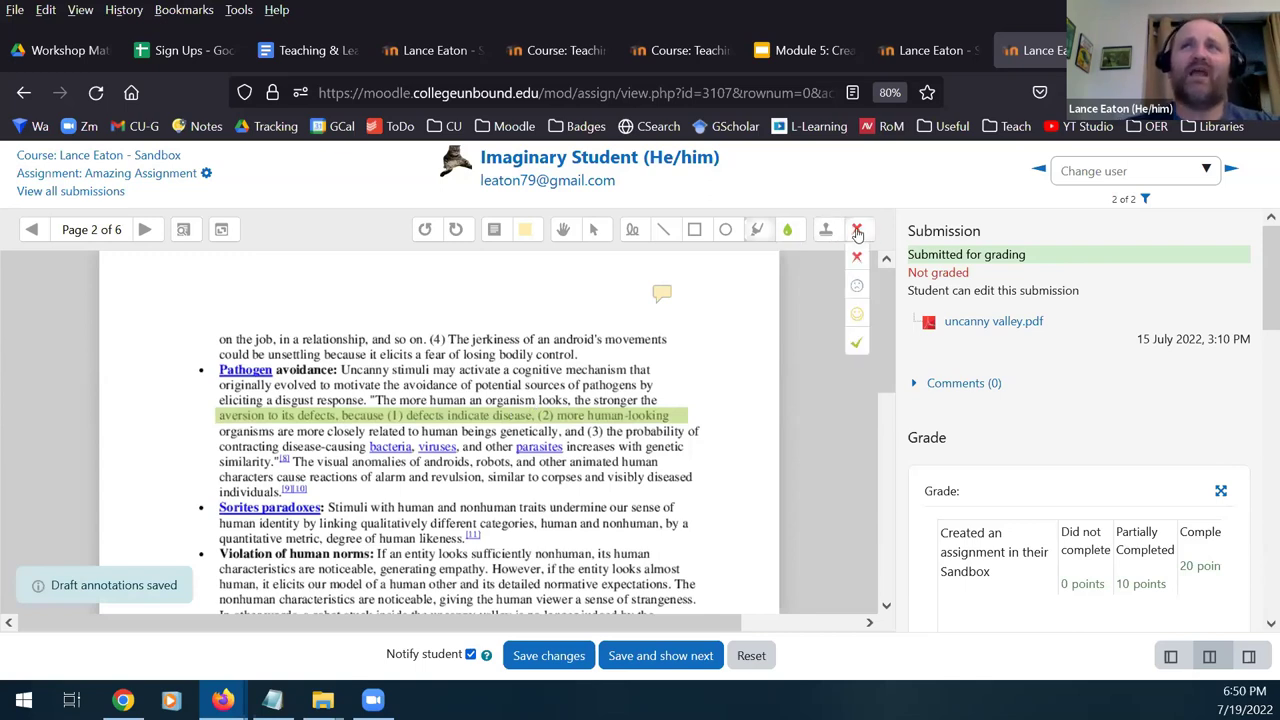
click(857, 316)
click(674, 351)
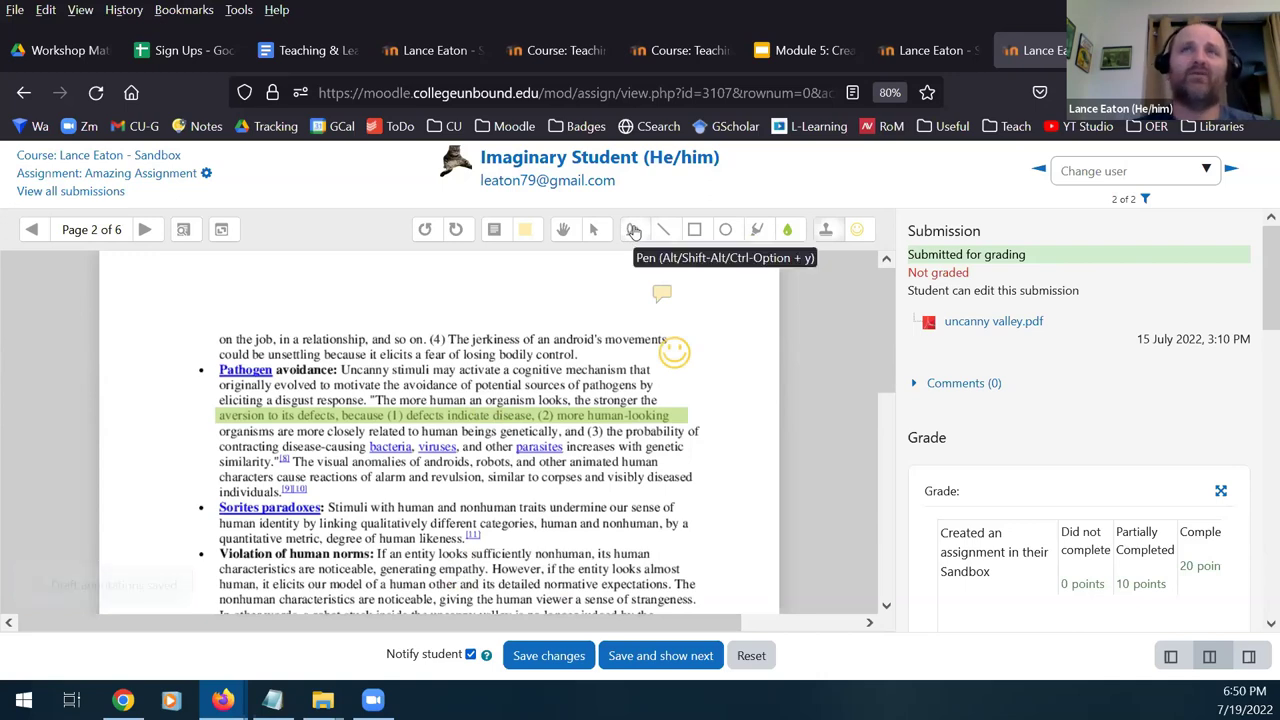
- Draw a green pen circle in the Sorites paradoxes paragraph and underline 'similarity. The visual'
click(633, 232)
mouse_move(634, 494)
mouse_down()
mouse_move(686, 491)
mouse_move(689, 558)
mouse_move(634, 516)
mouse_move(634, 490)
mouse_up()
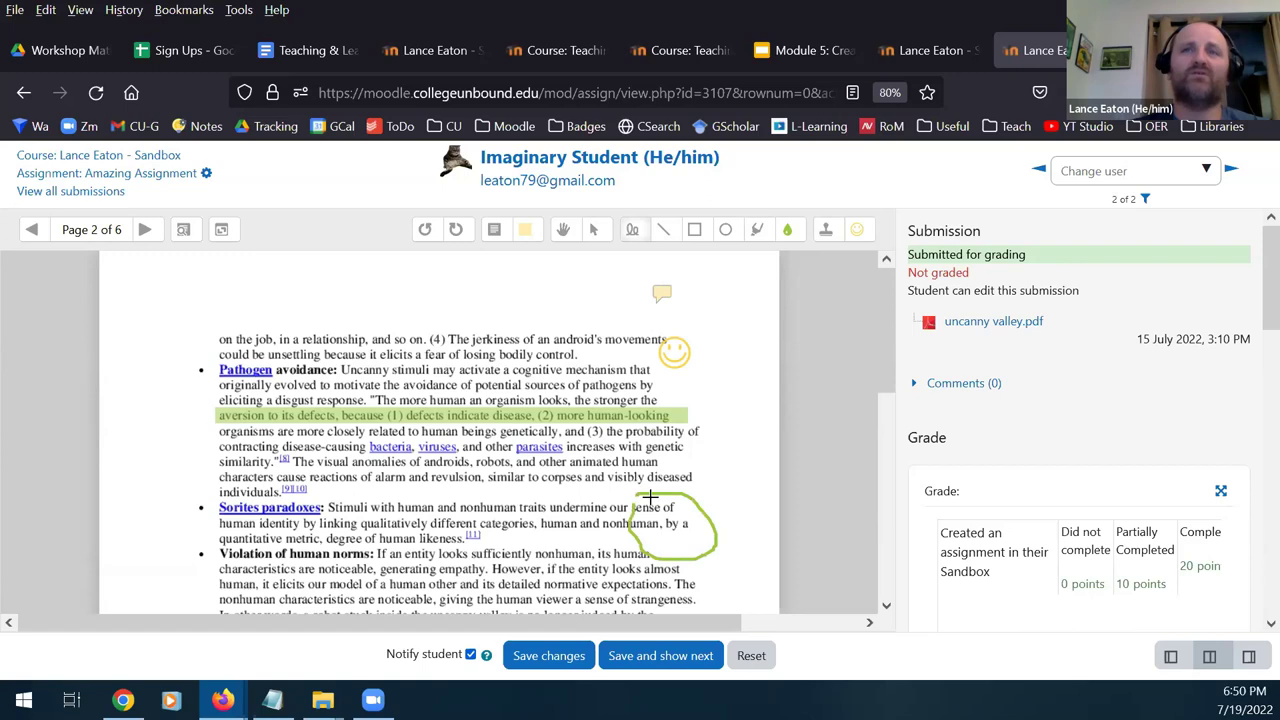
click(661, 232)
drag(218, 466, 358, 461)
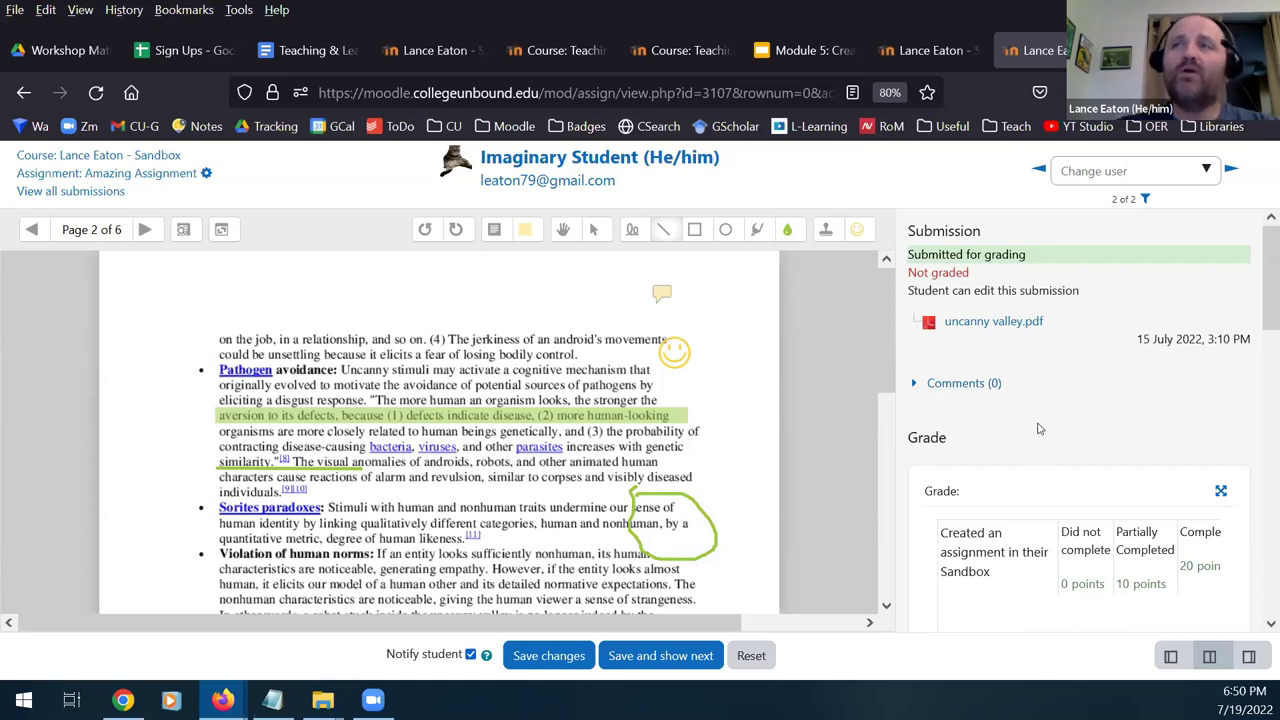
scroll(1107, 347, down, 2)
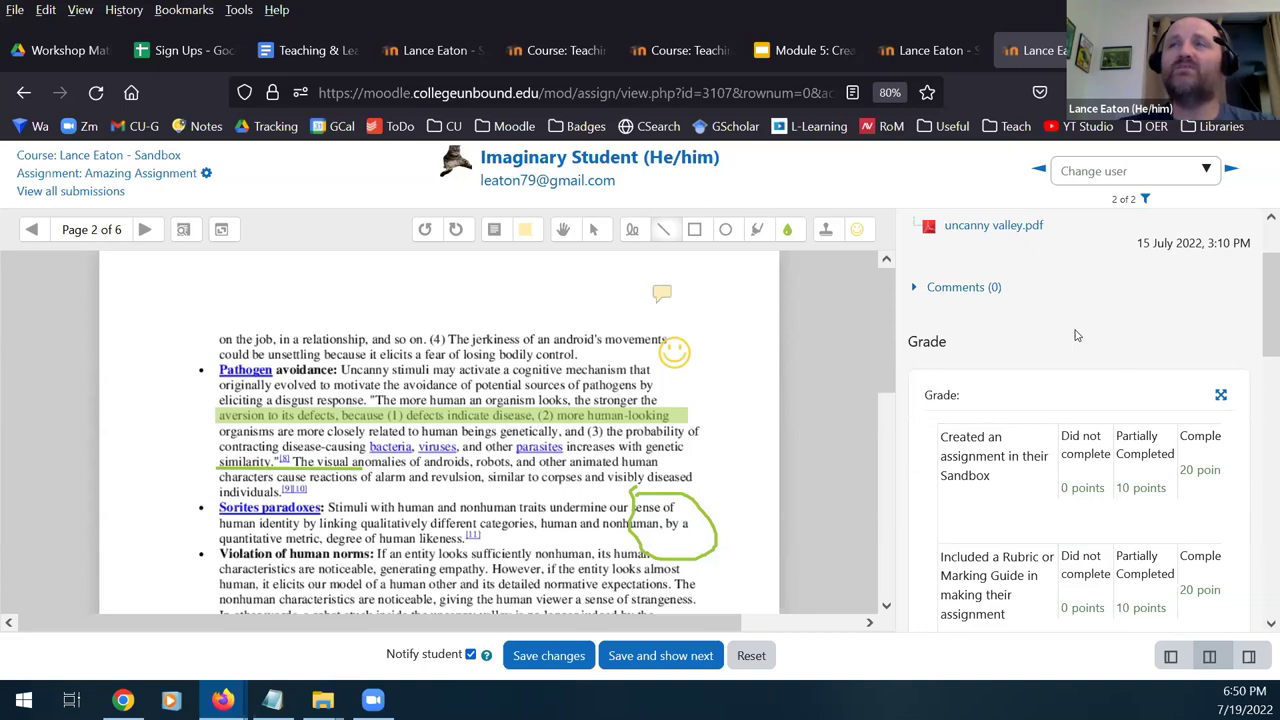
- Rate the first rubric criterion Partially Completed (10 points) and the second Complete (20 points)
scroll(1077, 340, down, 2)
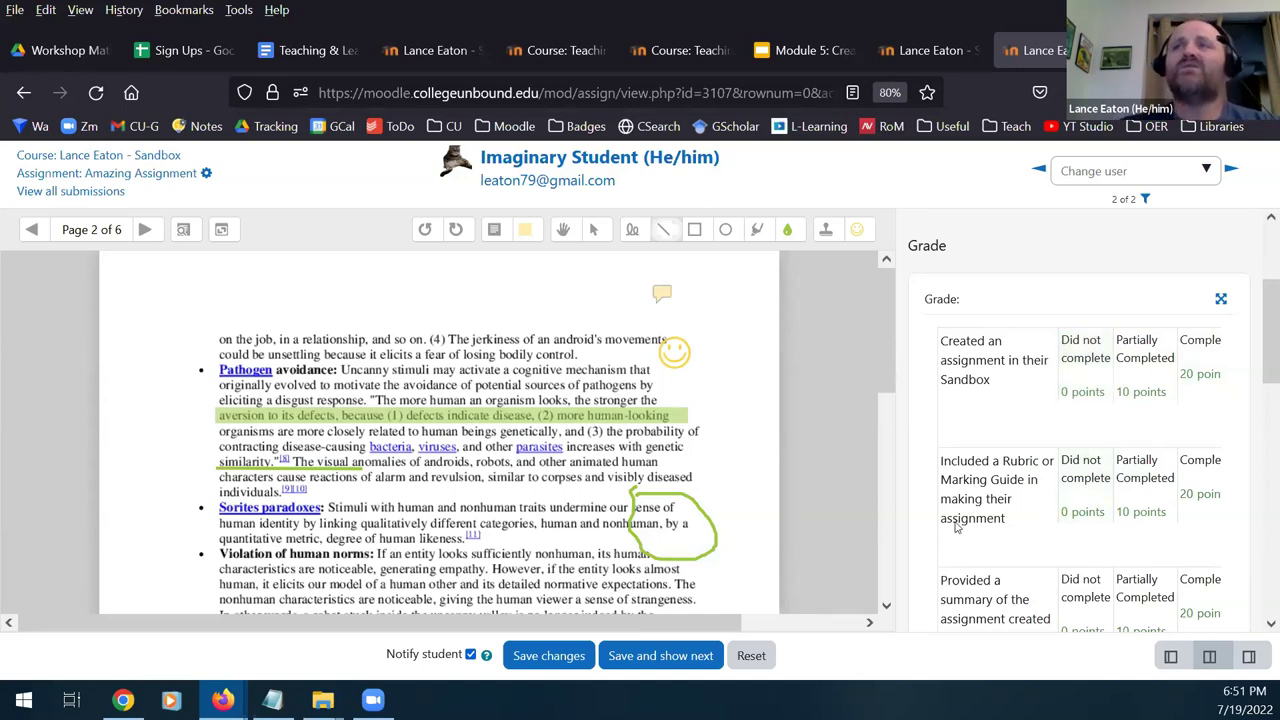
click(1166, 376)
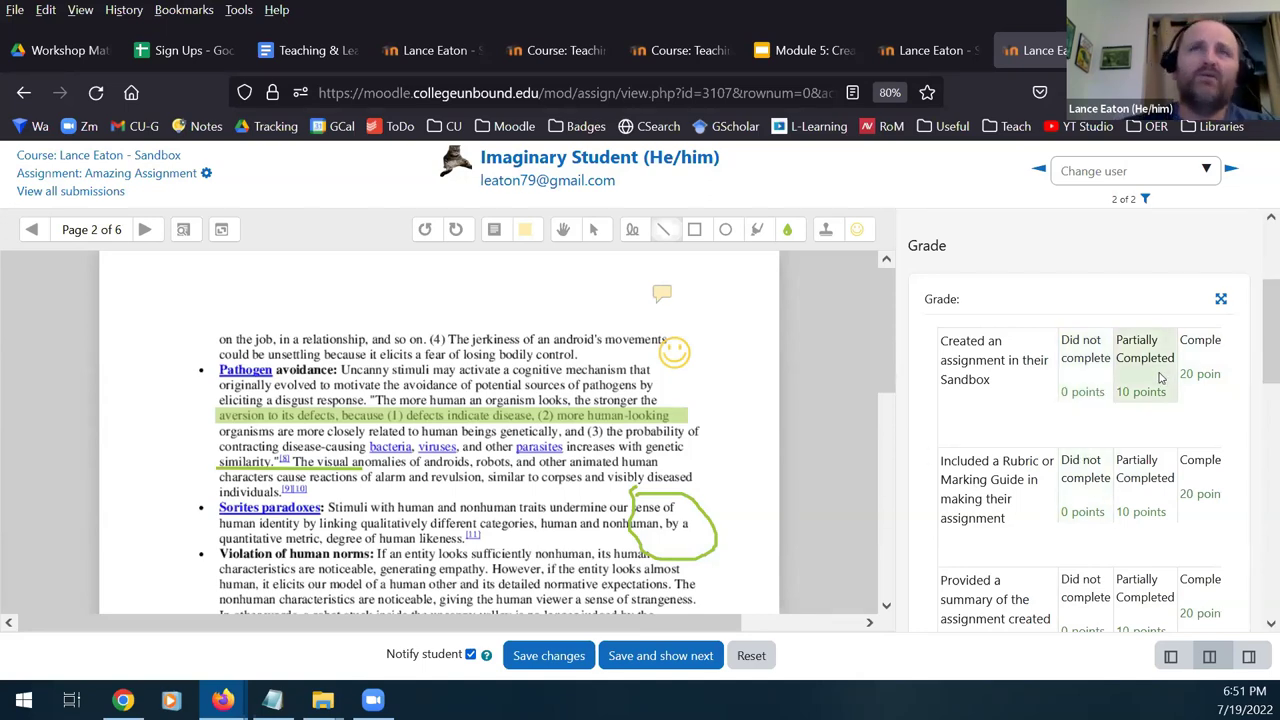
click(1207, 519)
scroll(1160, 435, down, 4)
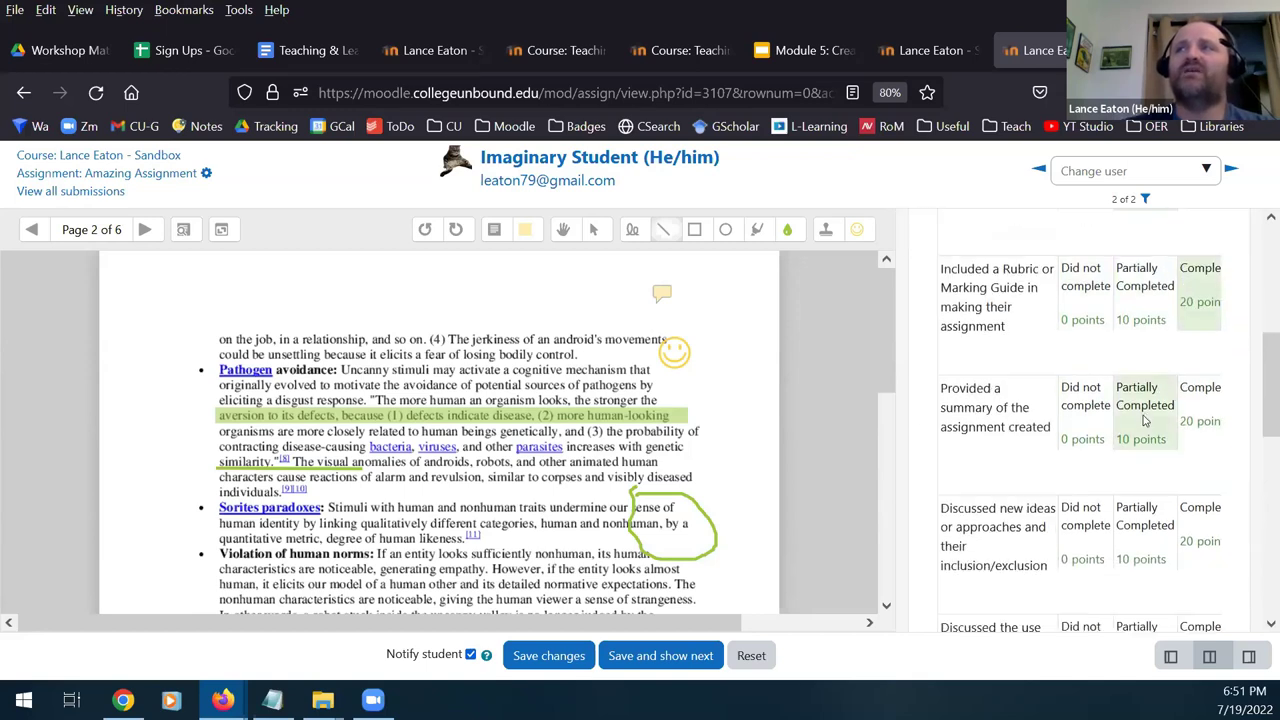
scroll(1142, 550, down, 3)
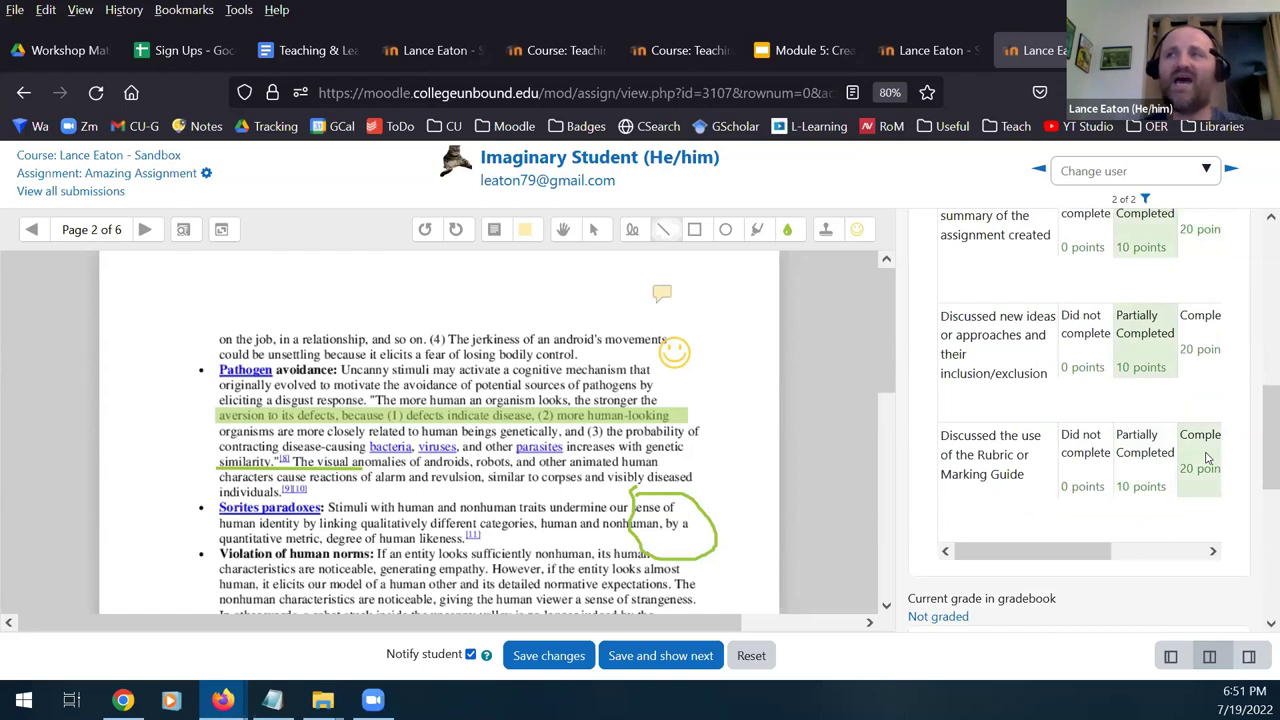
scroll(1082, 465, down, 5)
- Delete the embedded audio player from Feedback comments and type 'write some stuff'
click(1053, 464)
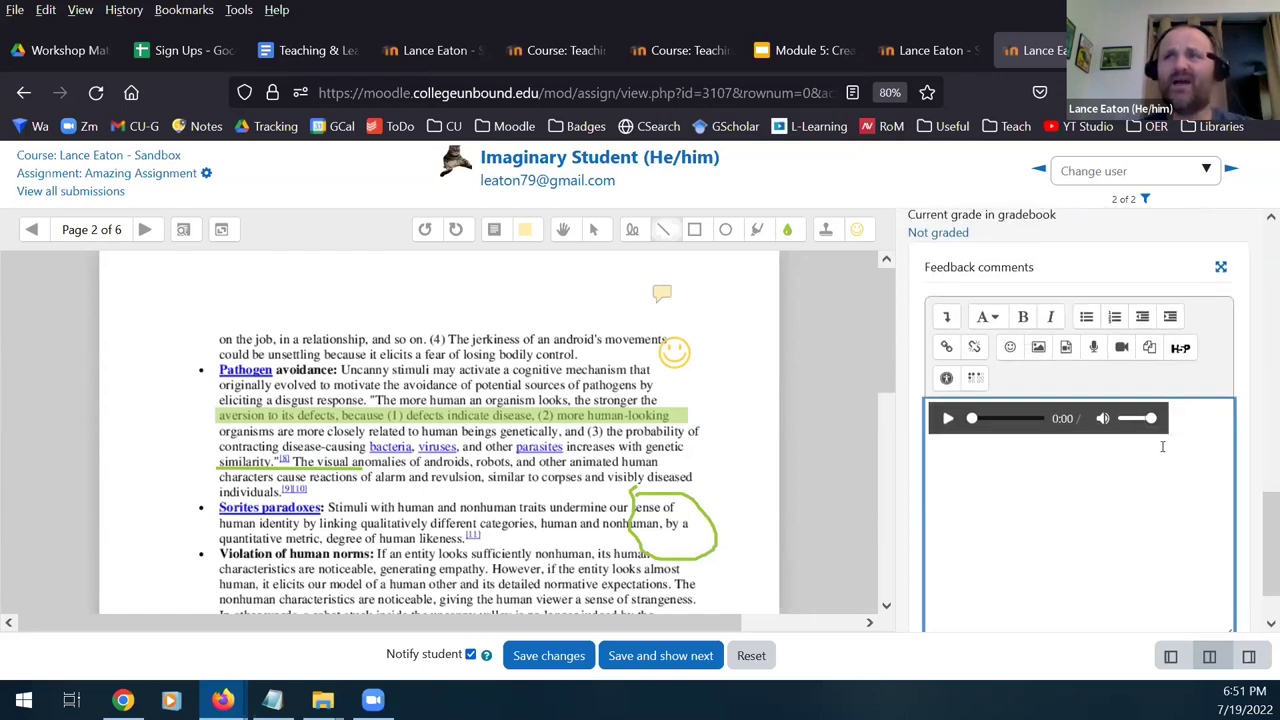
key(BackSpace)
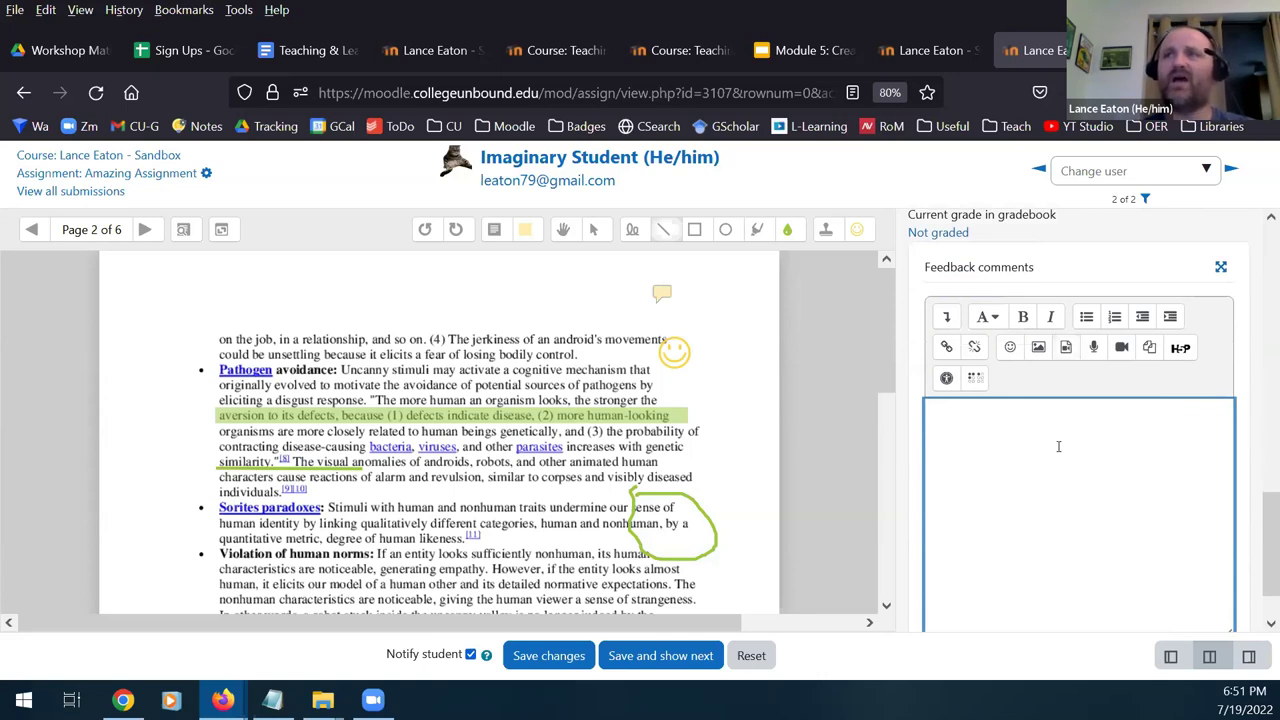
text(write)
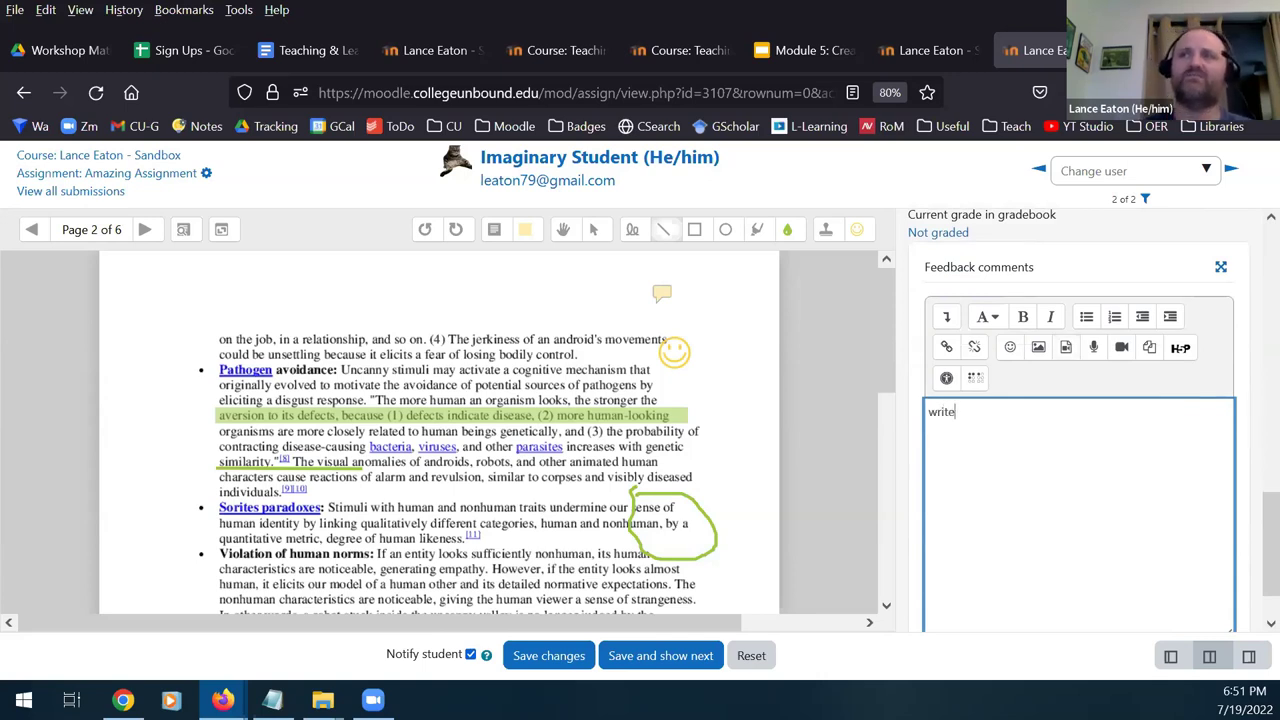
text( some stuff)
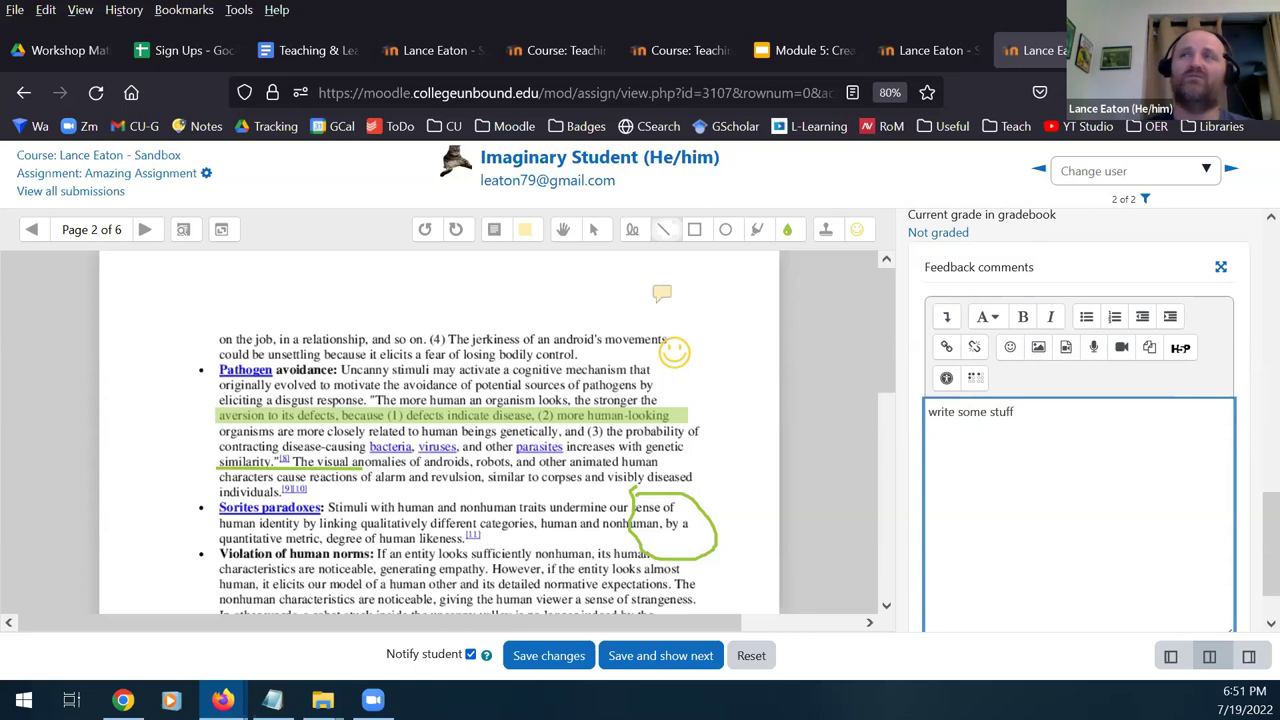
click(1094, 348)
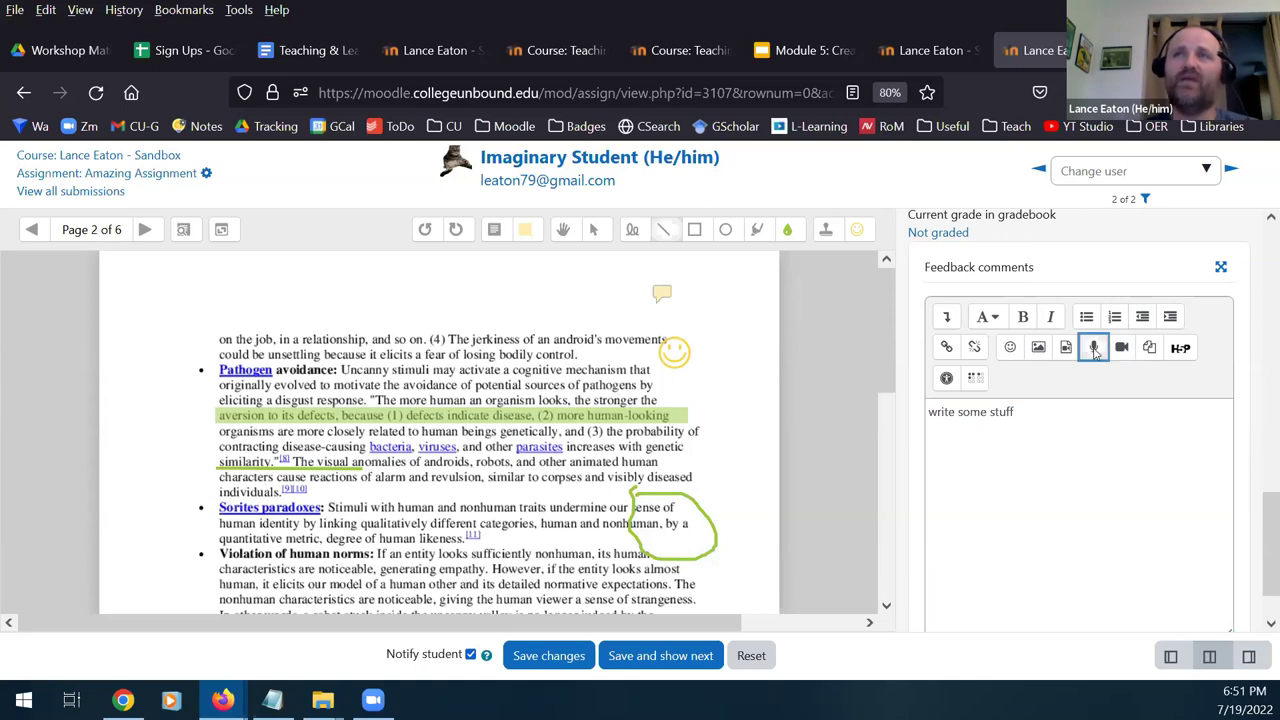
- Record a spoken comment in the Record audio dialog and attach it to the feedback
click(585, 448)
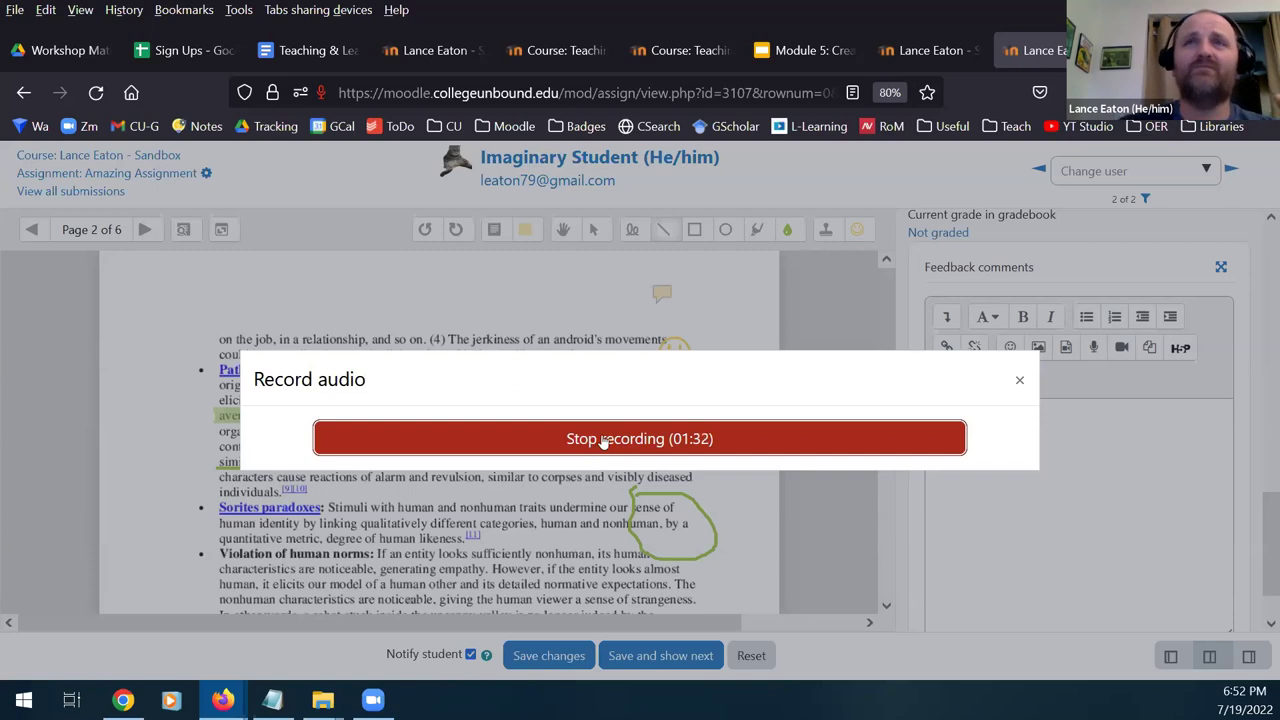
click(604, 443)
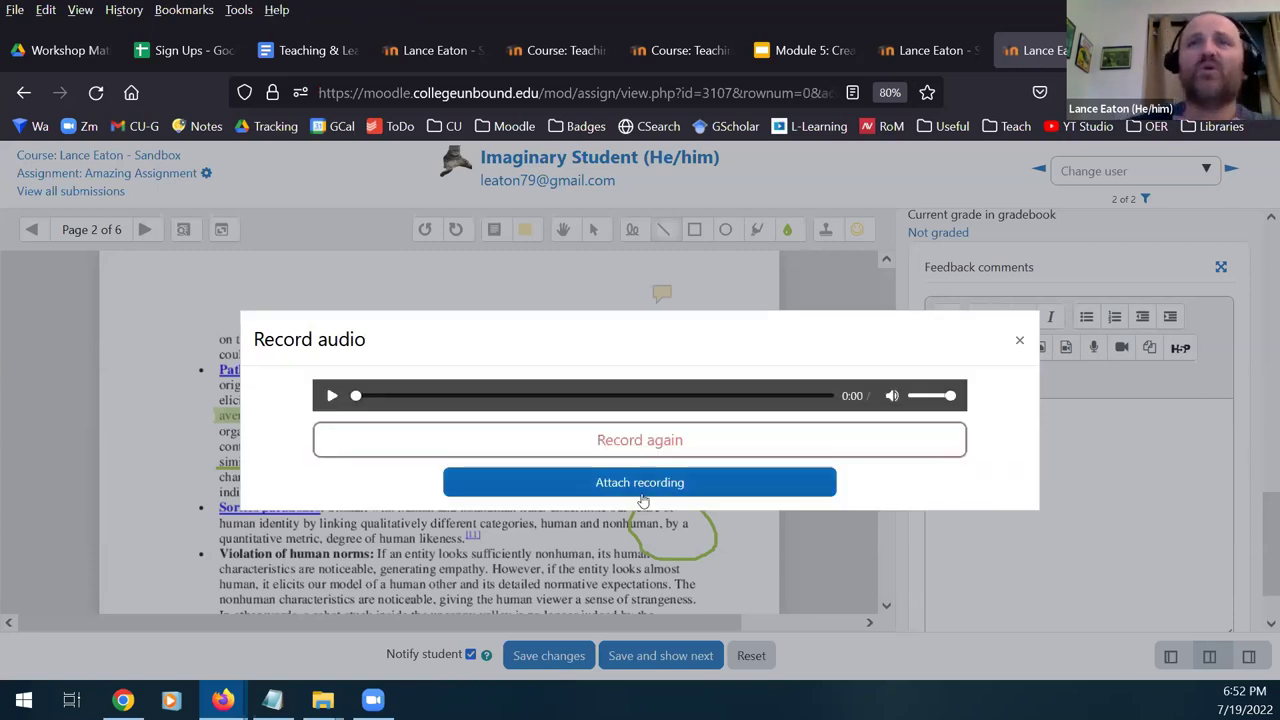
click(622, 488)
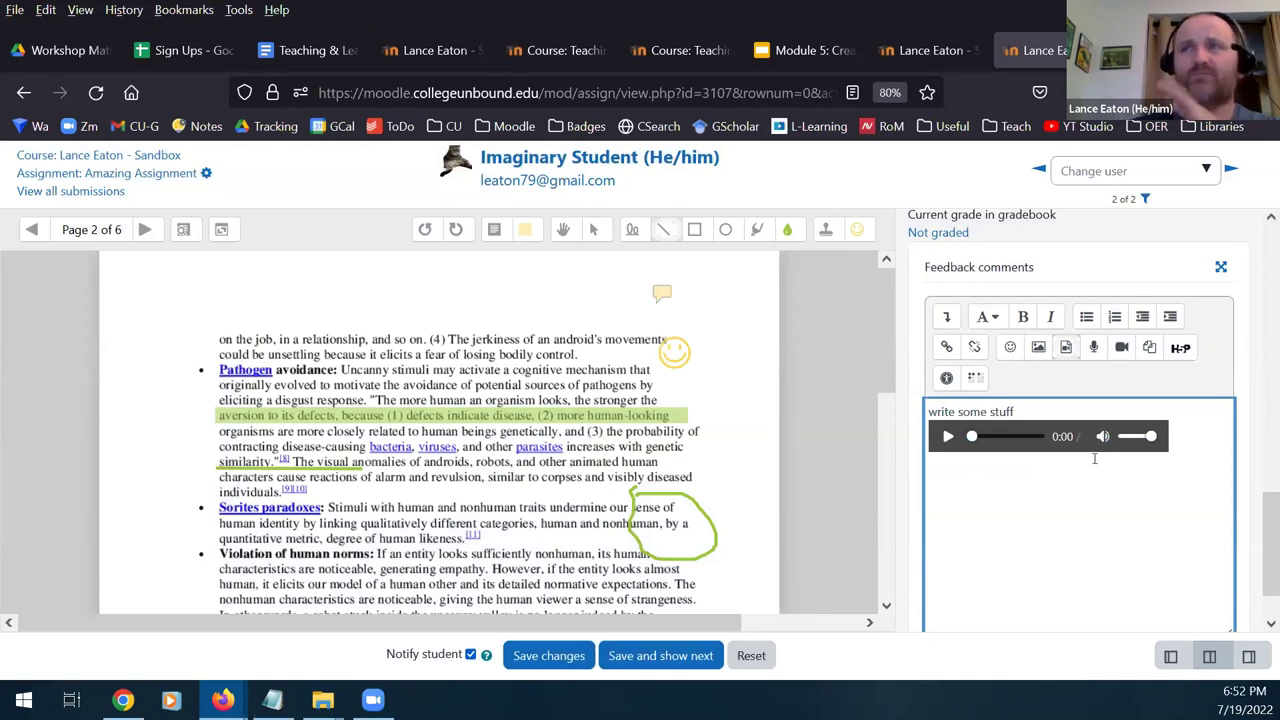
scroll(1135, 360, up, 3)
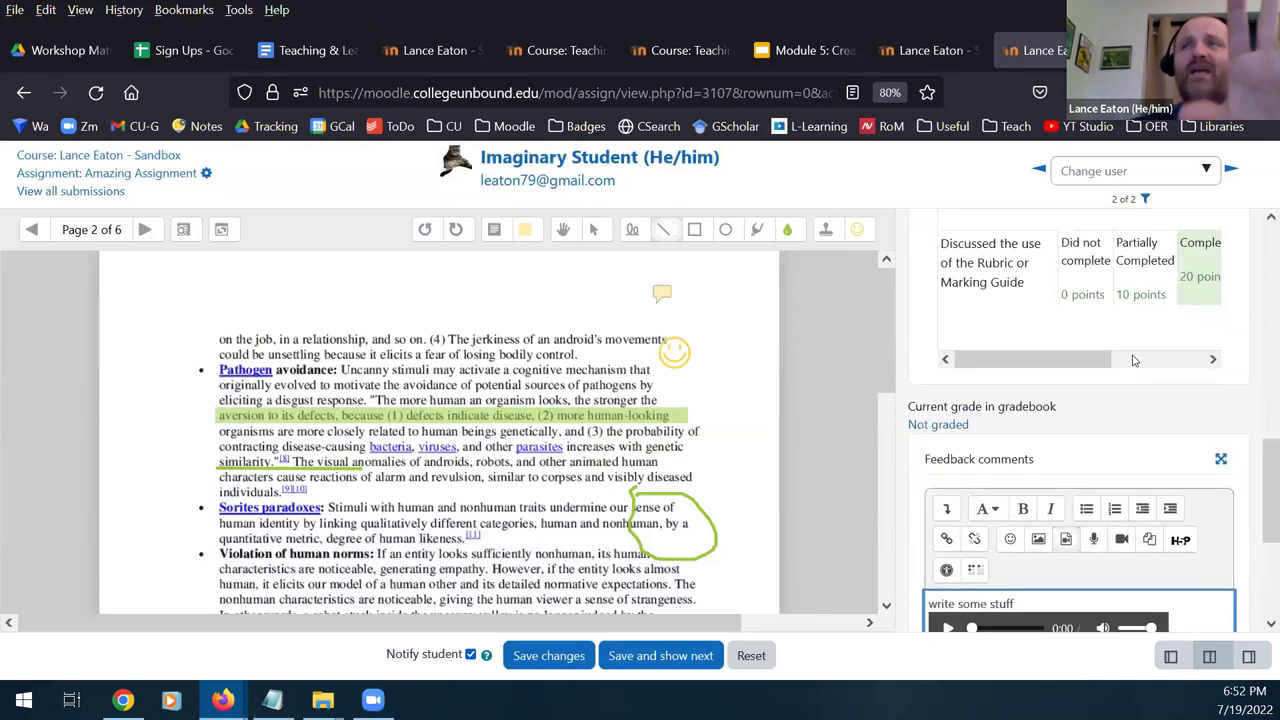
scroll(1100, 408, down, 4)
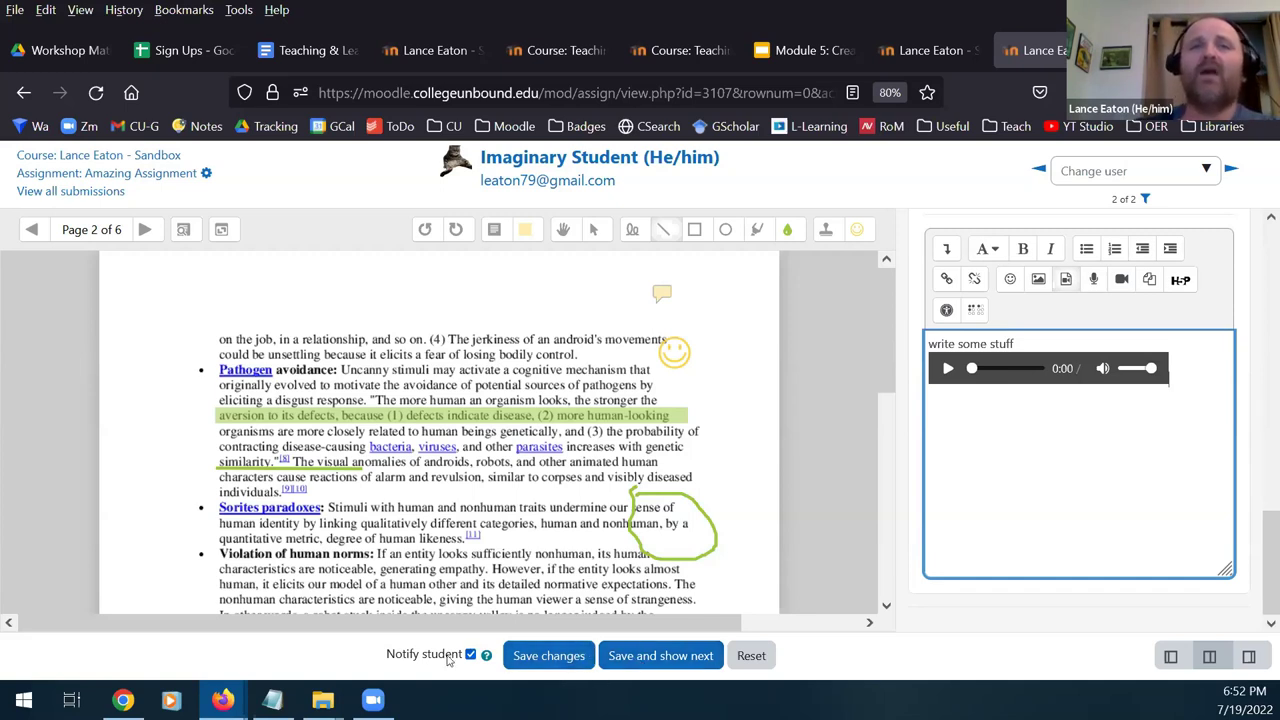
drag(384, 657, 474, 664)
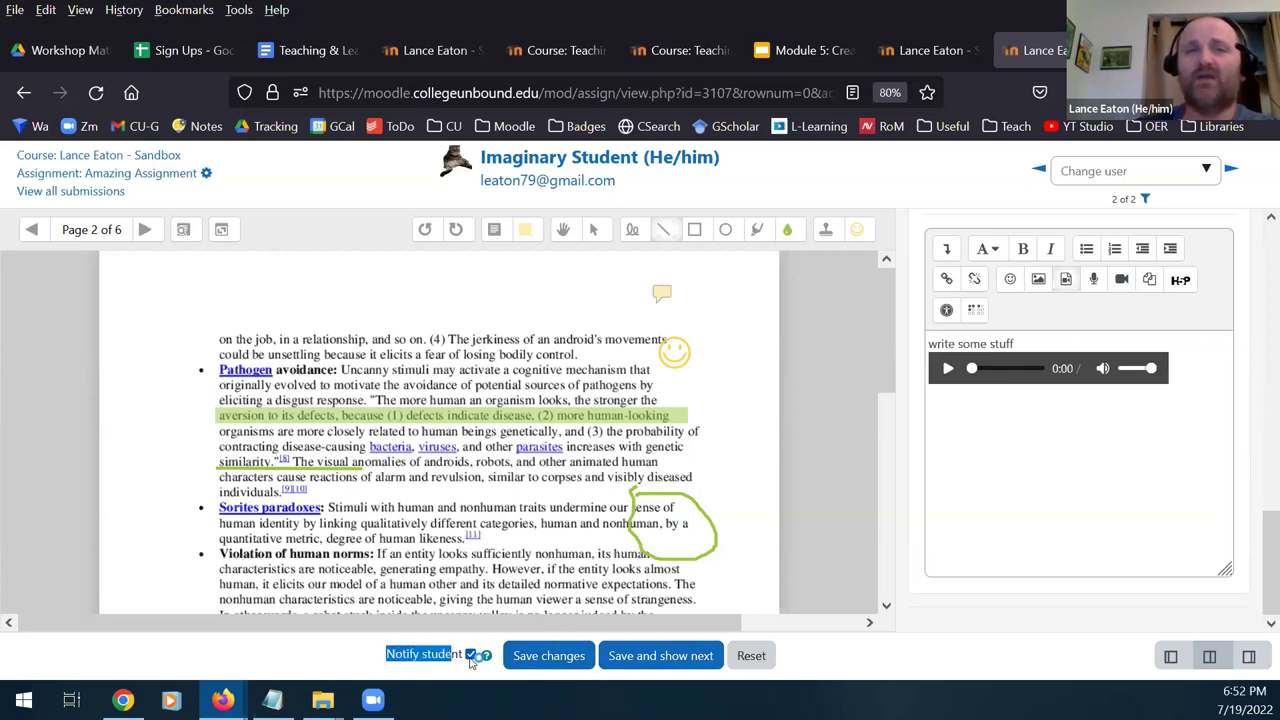
click(414, 660)
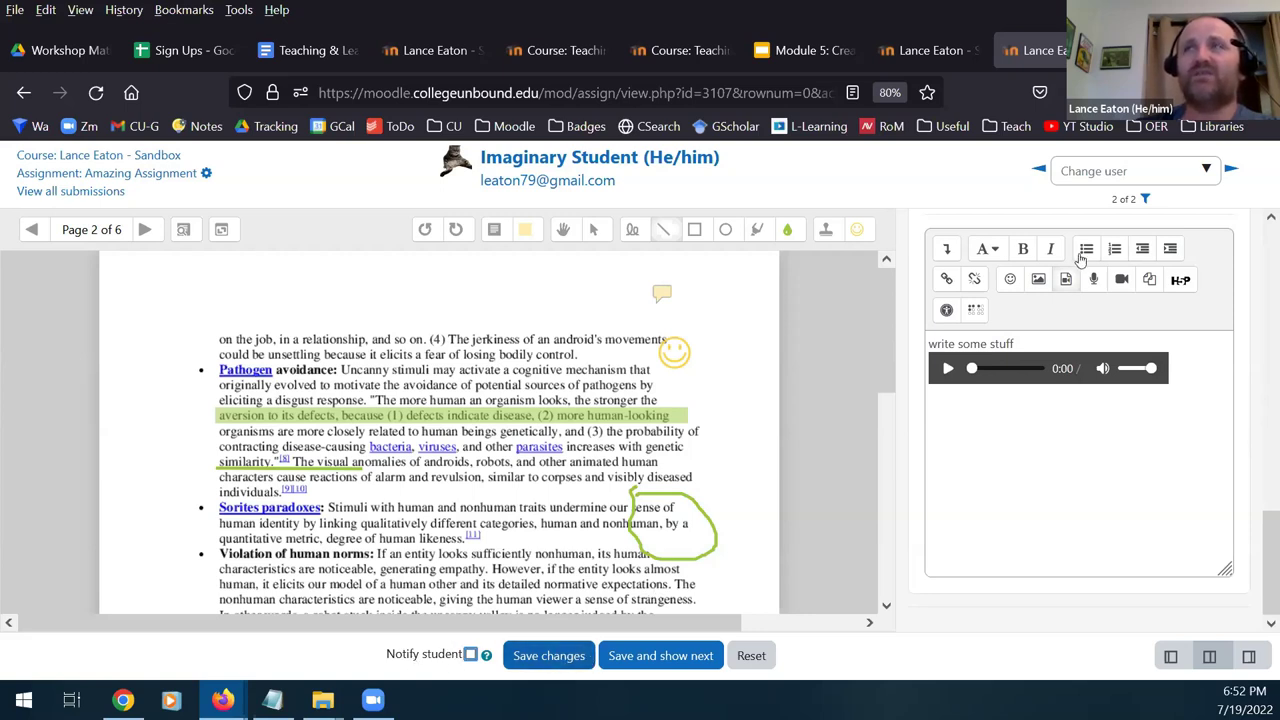
click(470, 655)
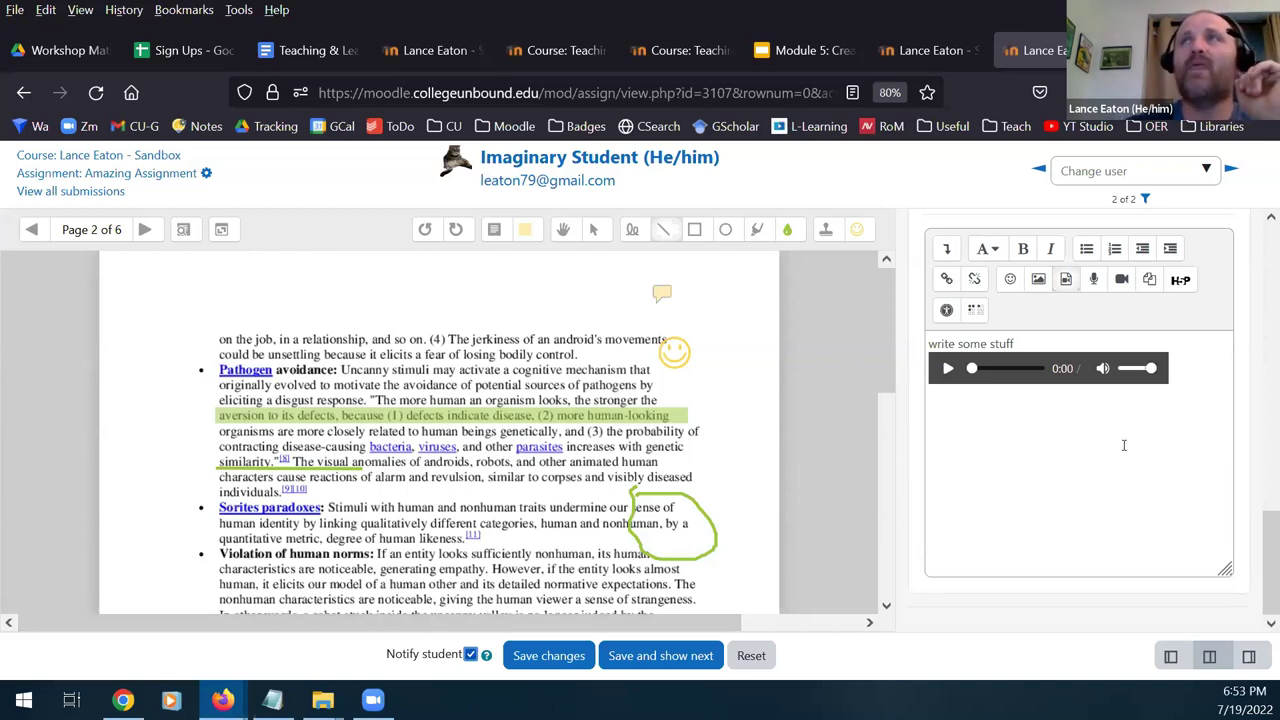
scroll(1040, 350, up, 5)
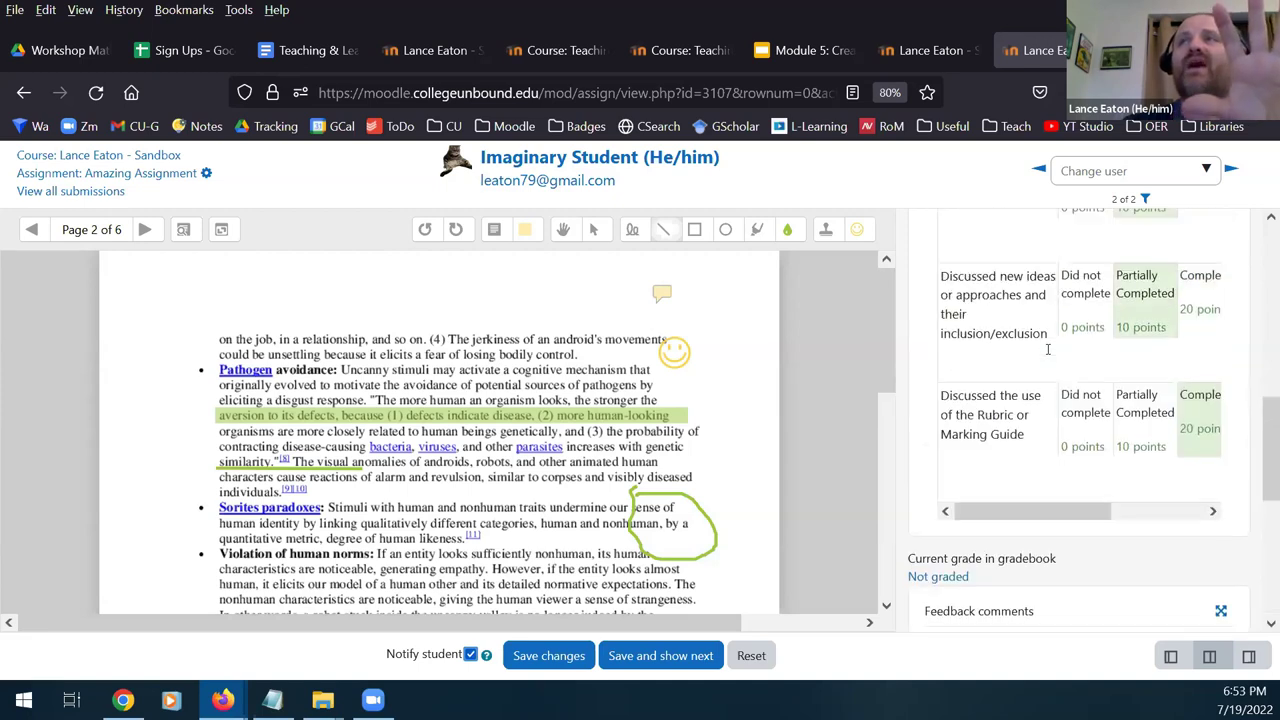
scroll(998, 393, up, 2)
scroll(1015, 365, up, 2)
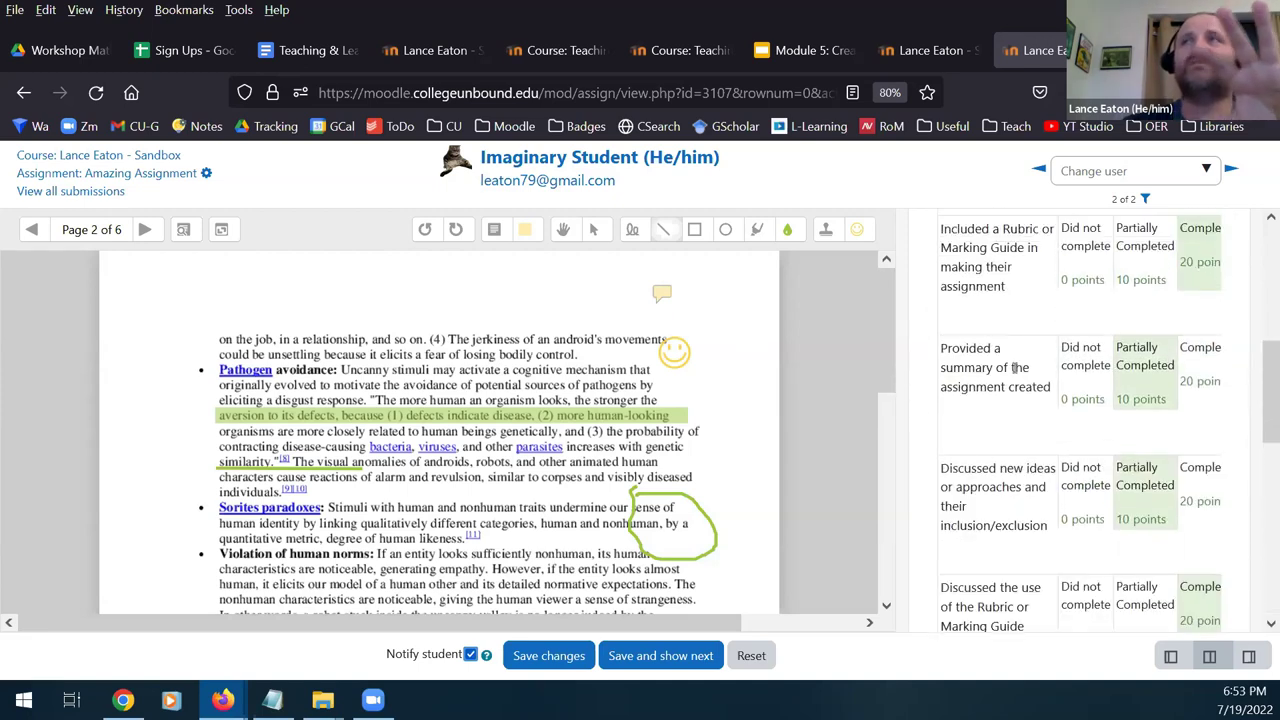
scroll(1015, 373, up, 2)
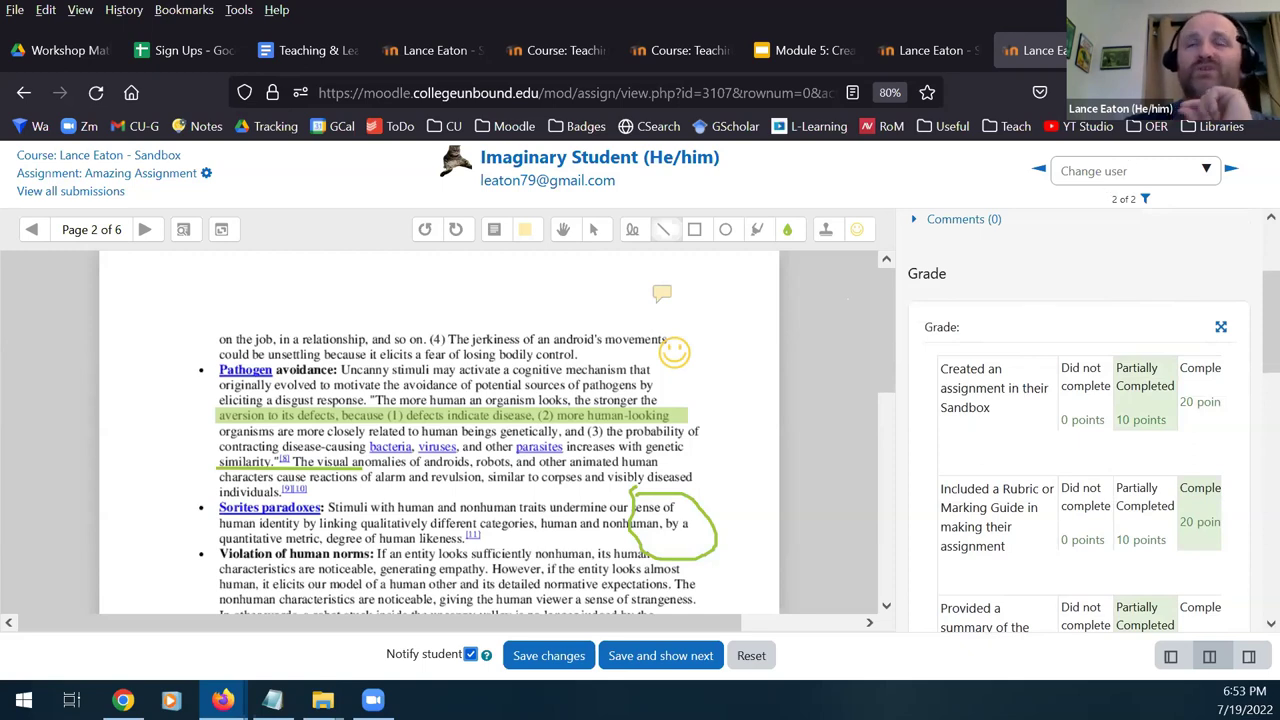
- Open the Some Dang Assignment grader showing uncanny valley.pdf and its marking guide remarks
click(1180, 50)
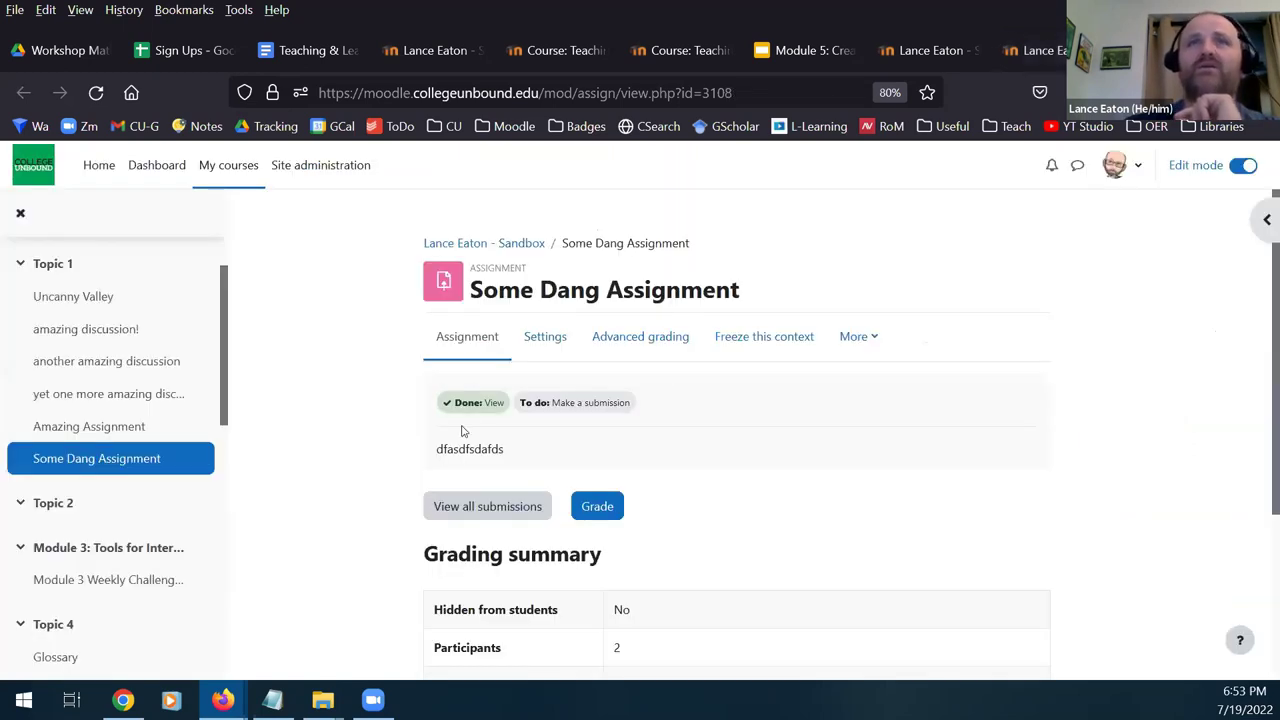
click(591, 500)
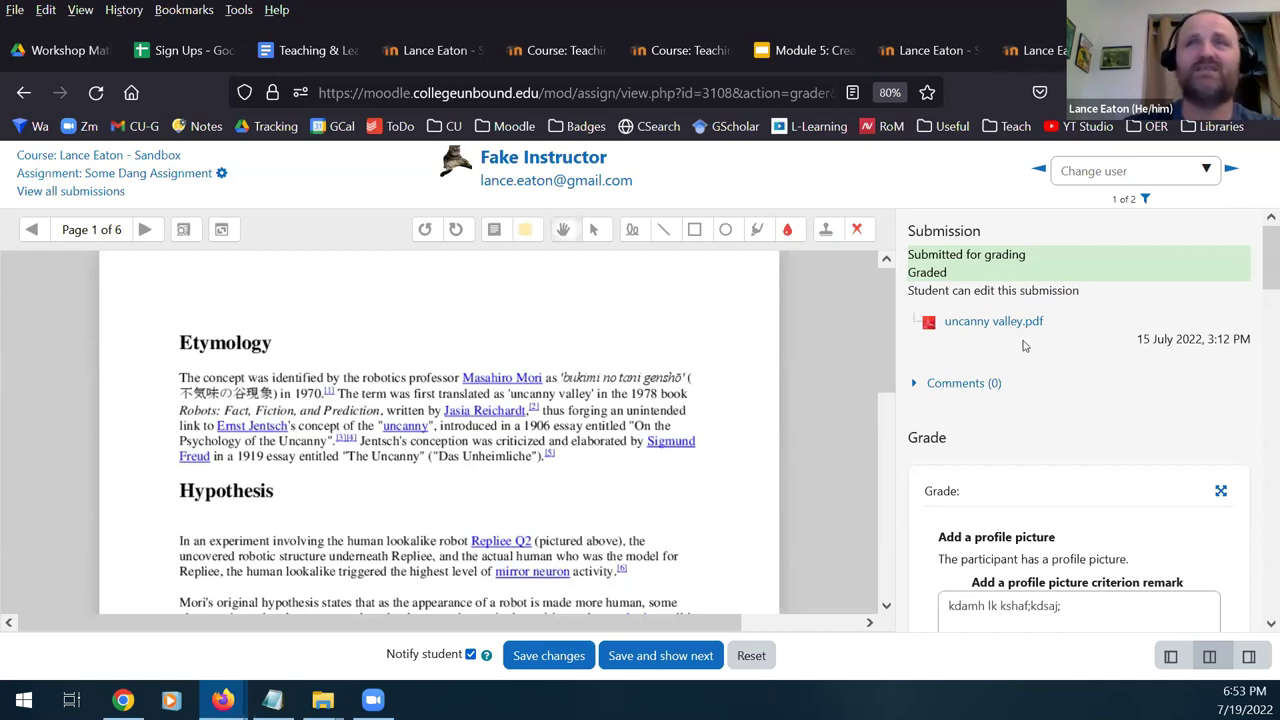
- Review the marking guide scores, including the first criterion's score of 18
scroll(1024, 345, down, 2)
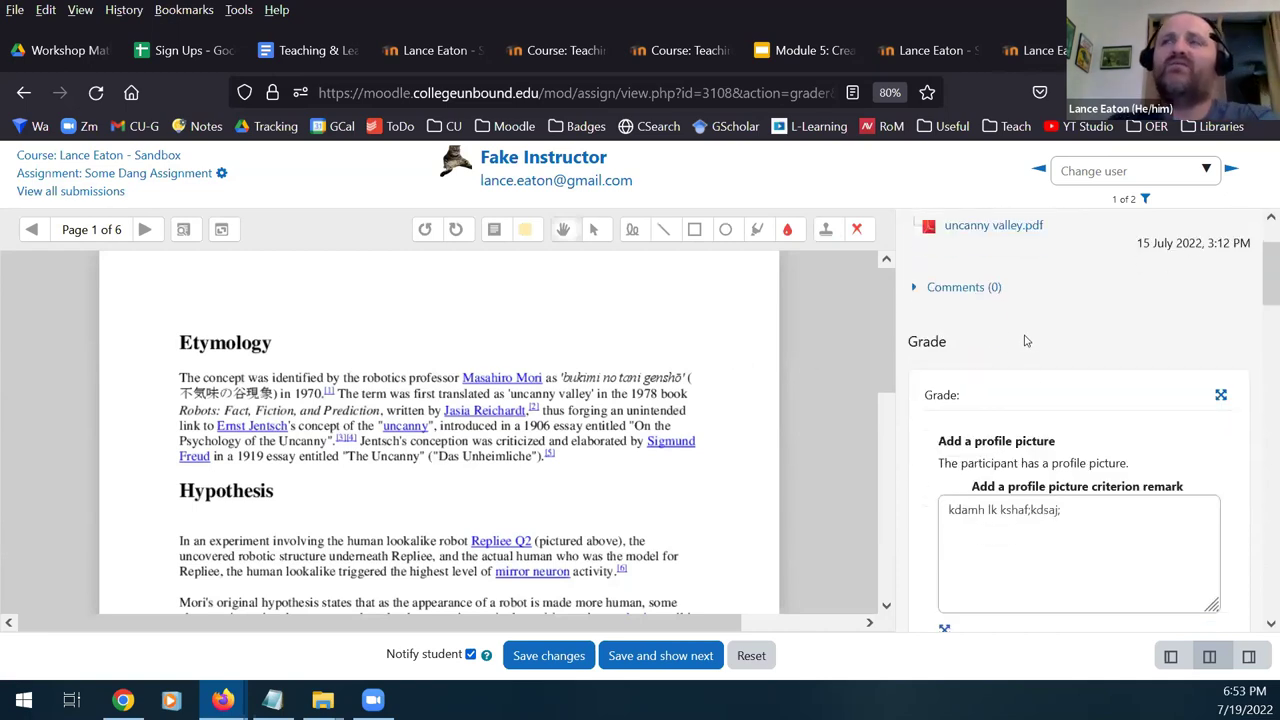
scroll(1037, 375, down, 2)
scroll(1038, 397, down, 2)
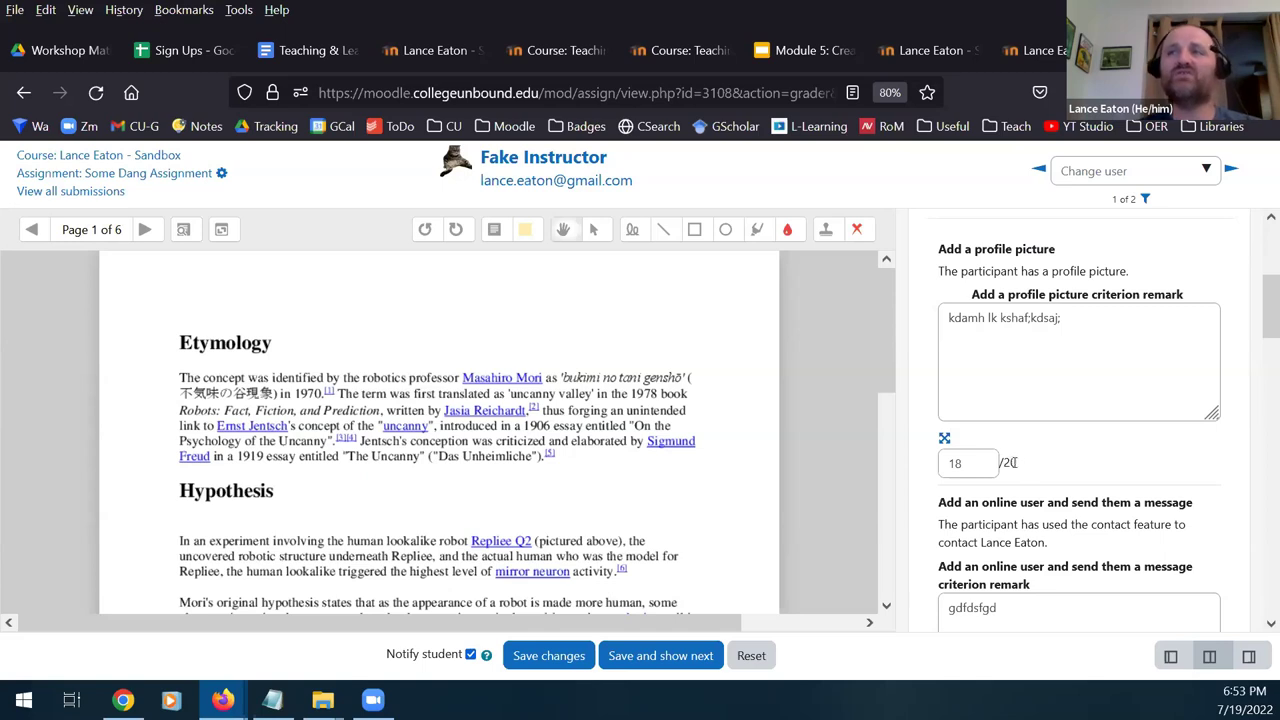
click(974, 463)
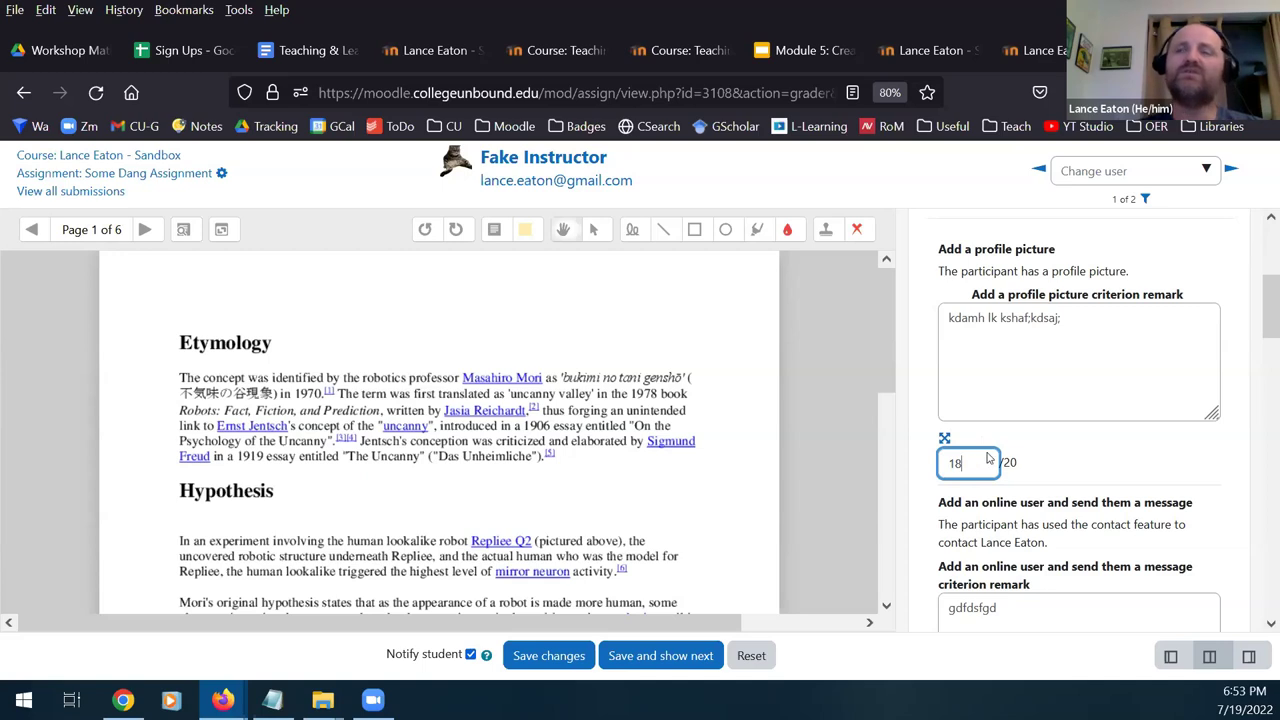
click(1048, 50)
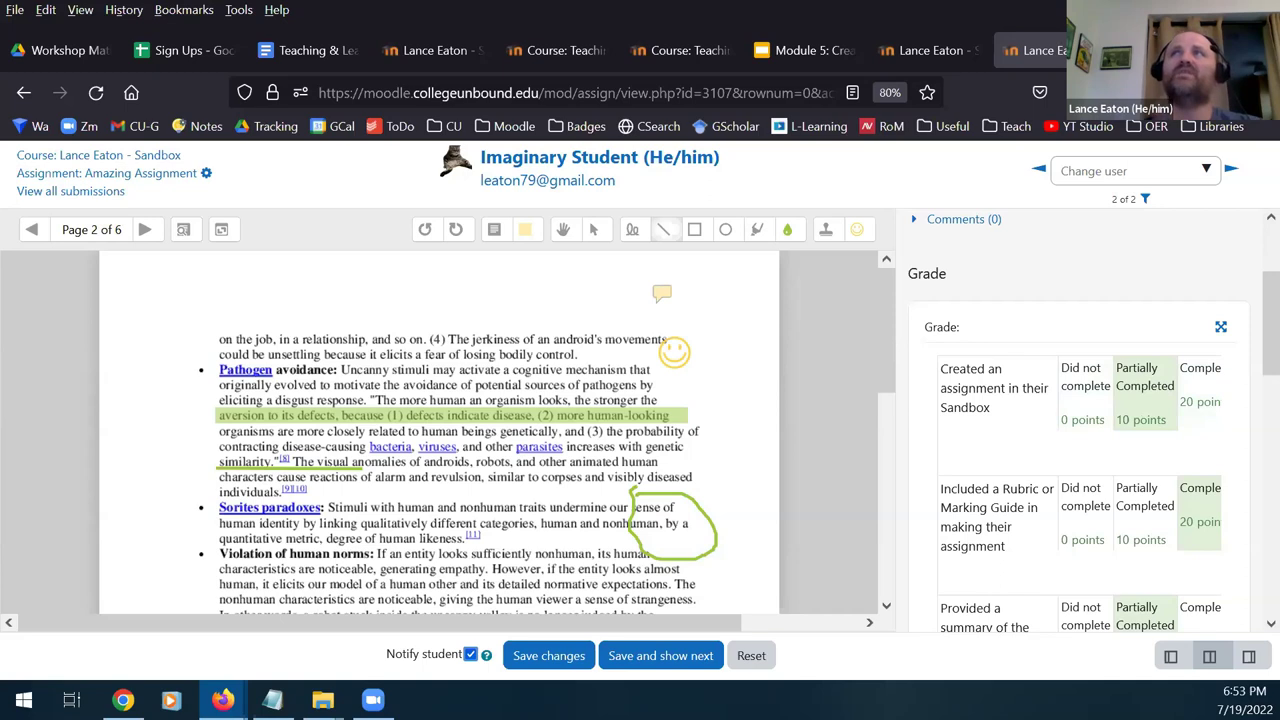
key(ctrl+shift+Tab)
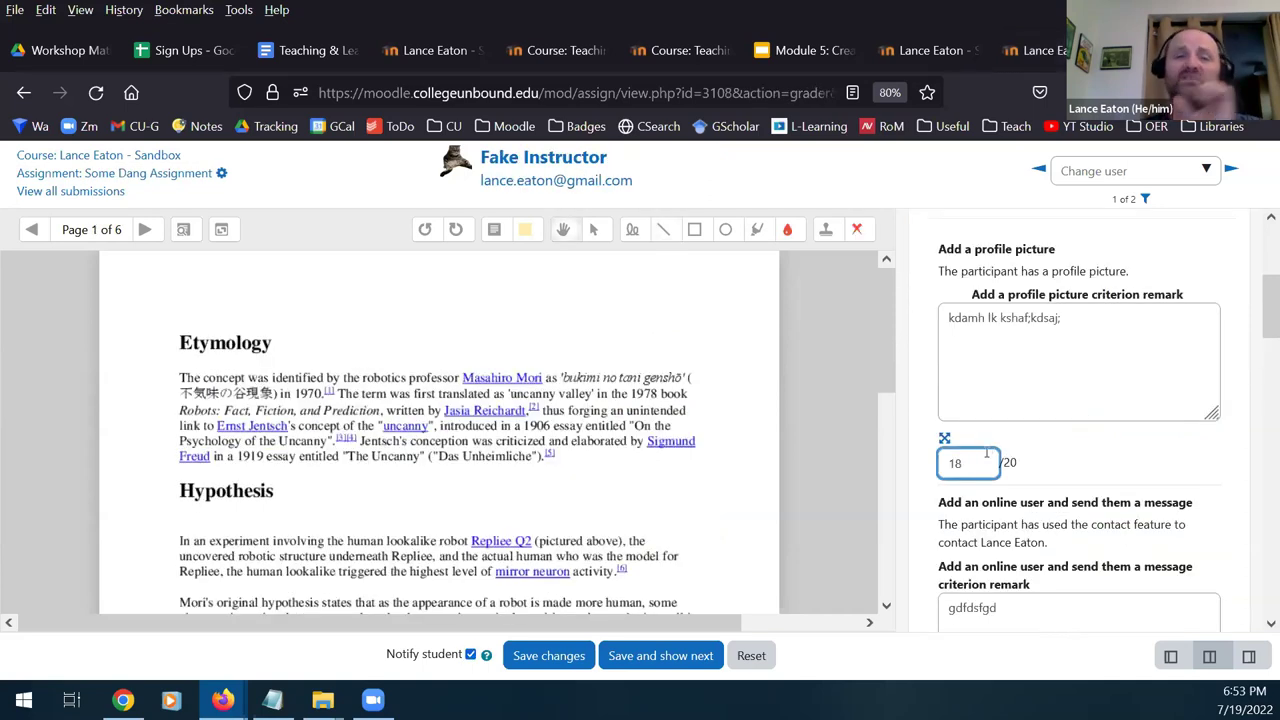
- Select all of the profile picture criterion's remark text, then go to Another Rad Assignment
click(1026, 377)
drag(1080, 323, 946, 328)
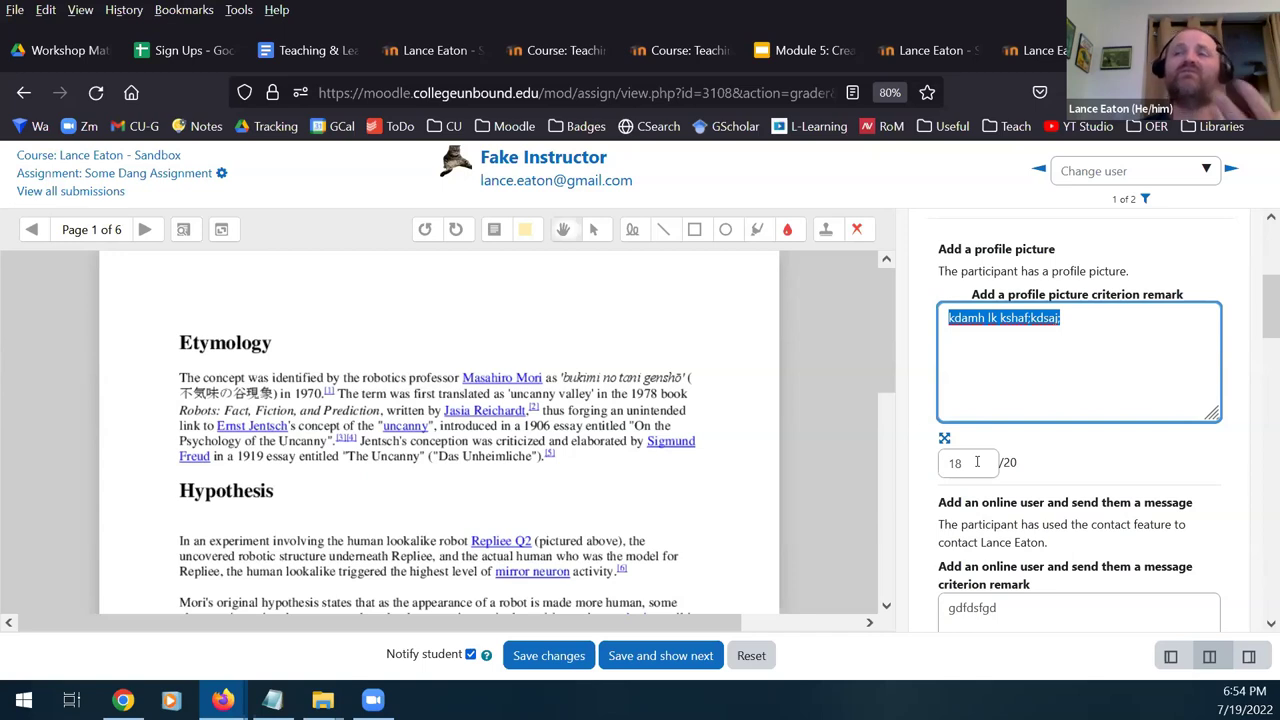
scroll(1019, 430, down, 2)
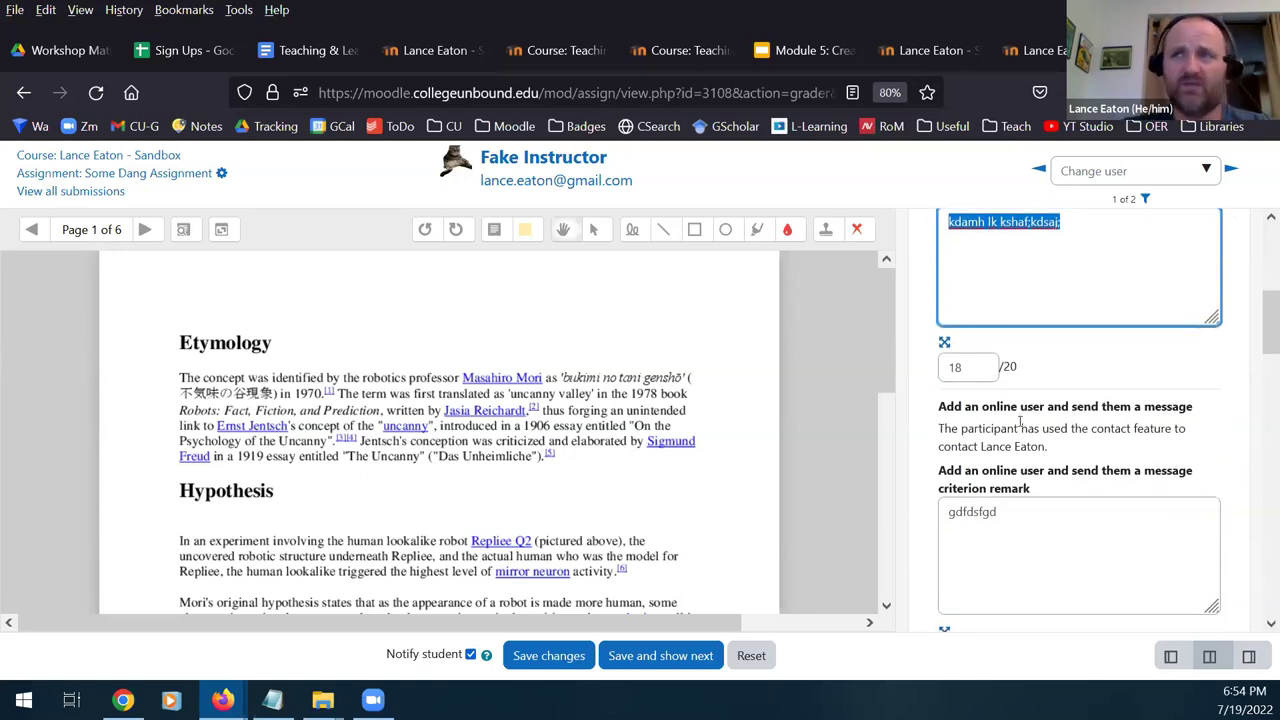
scroll(1019, 424, down, 2)
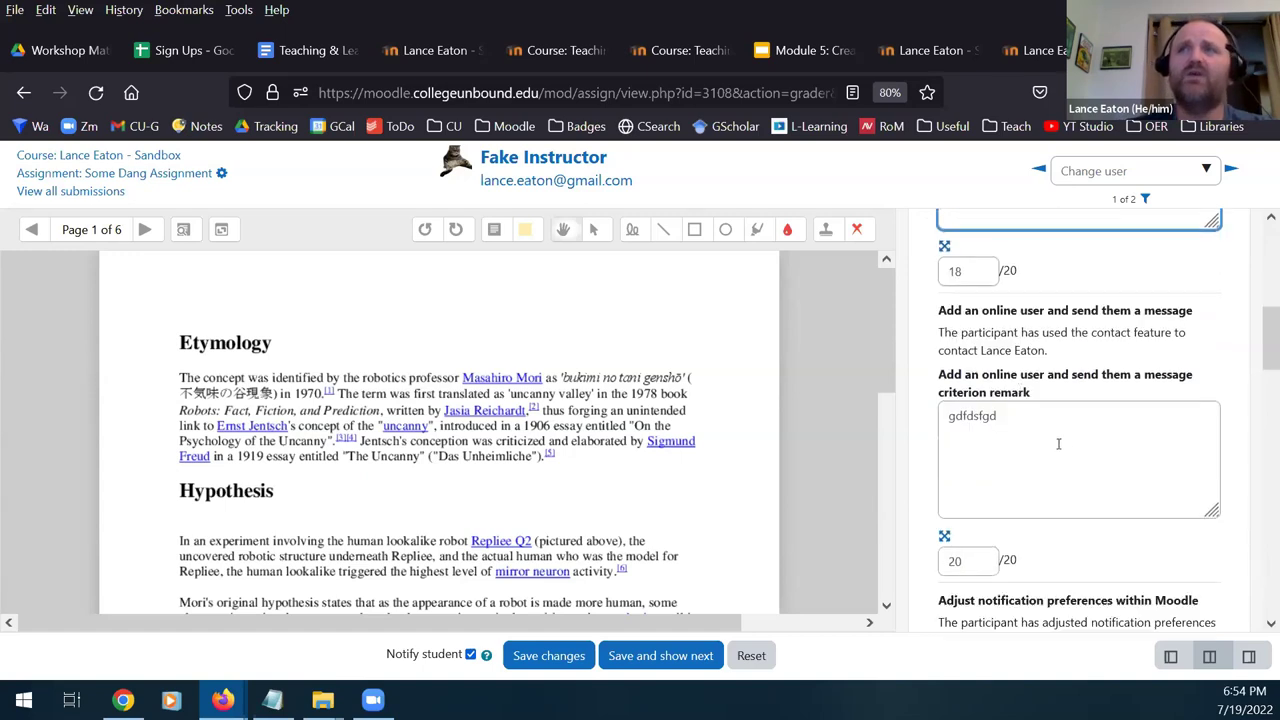
scroll(997, 400, up, 2)
key(ctrl+a)
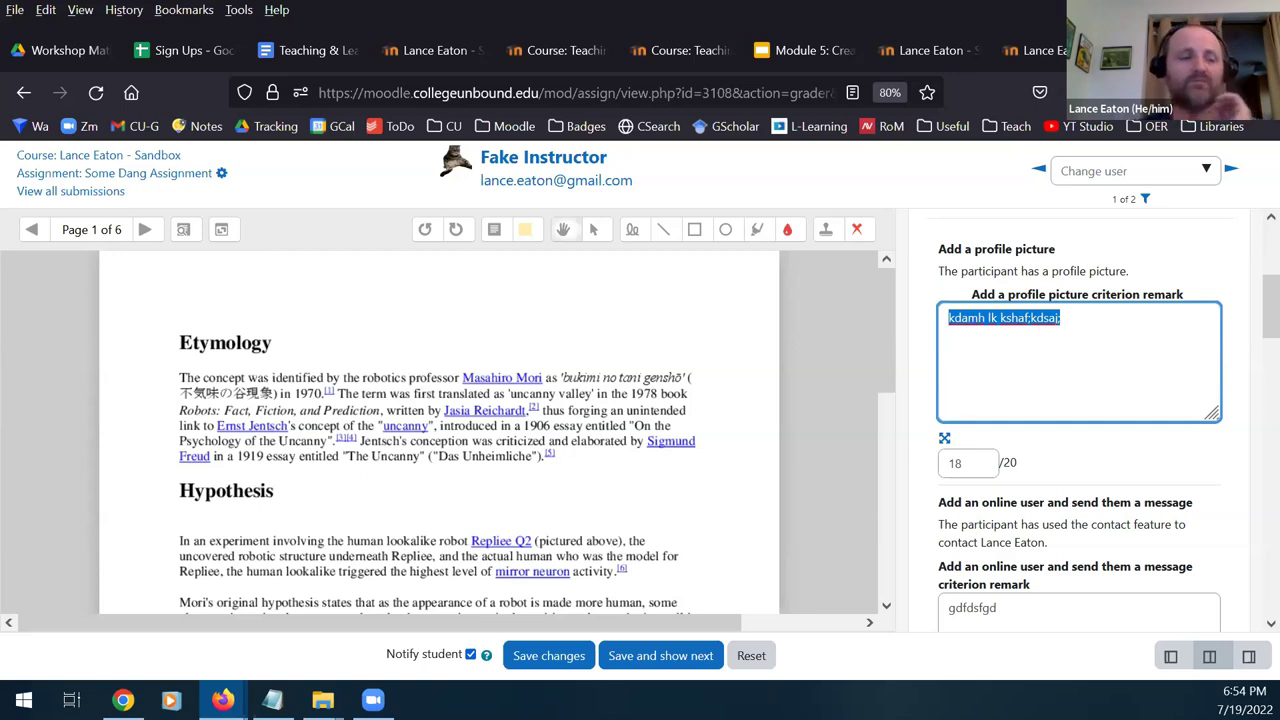
key(ctrl+shift+Tab)
scroll(377, 460, down, 1)
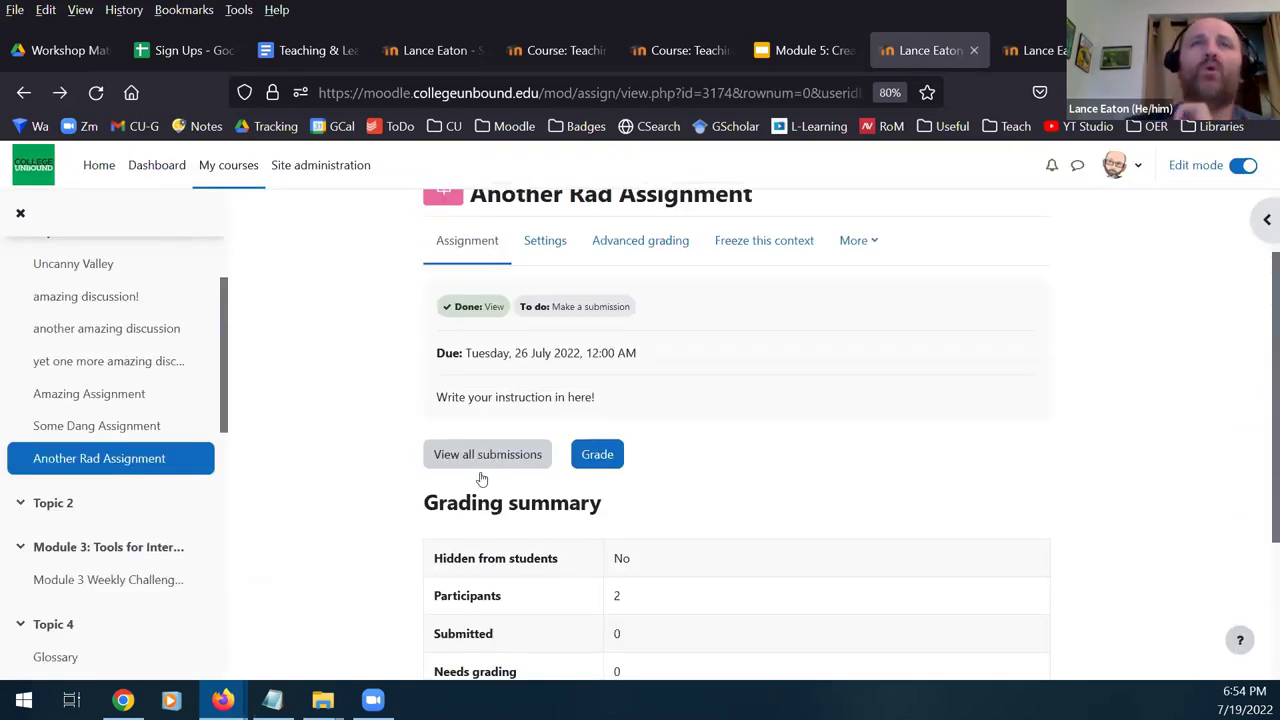
- Return to the Amazing Assignment grader showing page 2 of the annotated PDF
scroll(480, 440, up, 1)
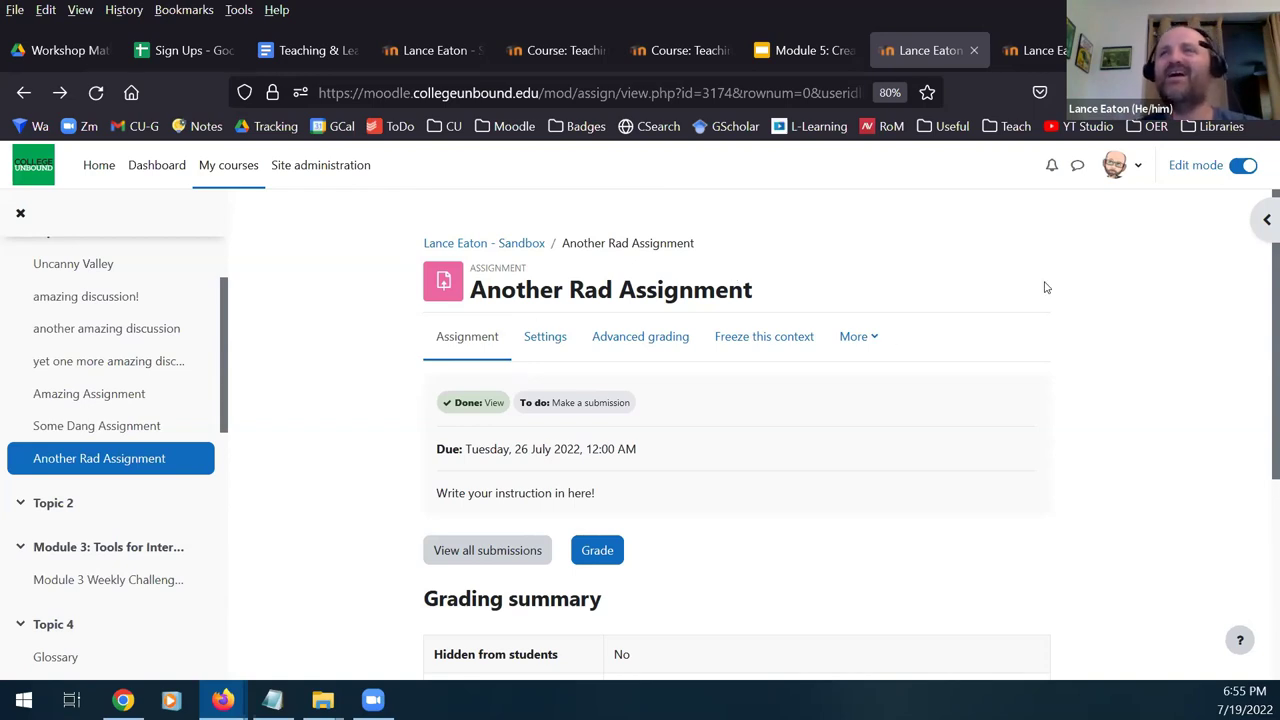
click(1040, 52)
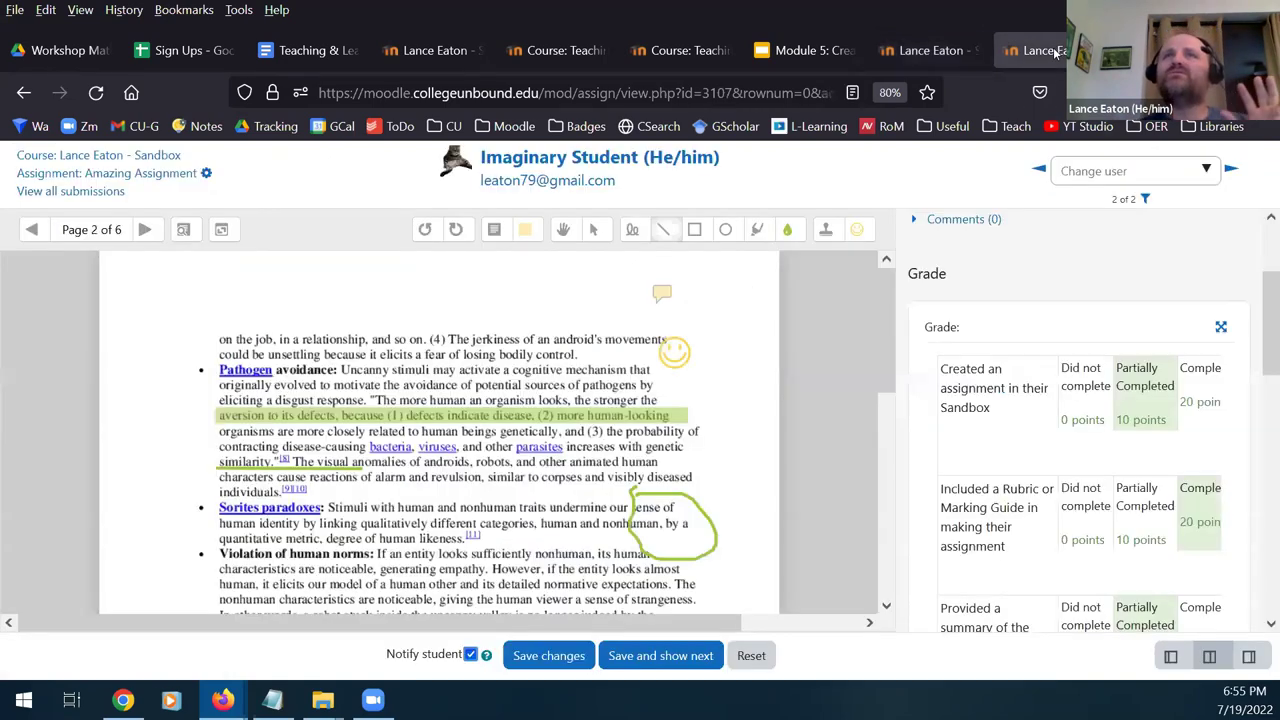